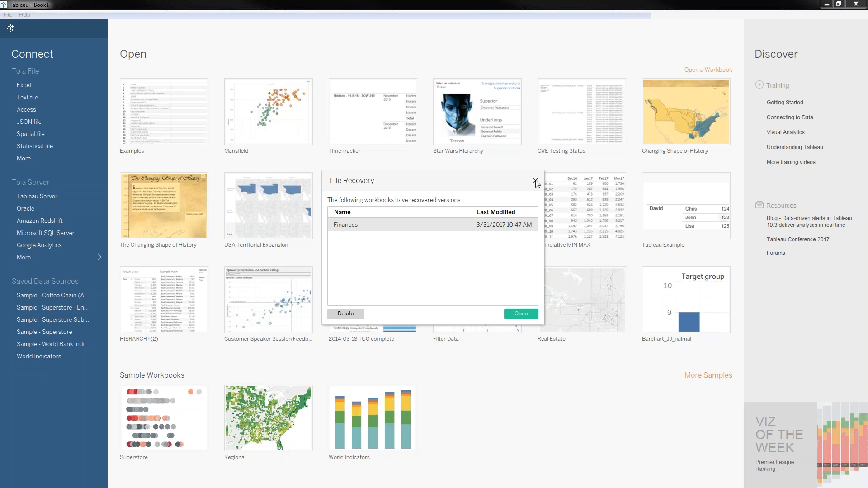
- Dismiss the file recovery prompt and connect to the spatial file US_HistCounties_Gen01.shp in the US Historical Counties folder
{"action": "left_click", "coordinate": [535, 181]}
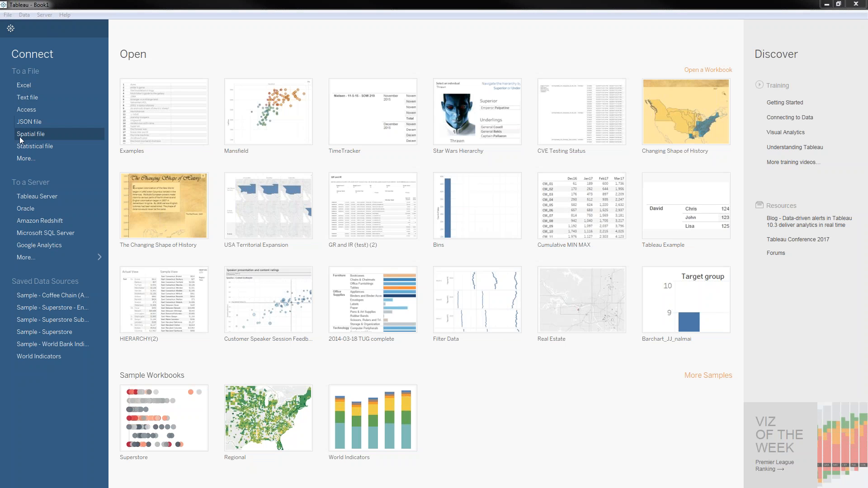
{"action": "left_click", "coordinate": [56, 133]}
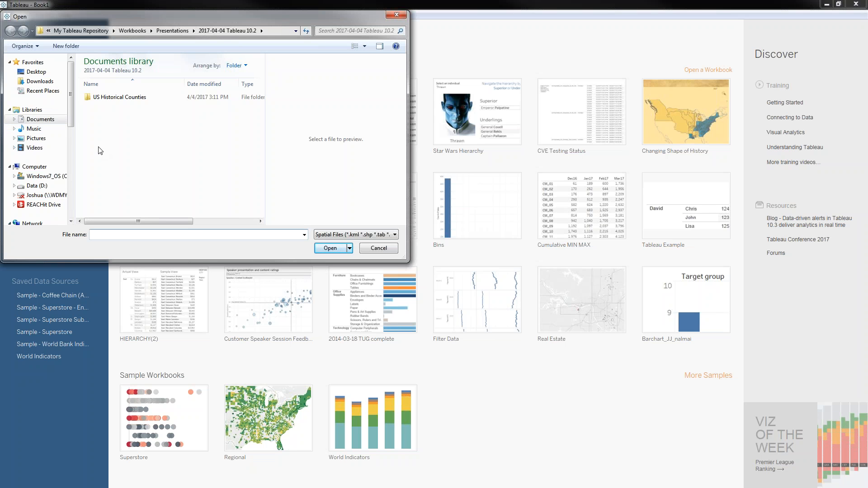
{"action": "left_click", "coordinate": [396, 234]}
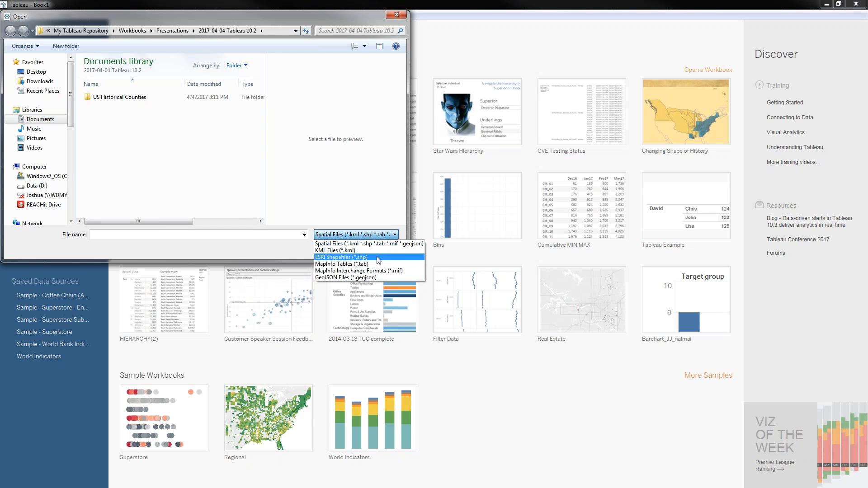
{"action": "left_click", "coordinate": [284, 256]}
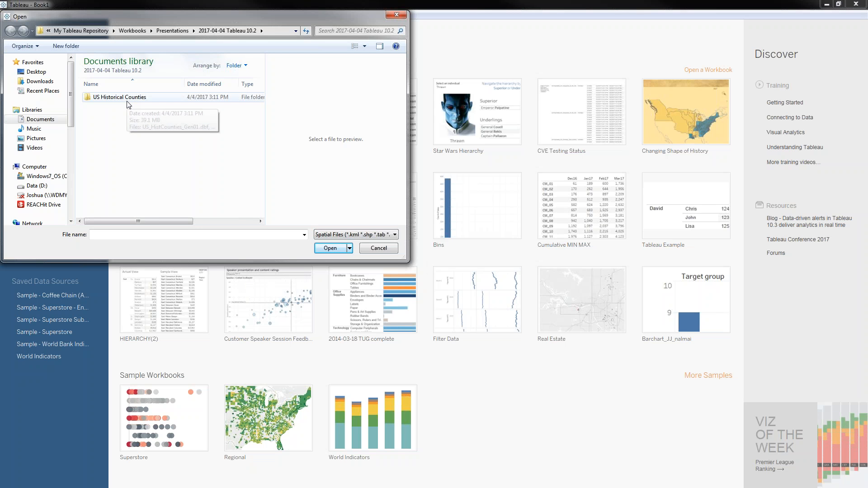
{"action": "double_click", "coordinate": [102, 98]}
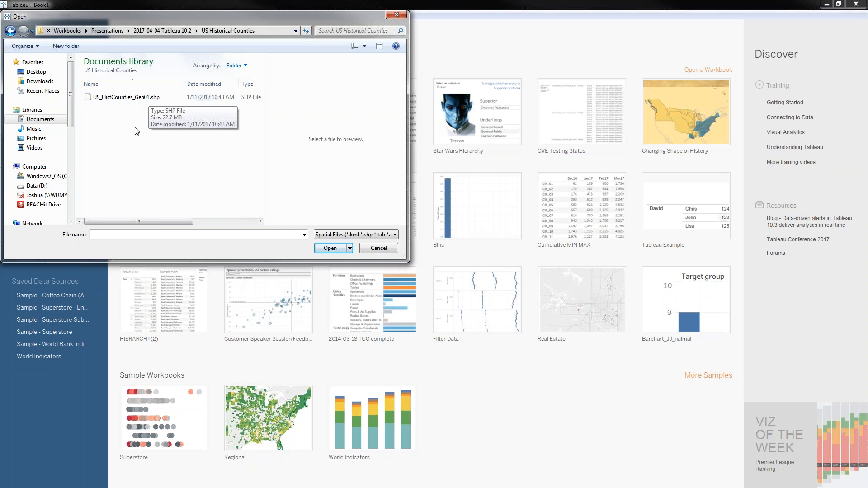
{"action": "double_click", "coordinate": [138, 98]}
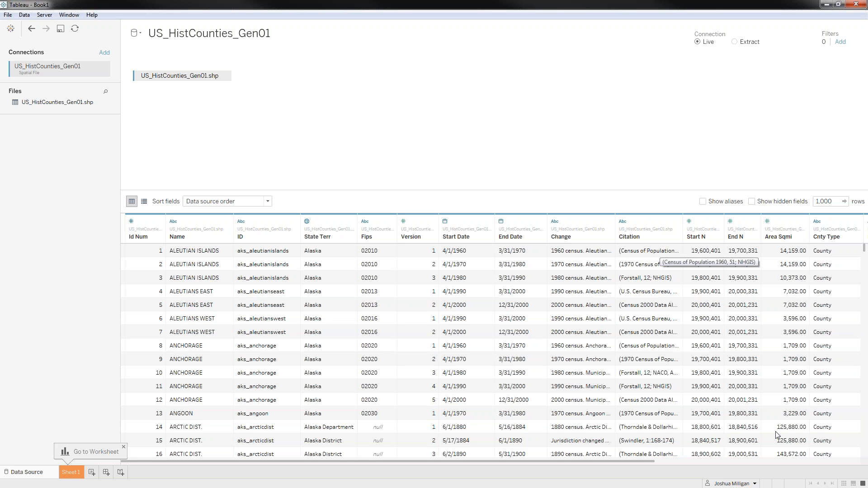
- On Sheet 1, plot the Geometry field as a map and add the ID field to the marks' detail
{"action": "left_click_drag", "start_coordinate": [642, 465], "coordinate": [814, 465]}
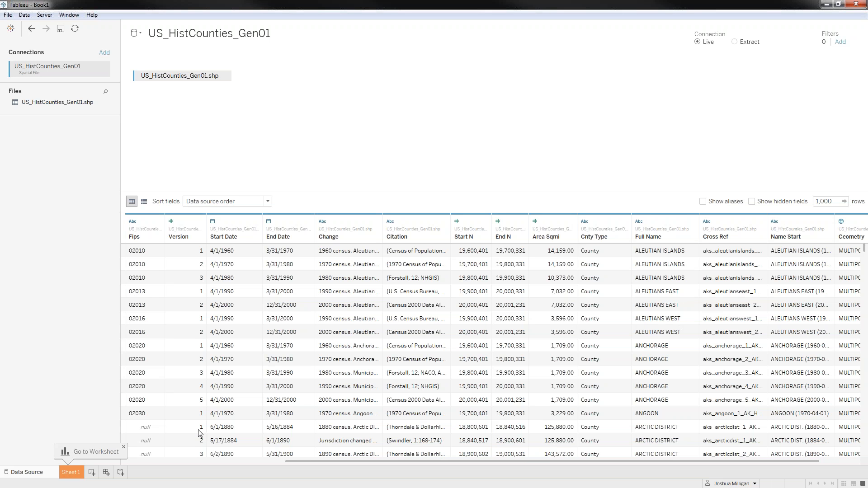
{"action": "left_click", "coordinate": [71, 472]}
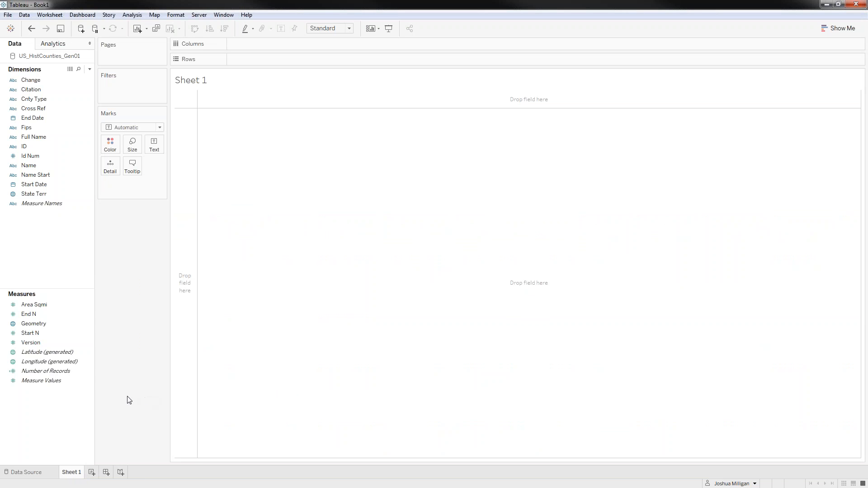
{"action": "left_click", "coordinate": [30, 325]}
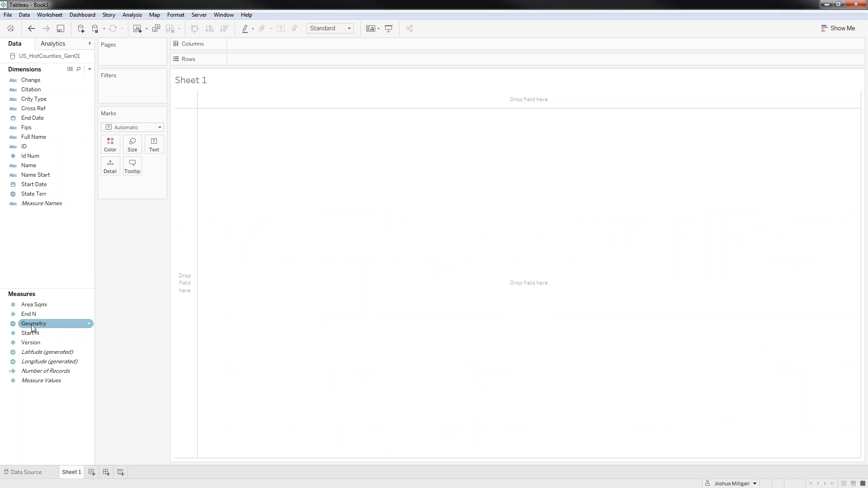
{"action": "left_click", "coordinate": [31, 325]}
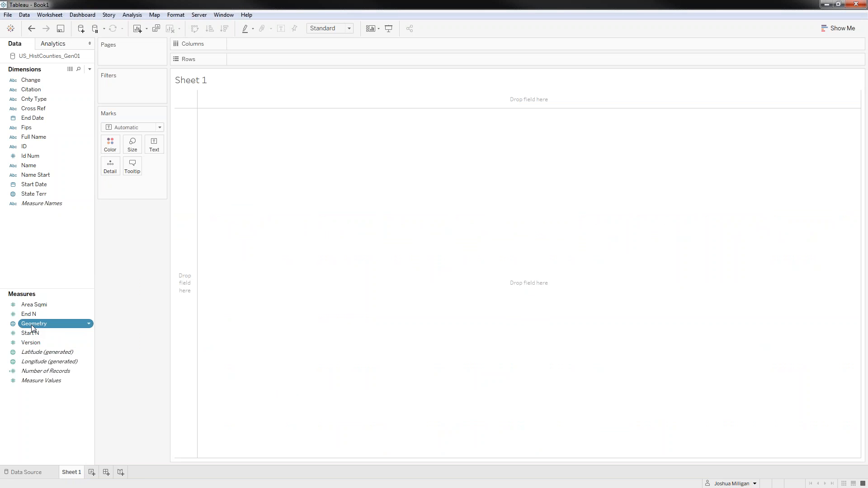
{"action": "double_click", "coordinate": [31, 324]}
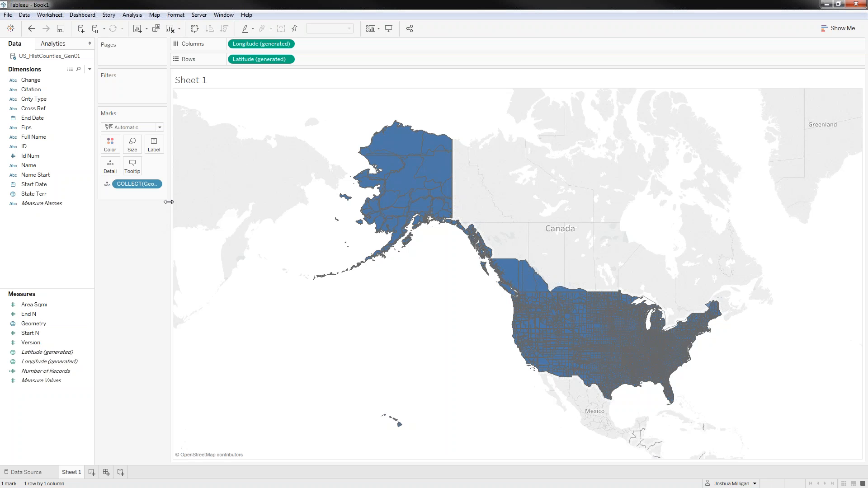
{"action": "left_click_drag", "start_coordinate": [168, 202], "coordinate": [197, 189]}
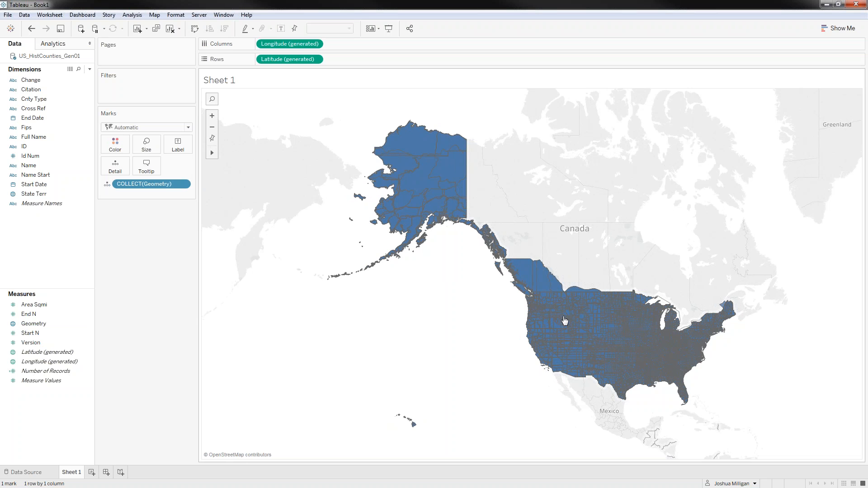
{"action": "left_click", "coordinate": [31, 157]}
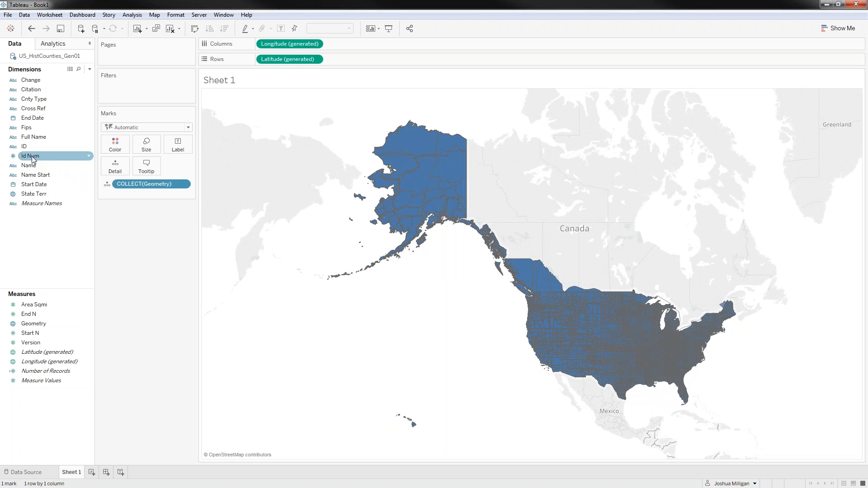
{"action": "left_click_drag", "start_coordinate": [32, 156], "coordinate": [122, 203]}
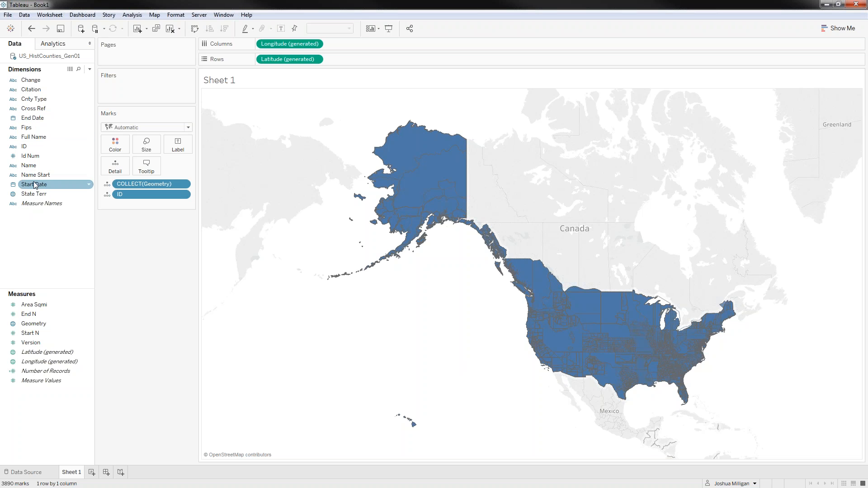
- Start a new parameter named Year with the Integer data type
{"action": "right_click", "coordinate": [27, 236]}
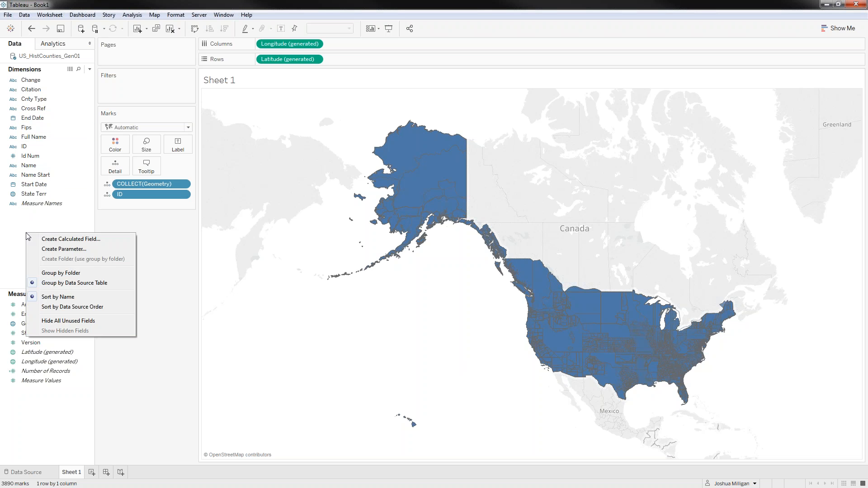
{"action": "left_click", "coordinate": [50, 250]}
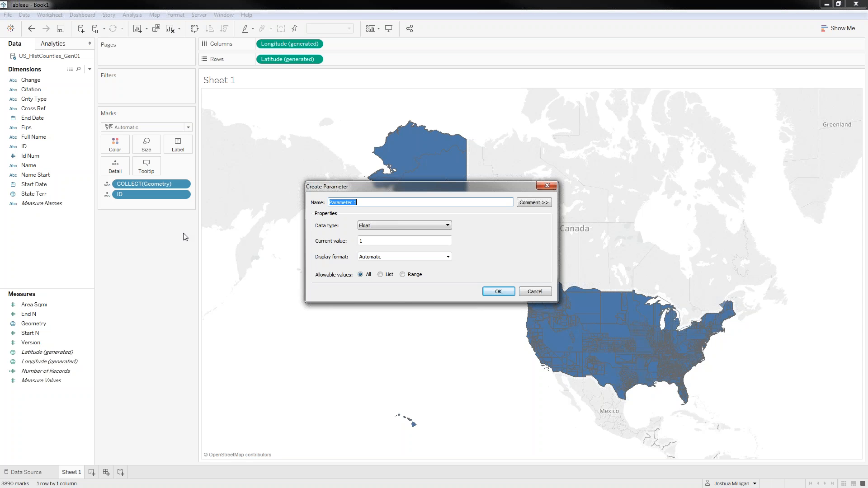
{"action": "type", "text": "Date"}
{"action": "left_click", "coordinate": [373, 224]}
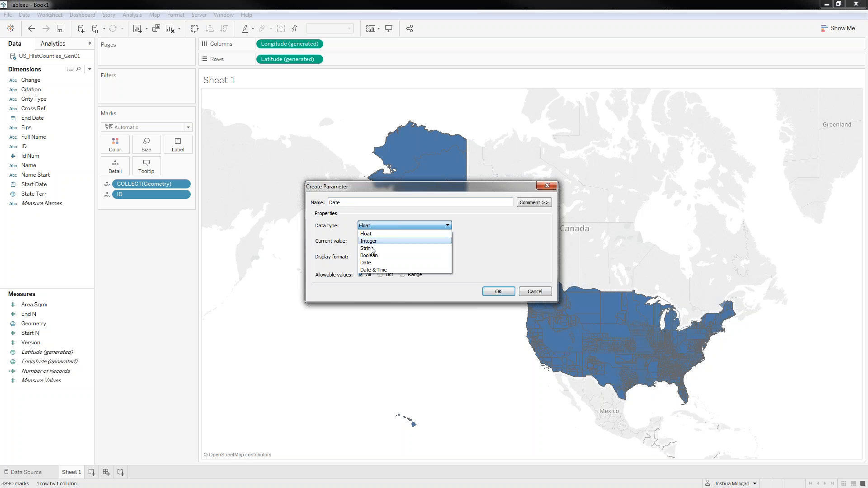
{"action": "left_click", "coordinate": [361, 263]}
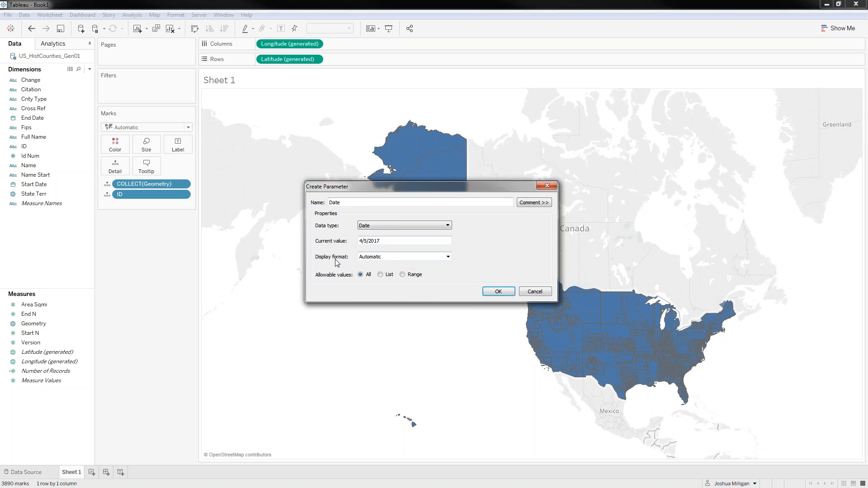
{"action": "left_click", "coordinate": [382, 226]}
{"action": "left_click", "coordinate": [364, 241]}
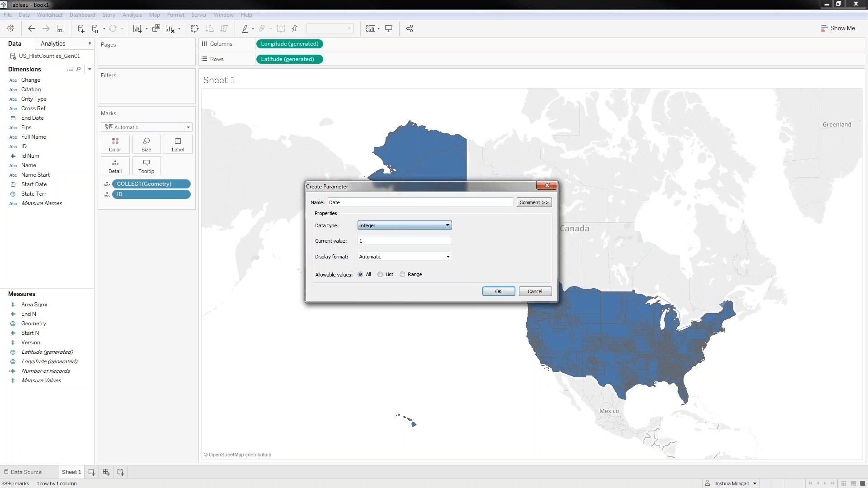
{"action": "double_click", "coordinate": [355, 202]}
{"action": "type", "text": "Year"}
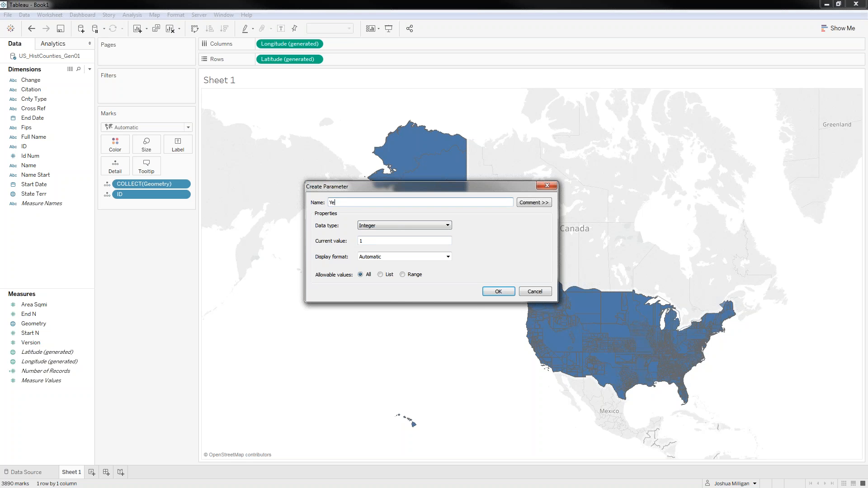
- Set the Year parameter's current value to 1776 and its display format to the custom format ####
{"action": "double_click", "coordinate": [378, 241]}
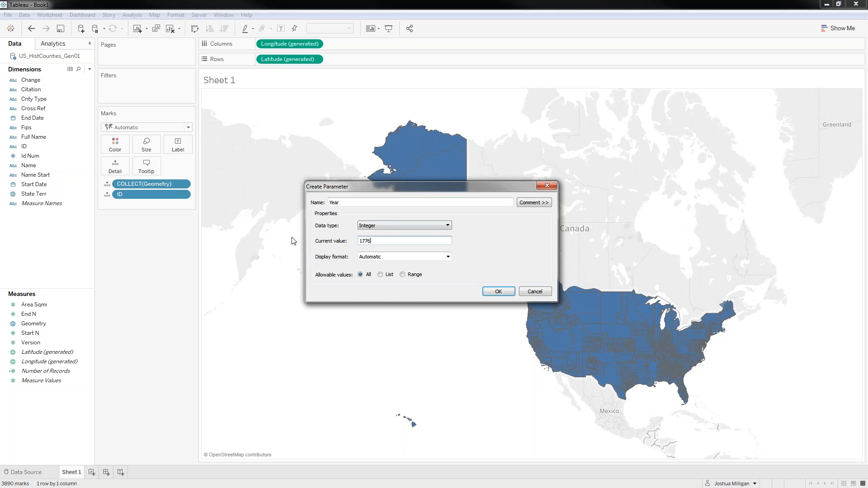
{"action": "left_click", "coordinate": [448, 257]}
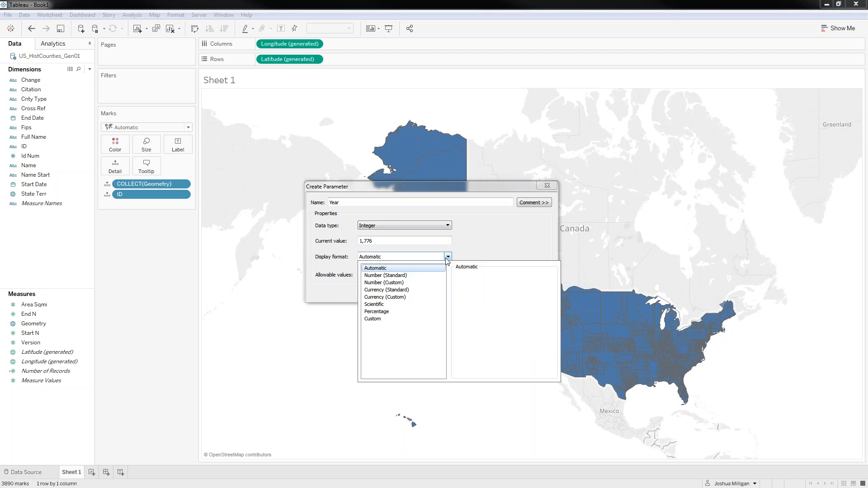
{"action": "left_click", "coordinate": [374, 319]}
{"action": "left_click", "coordinate": [466, 285]}
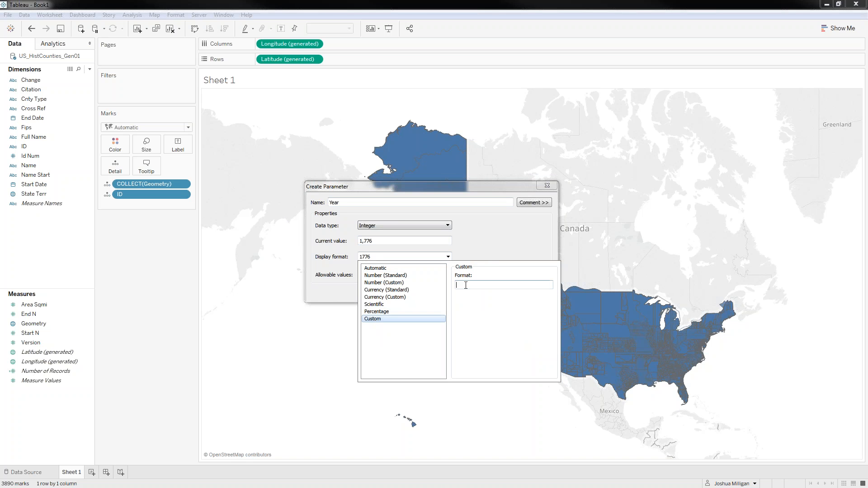
{"action": "type", "text": "####"}
{"action": "left_click", "coordinate": [482, 244]}
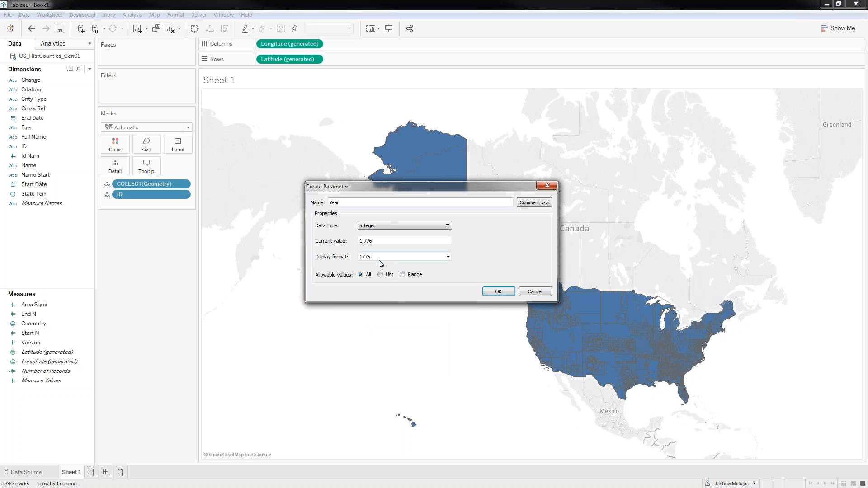
- Restrict the Year parameter to a range from 1776 to 2000 with a step size of 1, and save it
{"action": "left_click", "coordinate": [403, 275]}
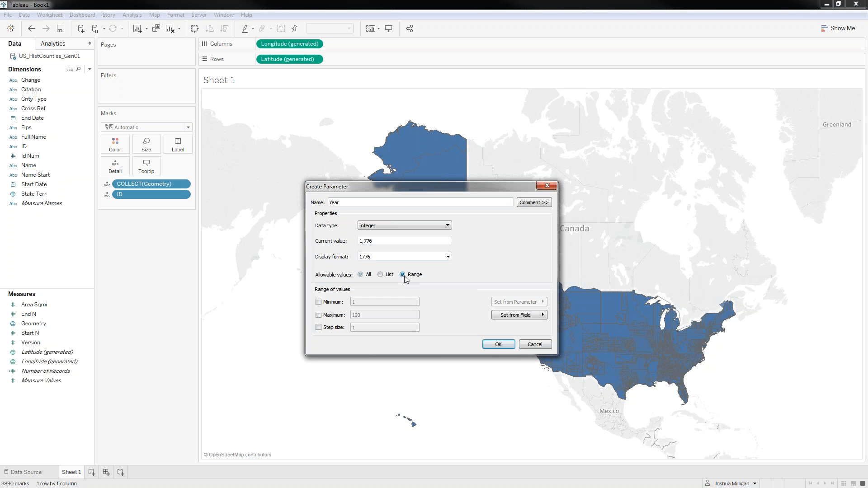
{"action": "left_click", "coordinate": [319, 302]}
{"action": "left_click", "coordinate": [319, 316]}
{"action": "left_click", "coordinate": [319, 328]}
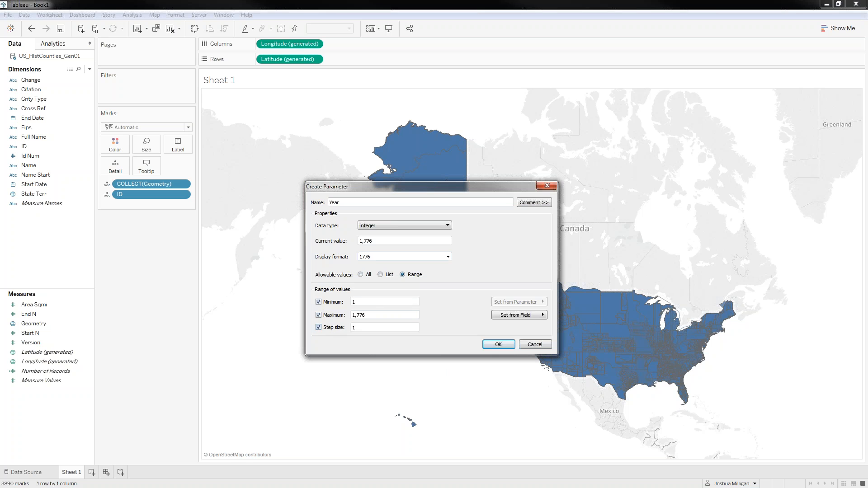
{"action": "type", "text": "1,776"}
{"action": "key", "text": "Tab"}
{"action": "type", "text": "2000"}
{"action": "left_click", "coordinate": [485, 346]}
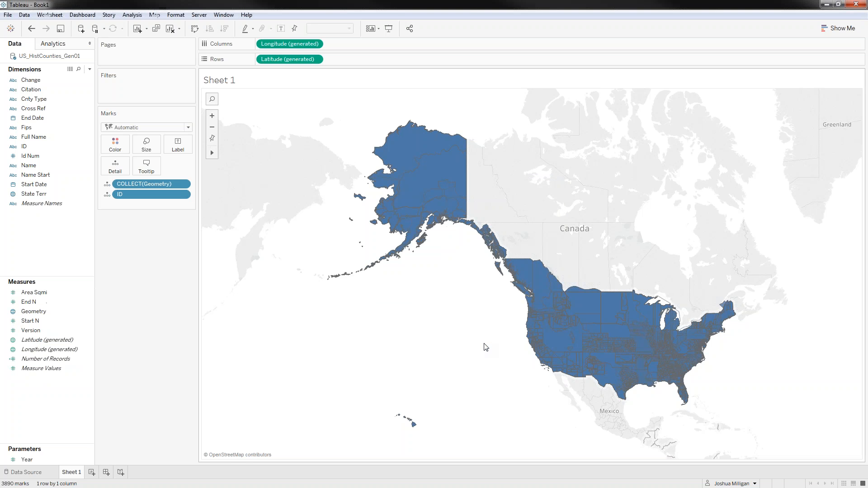
- Create a calculated field from the Year parameter with the condition [Year] >= [Start Date]
{"action": "right_click", "coordinate": [36, 460]}
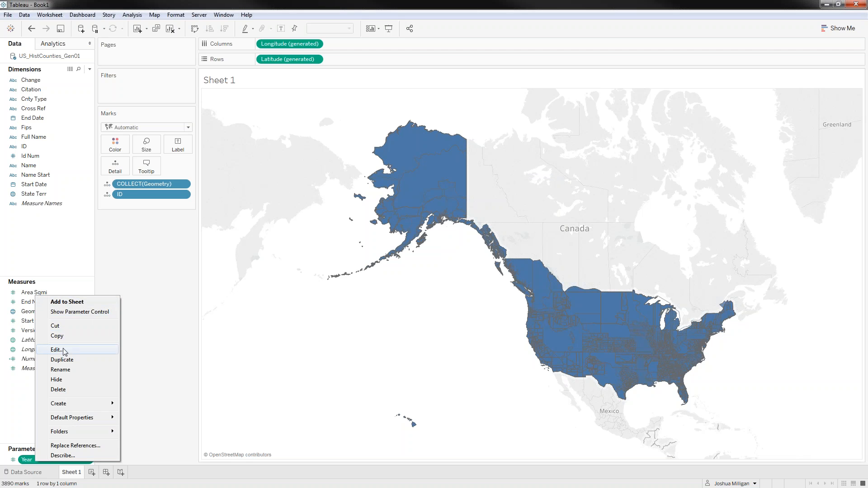
{"action": "mouse_move", "coordinate": [68, 403]}
{"action": "left_click", "coordinate": [142, 406]}
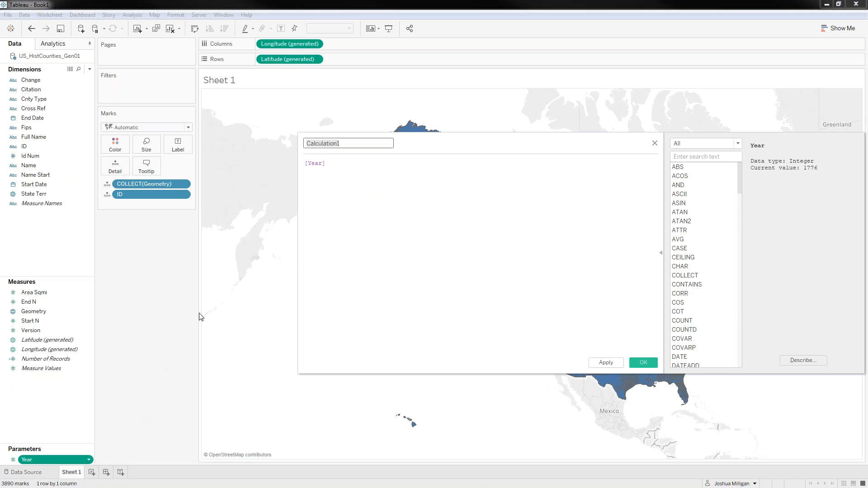
{"action": "left_click", "coordinate": [396, 236]}
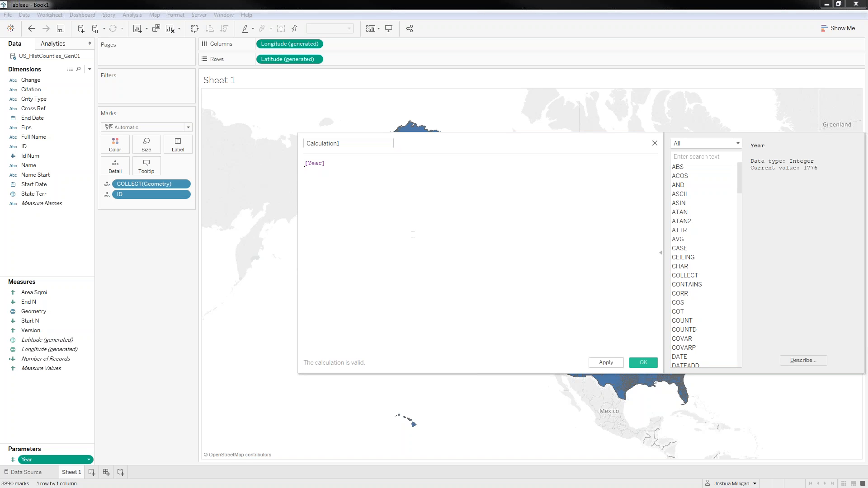
{"action": "type", "text": ">= Y[Start"}
{"action": "key", "text": "Return"}
{"action": "key", "text": "ctrl+Left"}
{"action": "key", "text": "ctrl+Left"}
{"action": "key", "text": "ctrl+Left"}
{"action": "key", "text": "ctrl+Left"}
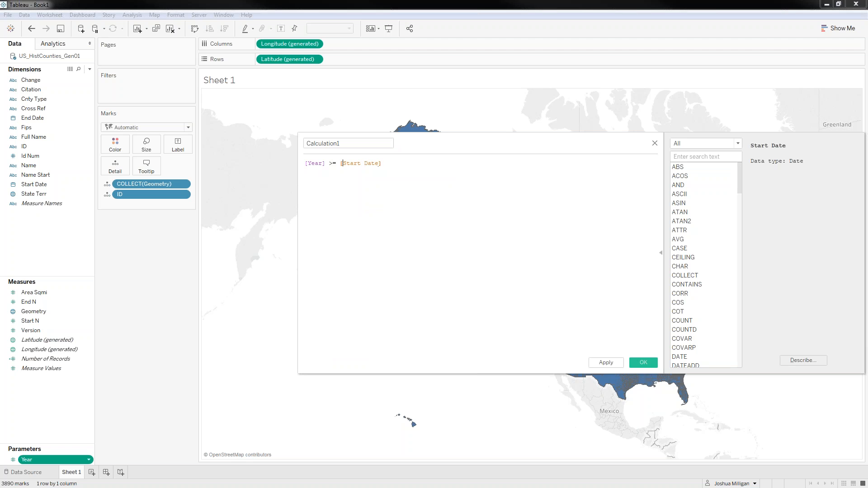
- Wrap [Start Date] in Year() and add the second condition AND [Year] < Year([End Date]) to the formula
{"action": "type", "text": "Year()Yea"}
{"action": "key", "text": "Return"}
{"action": "type", "text": "< [Yea"}
{"action": "key", "text": "Return"}
{"action": "type", "text": "(end"}
{"action": "key", "text": "Down"}
{"action": "key", "text": "Return"}
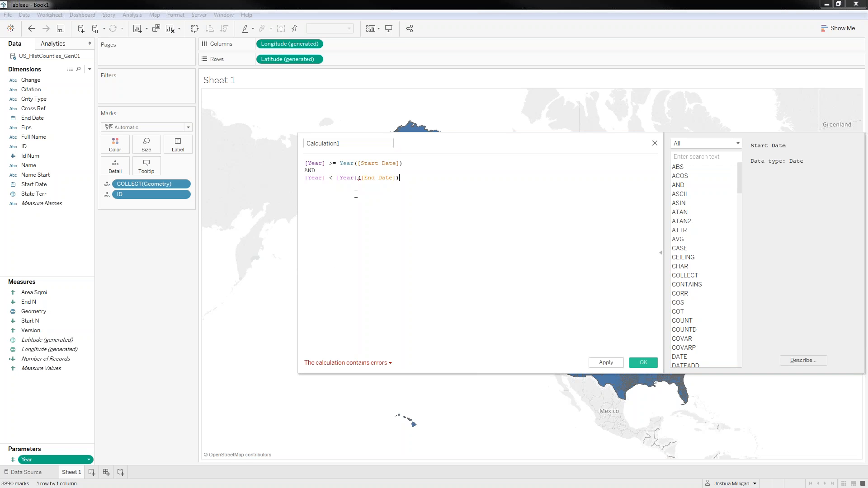
{"action": "double_click", "coordinate": [351, 178]}
{"action": "type", "text": "Year"}
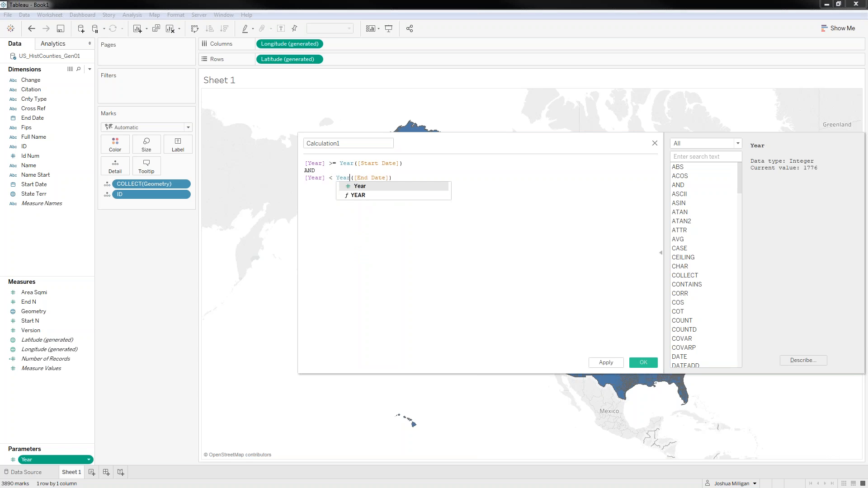
- Name the calculated field Date Filter and save it
{"action": "left_click_drag", "start_coordinate": [363, 144], "coordinate": [307, 143]}
{"action": "type", "text": "Date Filter"}
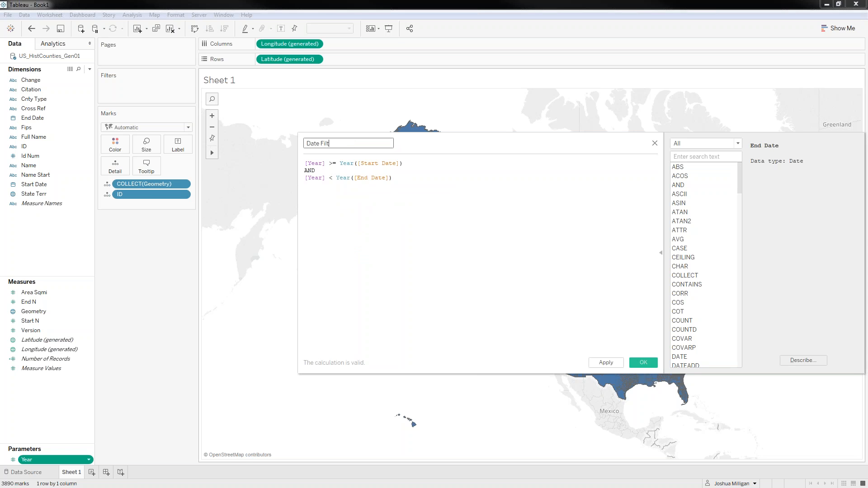
{"action": "left_click", "coordinate": [651, 364]}
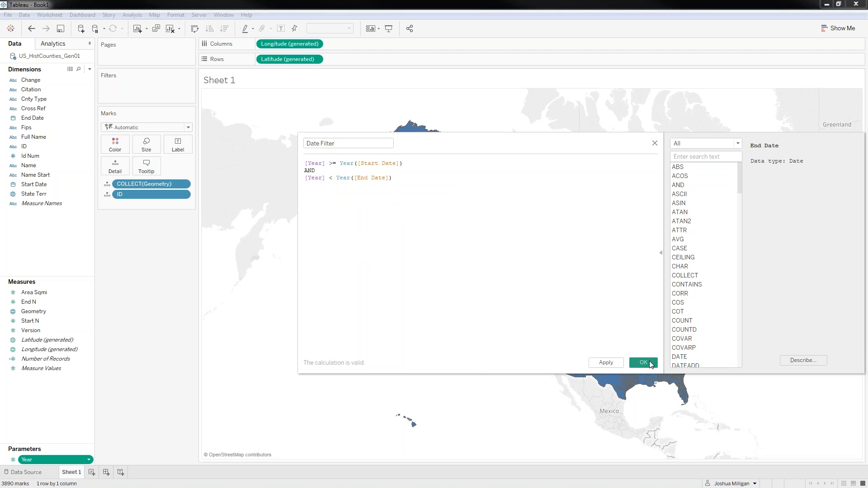
- Filter the sheet by the Date Filter field, keeping only the True value
{"action": "left_click_drag", "start_coordinate": [44, 118], "coordinate": [142, 89]}
{"action": "left_click", "coordinate": [28, 176]}
{"action": "left_click", "coordinate": [347, 192]}
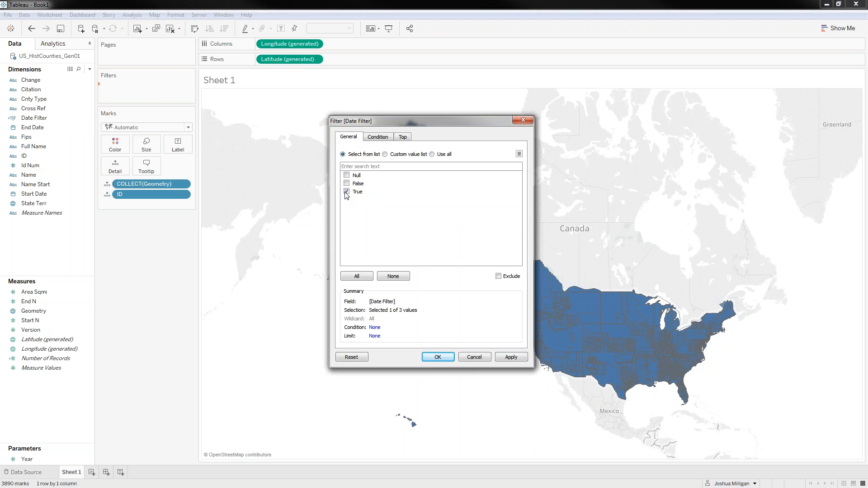
{"action": "left_click", "coordinate": [437, 357]}
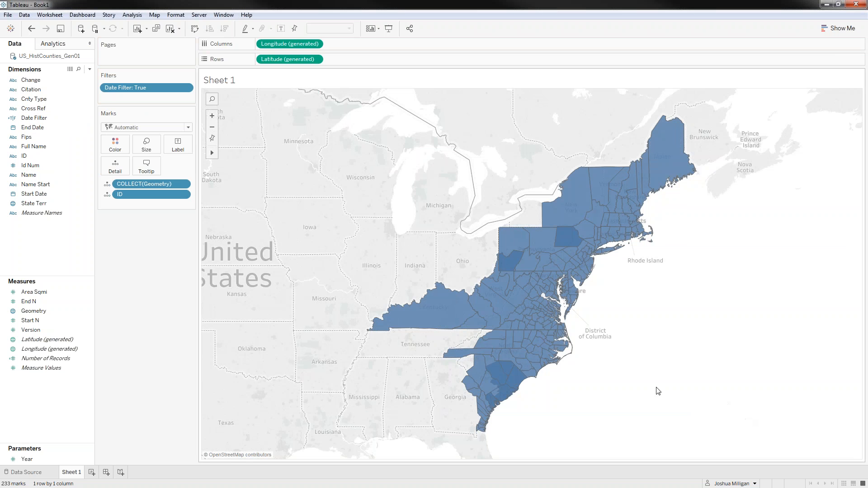
- Show the control for the Year parameter and set the year to 1821
{"action": "right_click", "coordinate": [27, 459]}
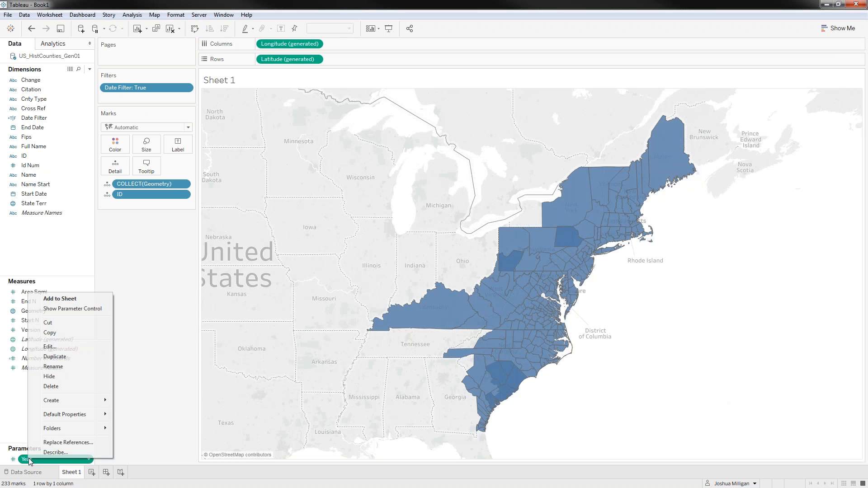
{"action": "left_click", "coordinate": [60, 309]}
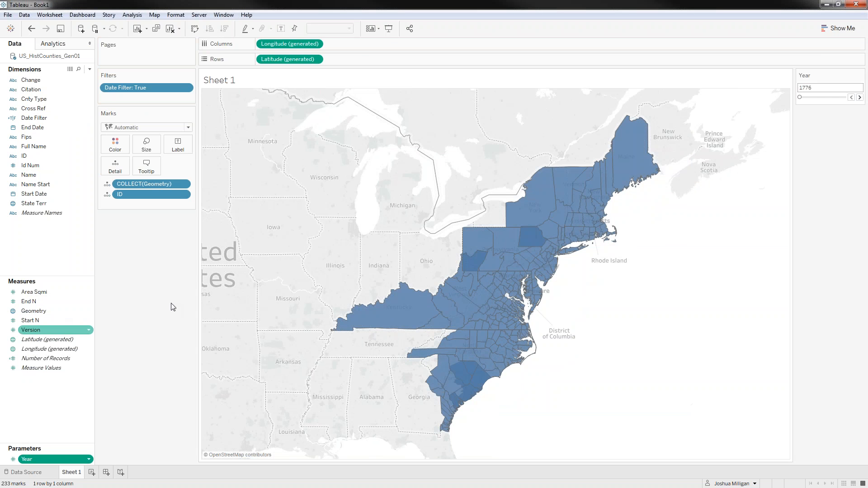
{"action": "left_click_drag", "start_coordinate": [800, 97], "coordinate": [816, 99]}
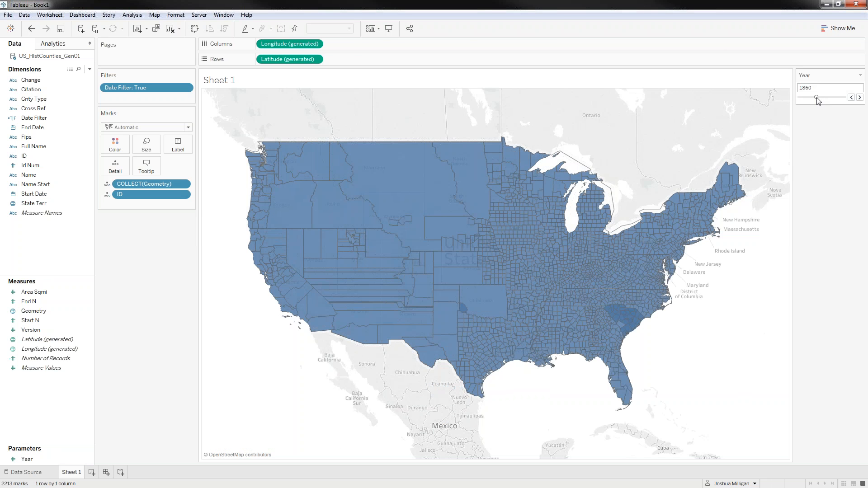
{"action": "left_click_drag", "start_coordinate": [817, 100], "coordinate": [812, 99]}
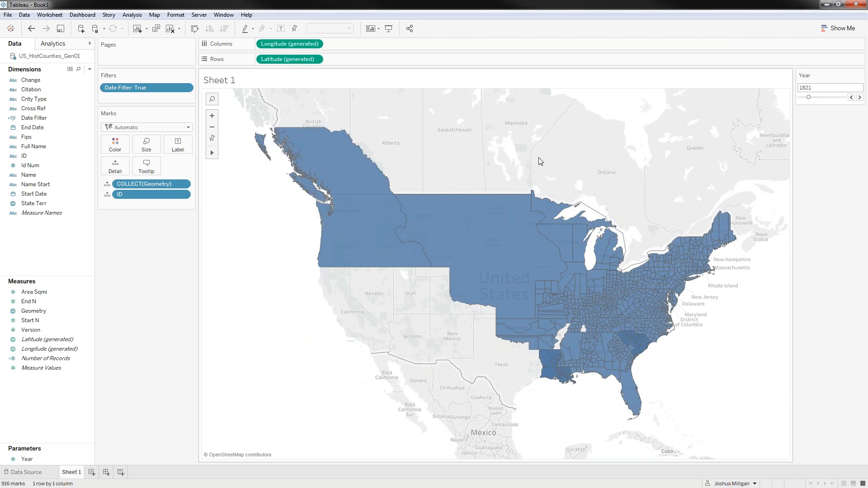
{"action": "mouse_move", "coordinate": [368, 166]}
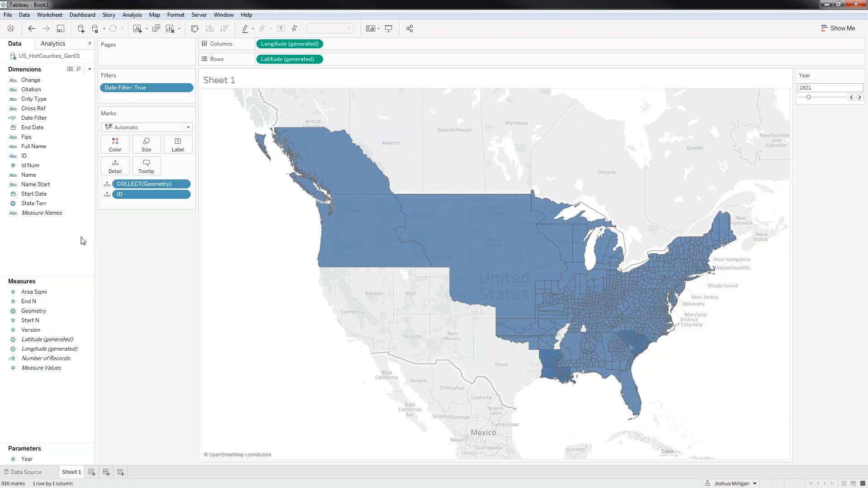
- Edit the US_HistCounties_Gen01 data source and add a text file connection to States.csv from the 2017-04-04 Tableau 10.2 folder
{"action": "right_click", "coordinate": [56, 58]}
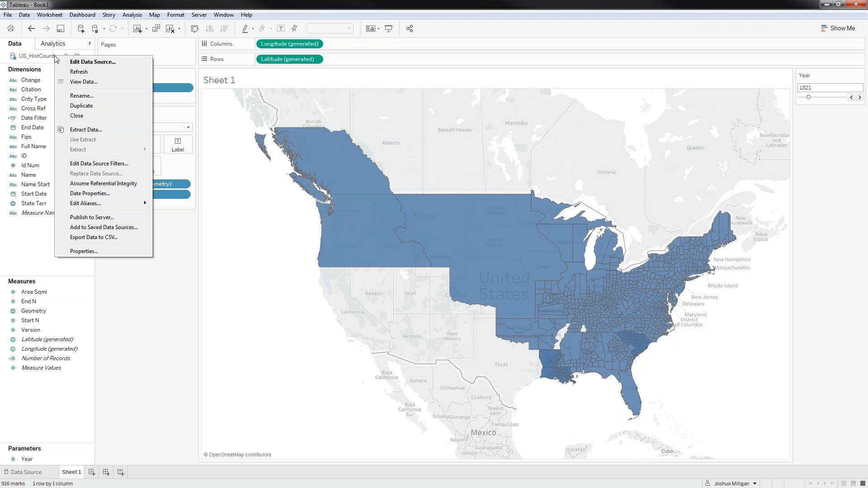
{"action": "left_click", "coordinate": [88, 63]}
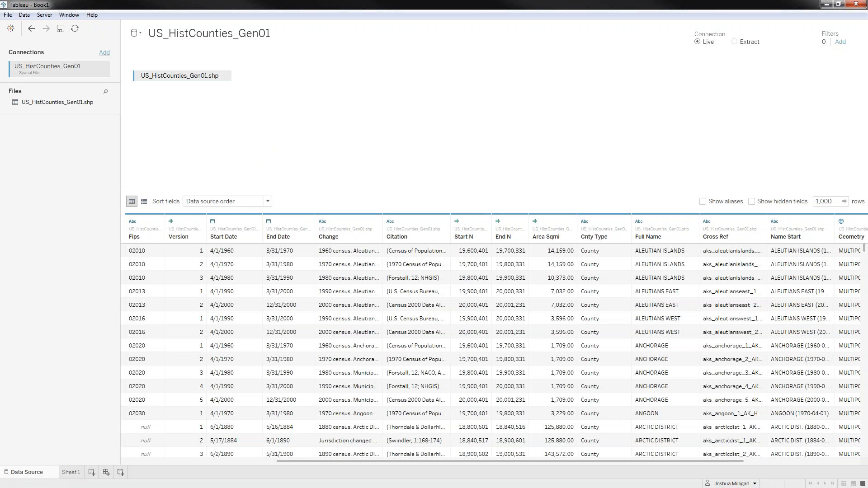
{"action": "left_click", "coordinate": [105, 53]}
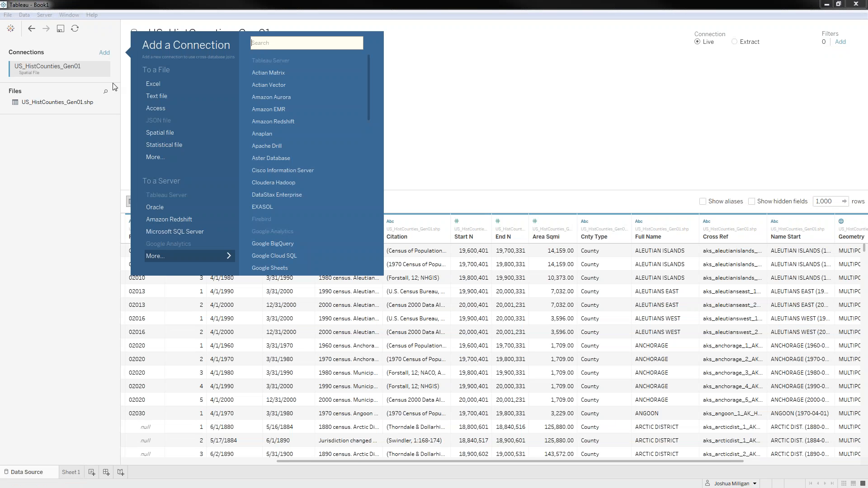
{"action": "left_click", "coordinate": [154, 96]}
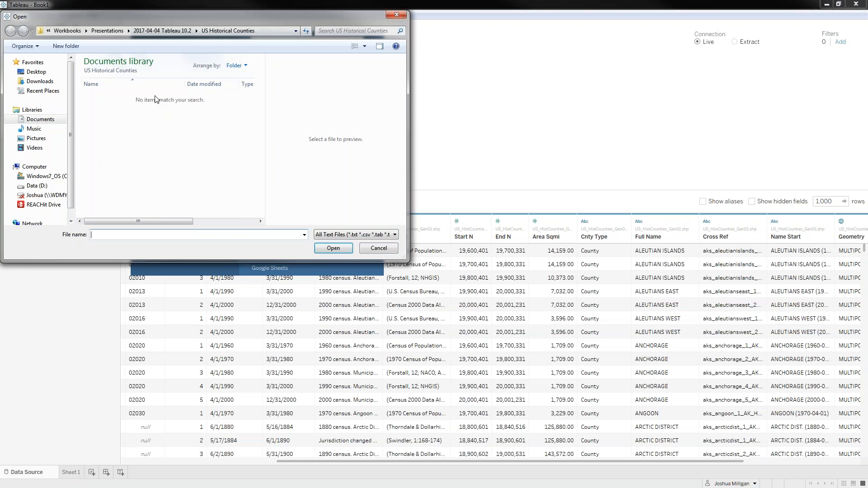
{"action": "left_click", "coordinate": [163, 30]}
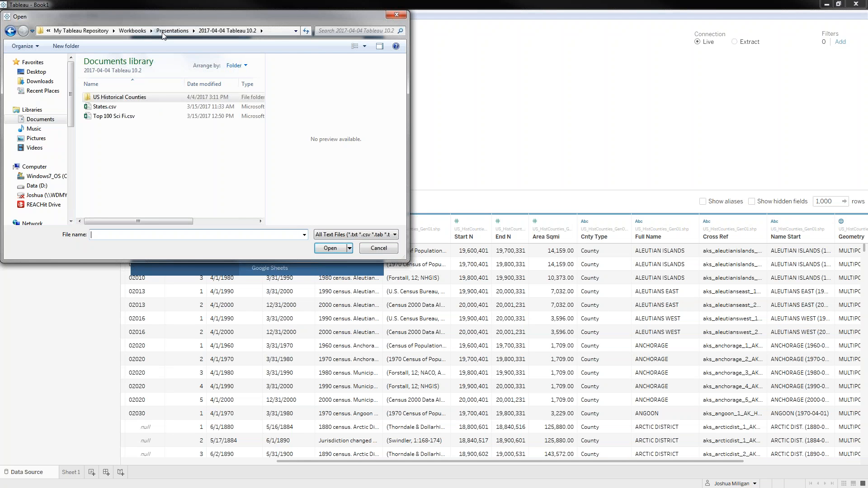
{"action": "left_click", "coordinate": [102, 107]}
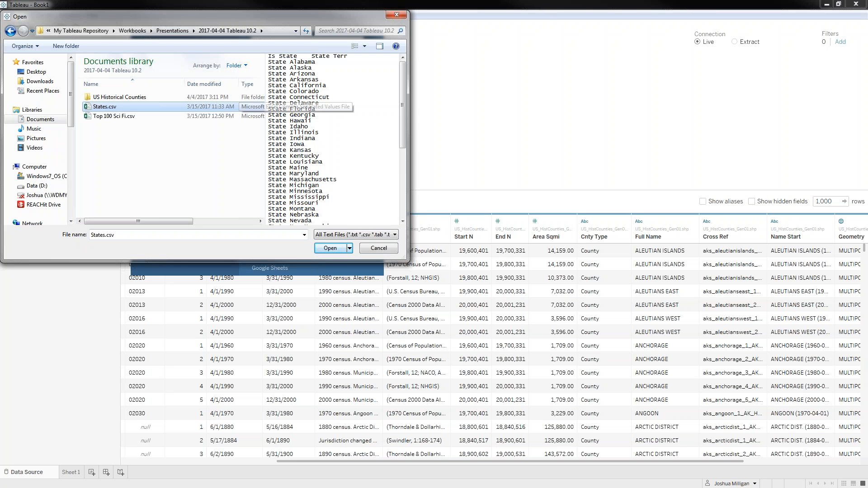
{"action": "left_click", "coordinate": [286, 62]}
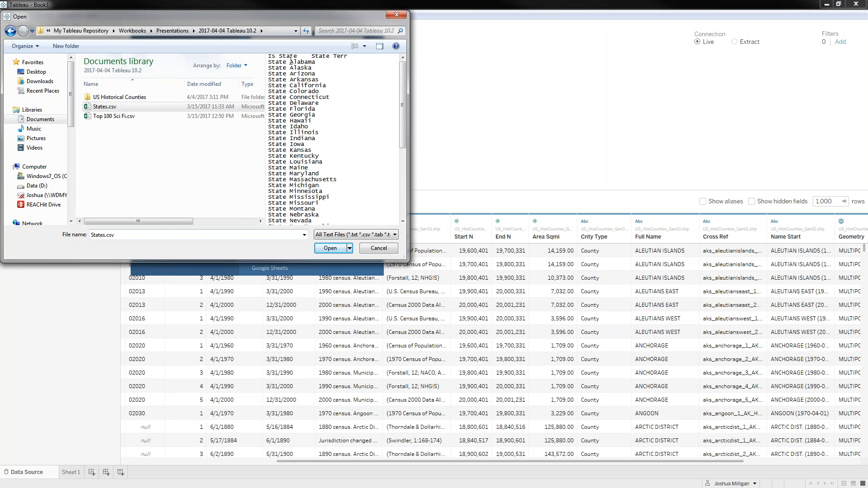
{"action": "left_click_drag", "start_coordinate": [404, 81], "coordinate": [400, 178]}
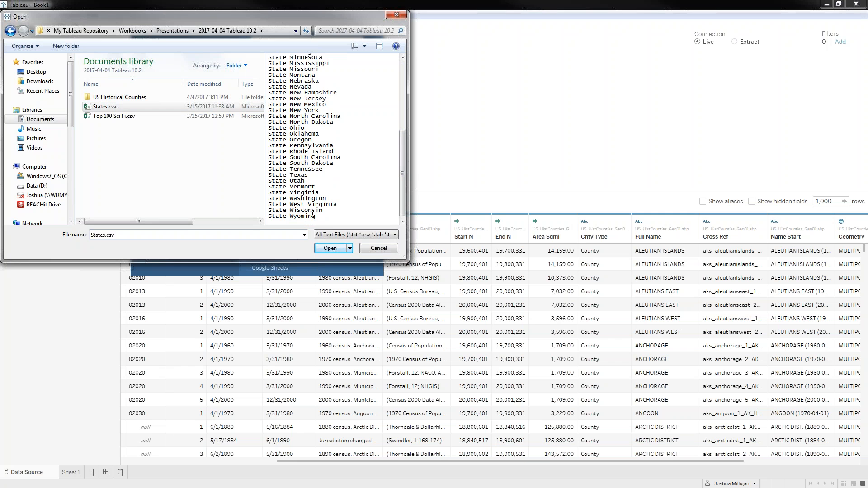
{"action": "left_click", "coordinate": [333, 249]}
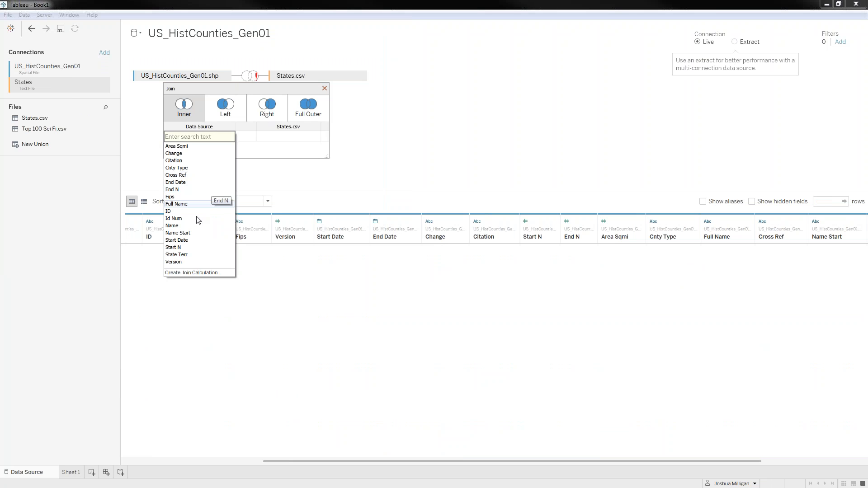
- Join the county shapefile to States.csv on State Terr = State Terr1 and look through the joined columns
{"action": "left_click", "coordinate": [167, 255]}
{"action": "left_click", "coordinate": [296, 136]}
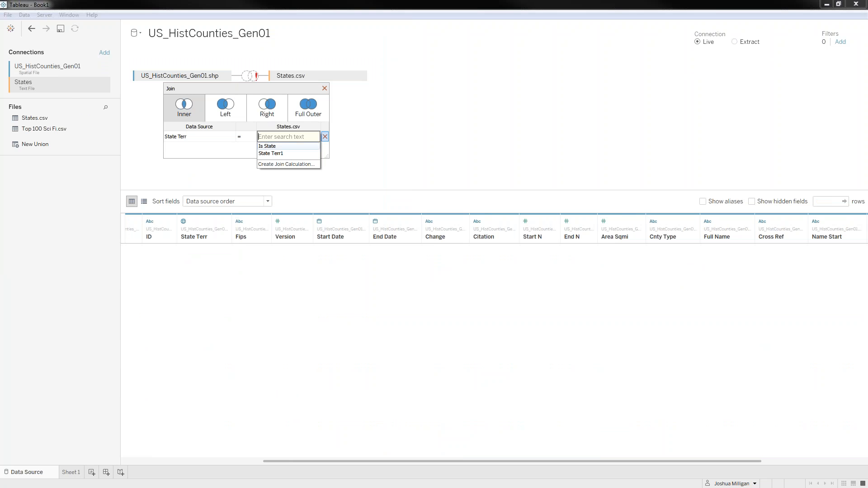
{"action": "left_click", "coordinate": [286, 152]}
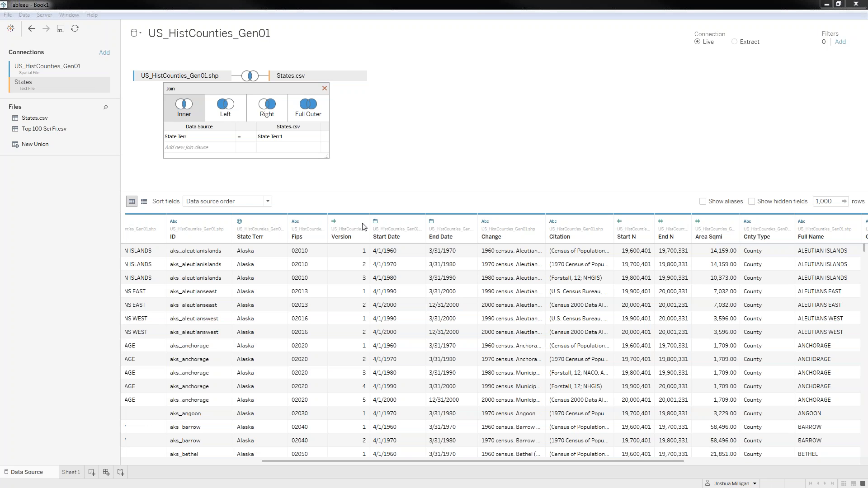
{"action": "left_click_drag", "start_coordinate": [672, 462], "coordinate": [849, 463]}
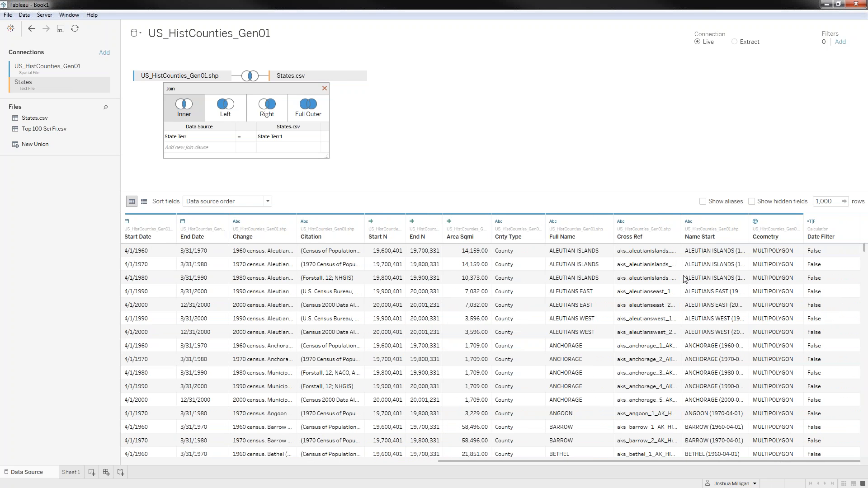
{"action": "left_click_drag", "start_coordinate": [449, 462], "coordinate": [166, 461]}
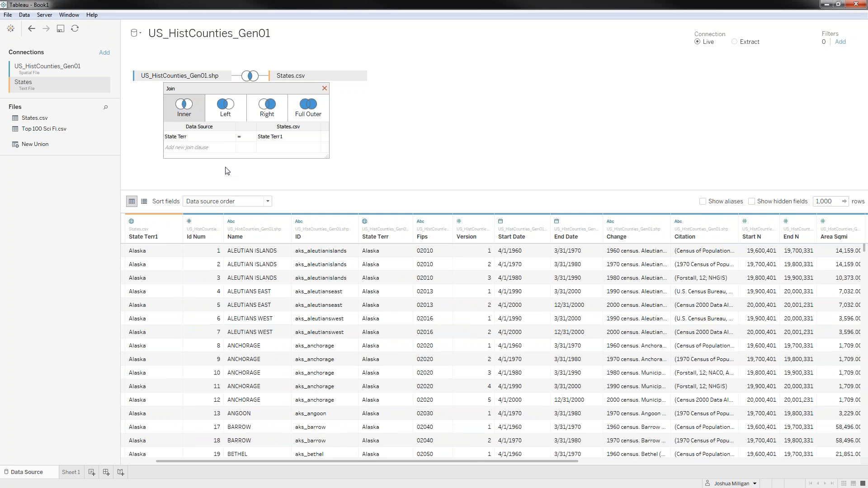
- Change the join with States.csv to a left join and check the rows in the data preview
{"action": "left_click", "coordinate": [225, 108]}
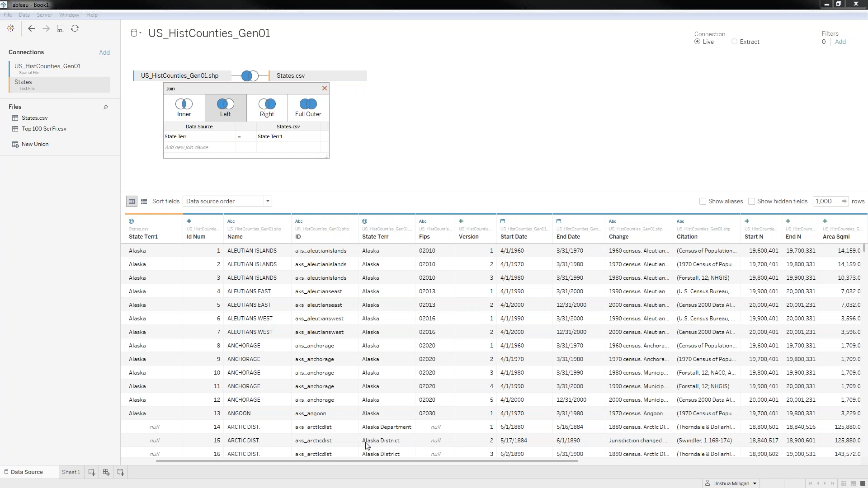
{"action": "scroll", "coordinate": [324, 376], "scroll_direction": "down", "scroll_amount": 6}
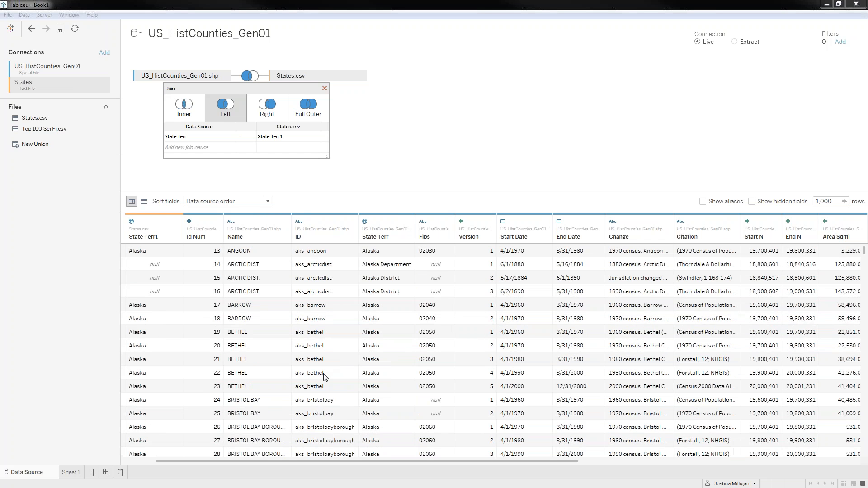
{"action": "scroll", "coordinate": [325, 376], "scroll_direction": "down", "scroll_amount": 1}
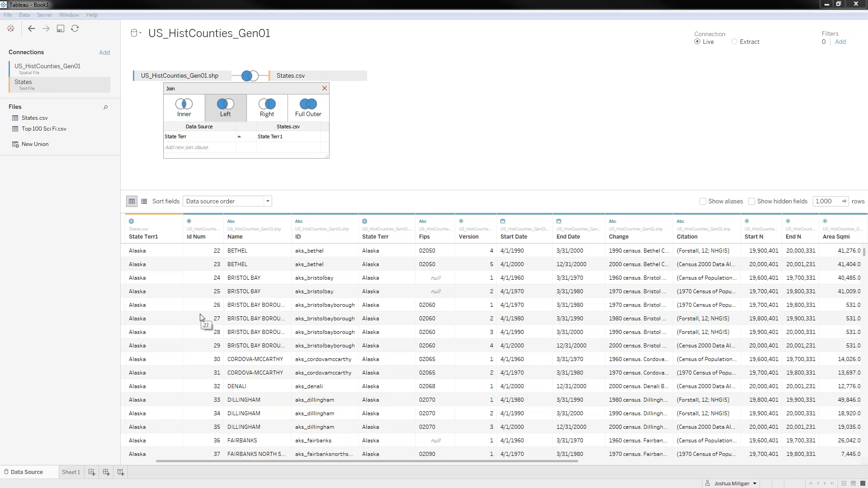
- Return to Sheet 1 and color the counties by the Is State field
{"action": "left_click", "coordinate": [72, 473]}
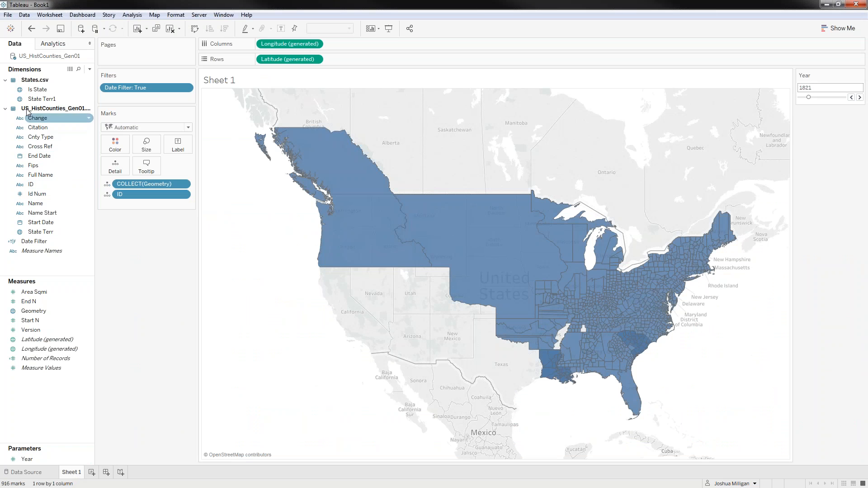
{"action": "left_click", "coordinate": [36, 92]}
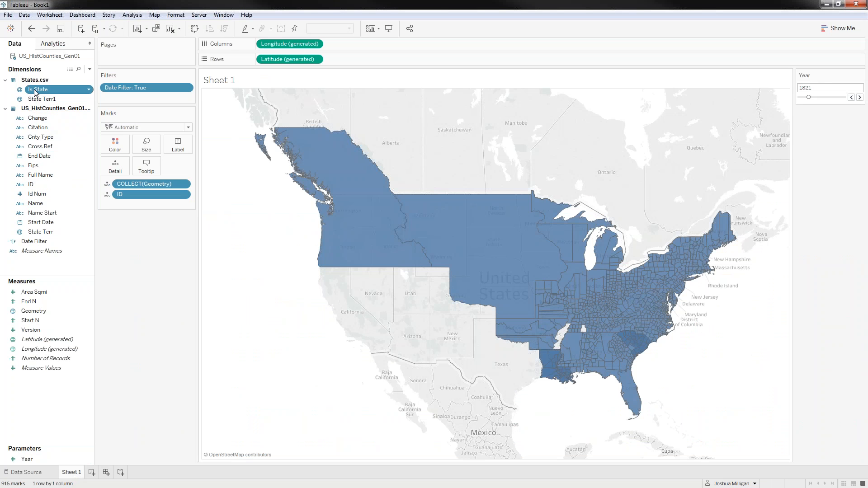
{"action": "left_click", "coordinate": [35, 91]}
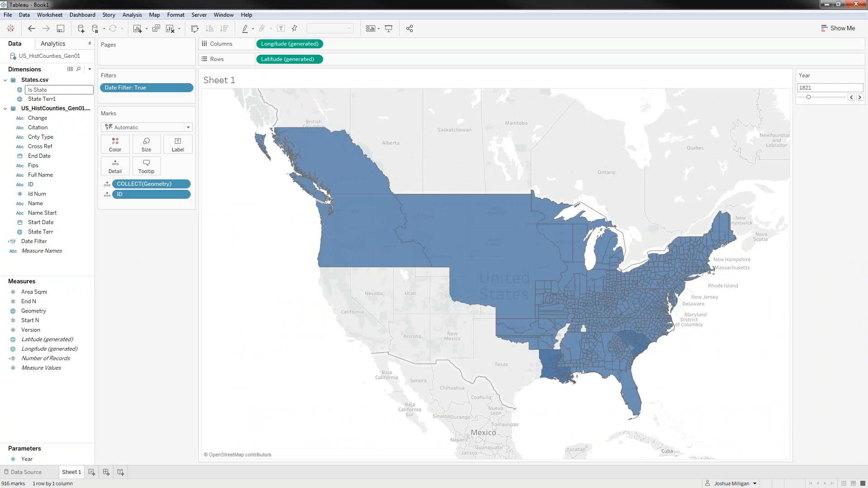
{"action": "key", "text": "Return"}
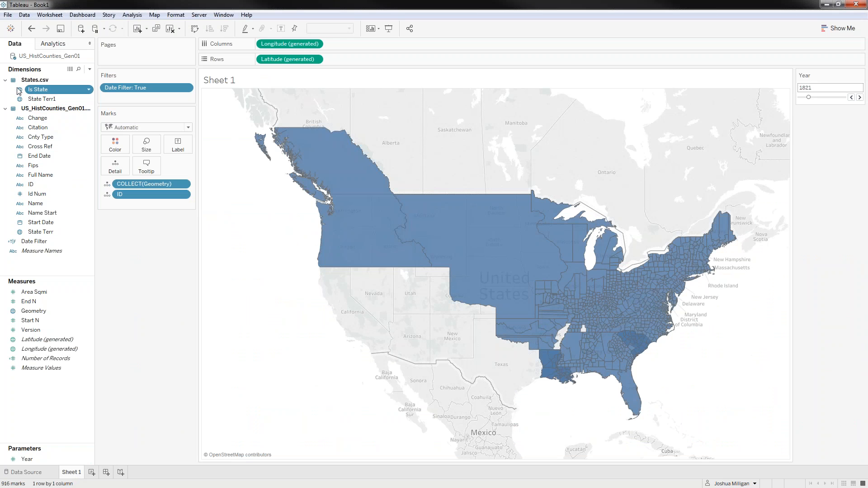
{"action": "left_click_drag", "start_coordinate": [36, 89], "coordinate": [115, 144]}
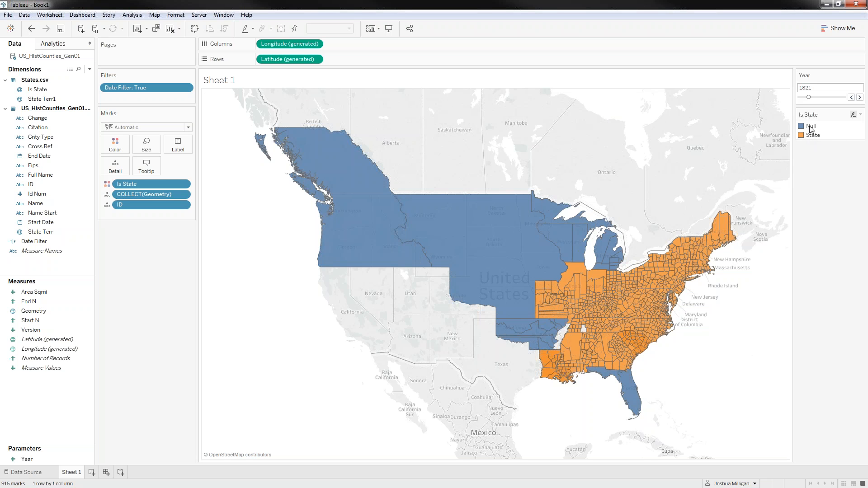
- Give the Null value in the Is State legend the alias Territory and clear the legend selection
{"action": "right_click", "coordinate": [810, 127]}
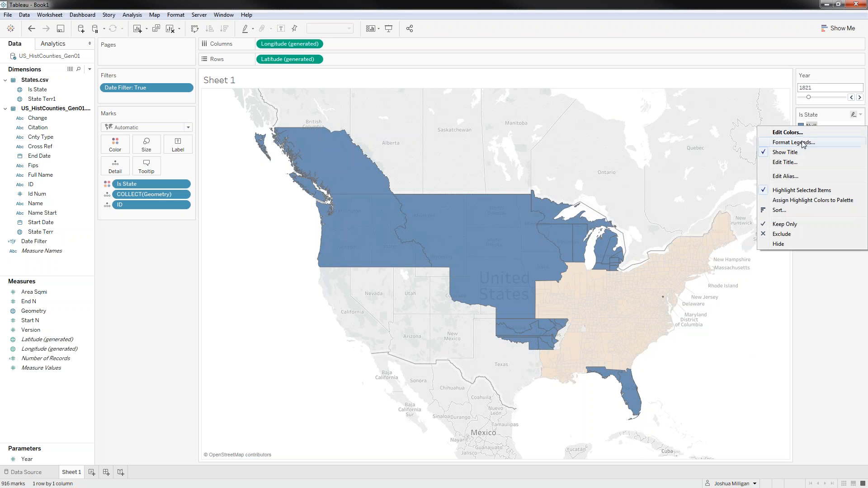
{"action": "left_click", "coordinate": [785, 175]}
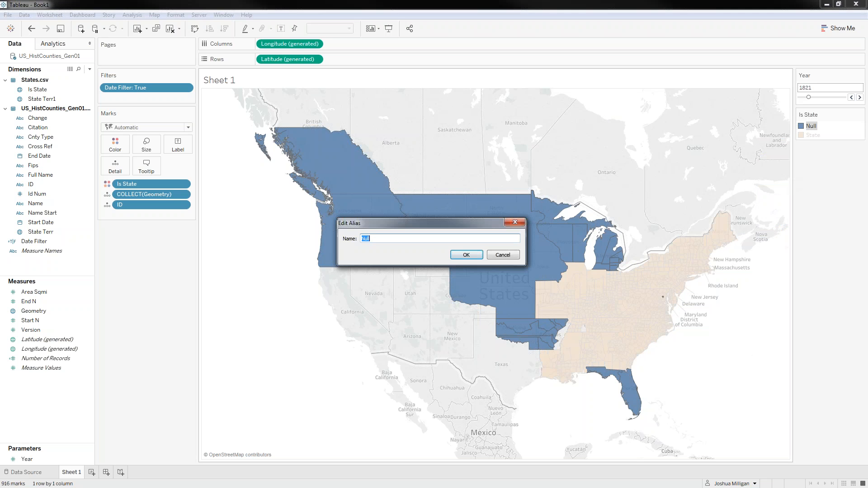
{"action": "type", "text": "Territory"}
{"action": "key", "text": "Return"}
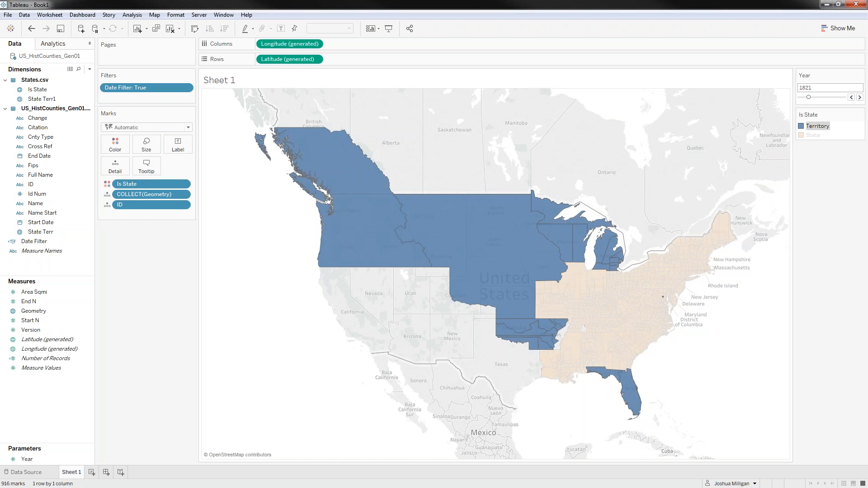
{"action": "left_click", "coordinate": [836, 230]}
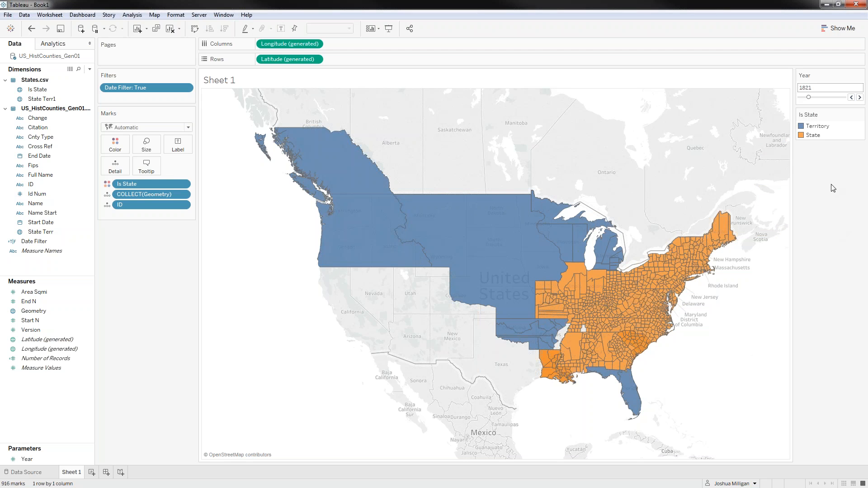
- Set the Year parameter to 1885 to compare states and territories on the map
{"action": "left_click_drag", "start_coordinate": [808, 96], "coordinate": [822, 98]}
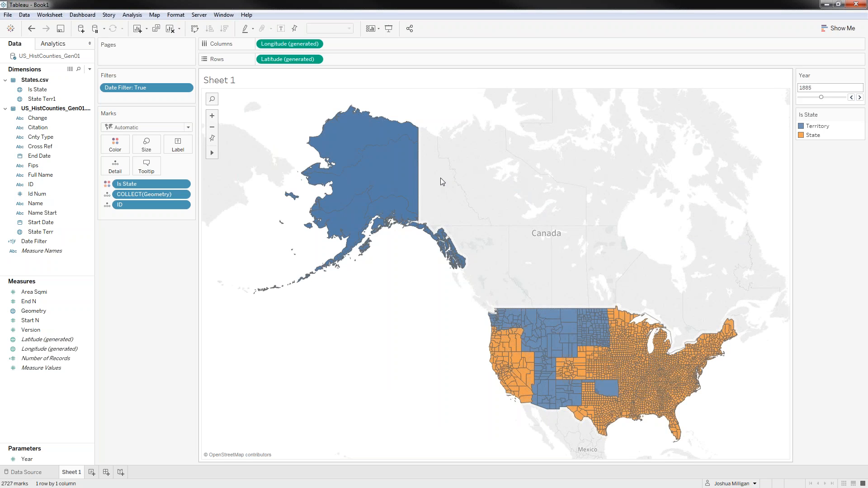
{"action": "mouse_move", "coordinate": [392, 177]}
- Show the map scale through the map options and check it at closer zoom around the Chesapeake Bay coast
{"action": "left_click", "coordinate": [155, 15]}
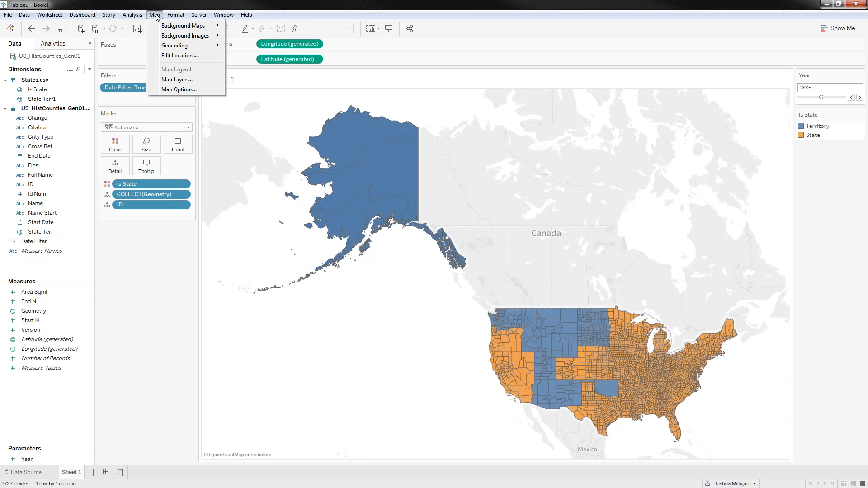
{"action": "left_click", "coordinate": [167, 90]}
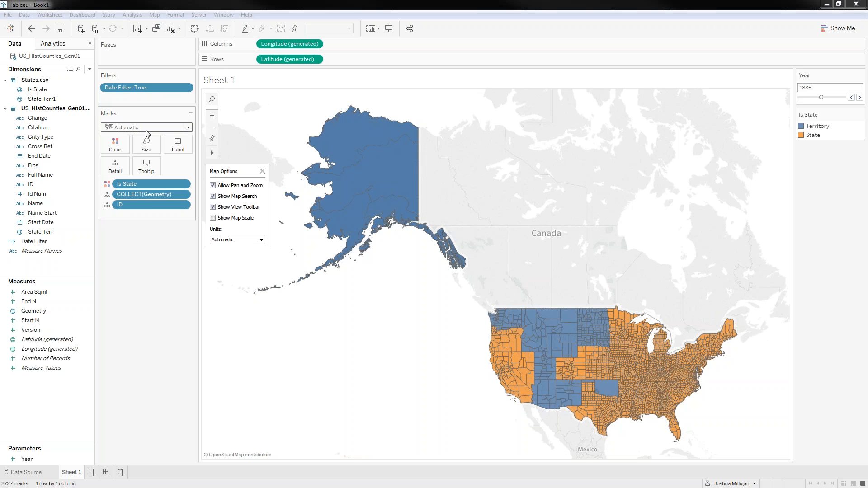
{"action": "left_click", "coordinate": [213, 218]}
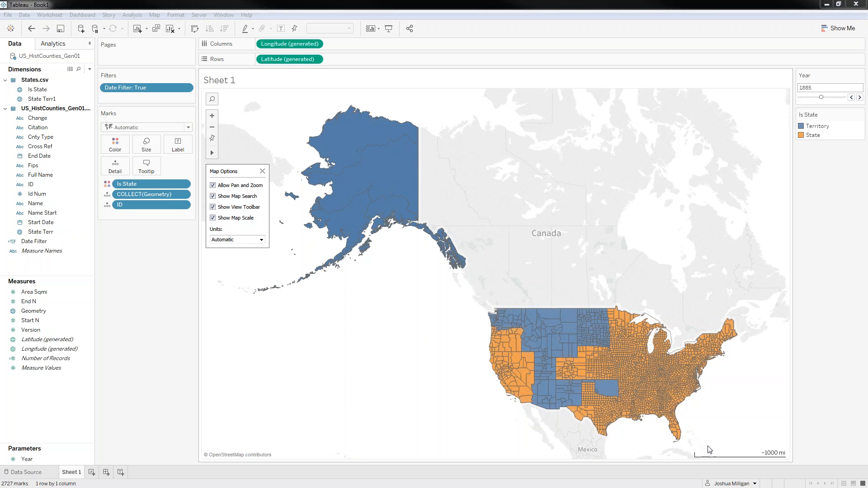
{"action": "left_click", "coordinate": [717, 433]}
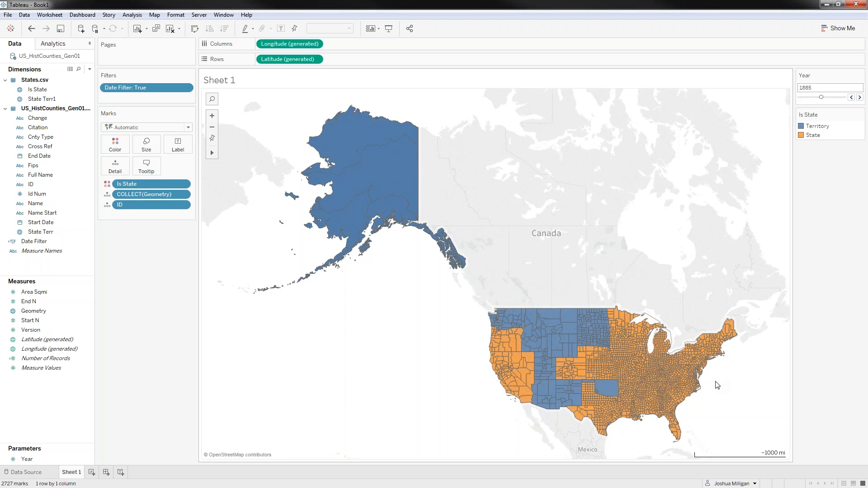
{"action": "scroll", "coordinate": [718, 385], "scroll_direction": "up", "scroll_amount": 10}
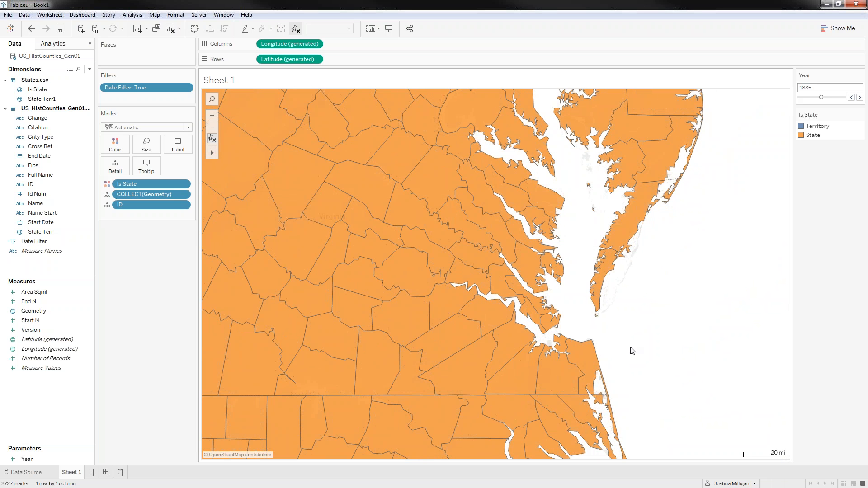
{"action": "scroll", "coordinate": [628, 353], "scroll_direction": "up", "scroll_amount": 3}
{"action": "scroll", "coordinate": [611, 361], "scroll_direction": "up", "scroll_amount": 2}
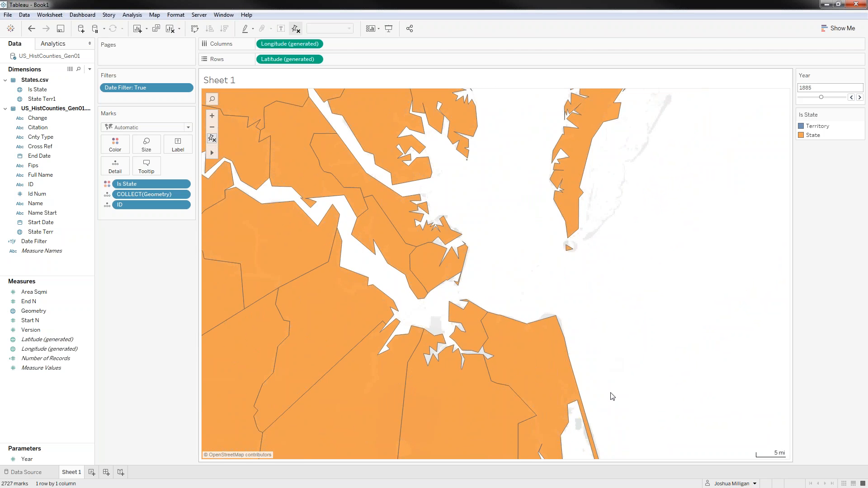
{"action": "left_click_drag", "start_coordinate": [596, 306], "coordinate": [637, 333]}
- Close the county map workbook without saving the changes
{"action": "left_click", "coordinate": [8, 17]}
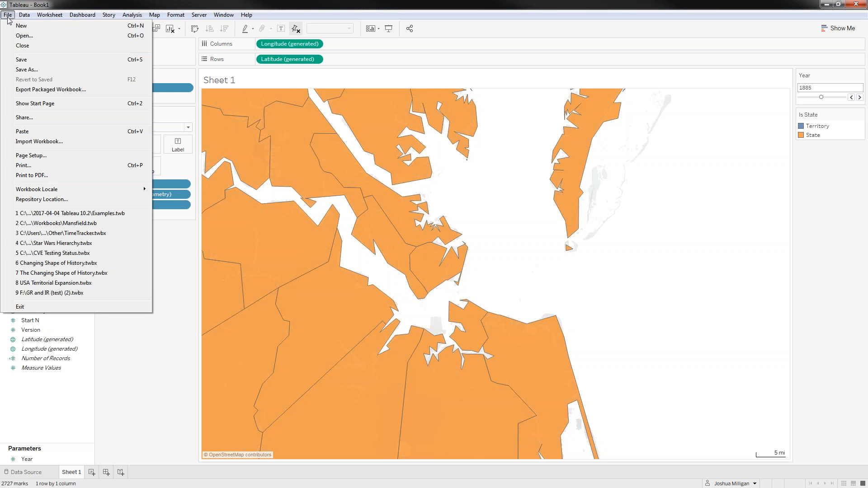
{"action": "left_click", "coordinate": [21, 45]}
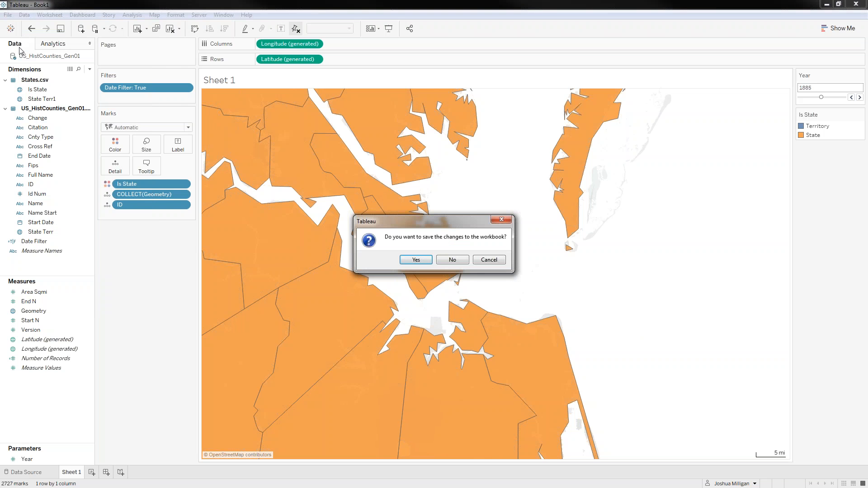
{"action": "left_click", "coordinate": [451, 260]}
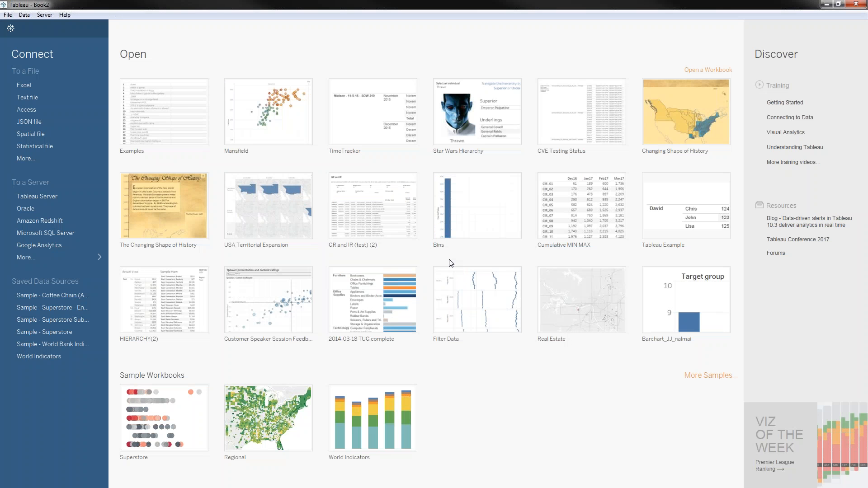
- Open the Examples workbook, review the details of its external service scripts and allow them to run
{"action": "left_click", "coordinate": [156, 110]}
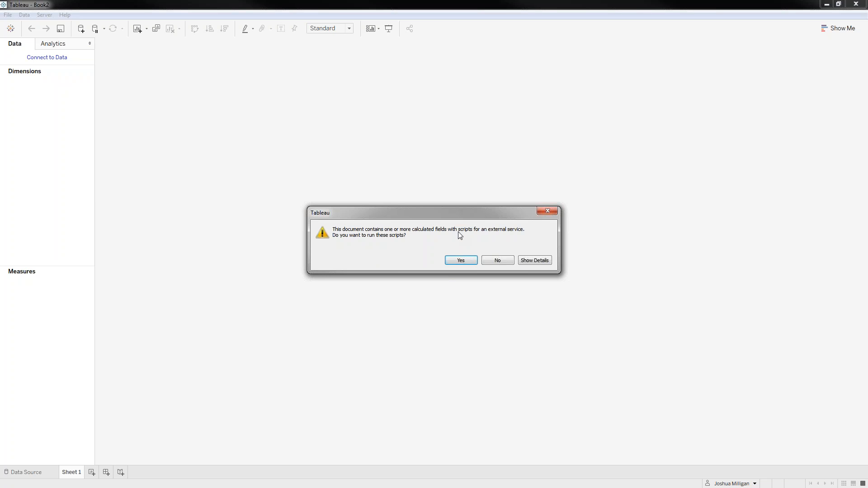
{"action": "left_click", "coordinate": [522, 261]}
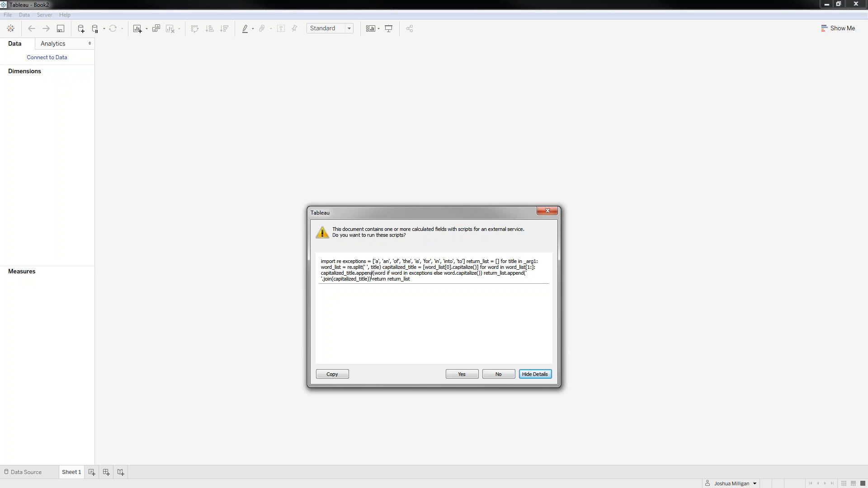
{"action": "left_click", "coordinate": [456, 374]}
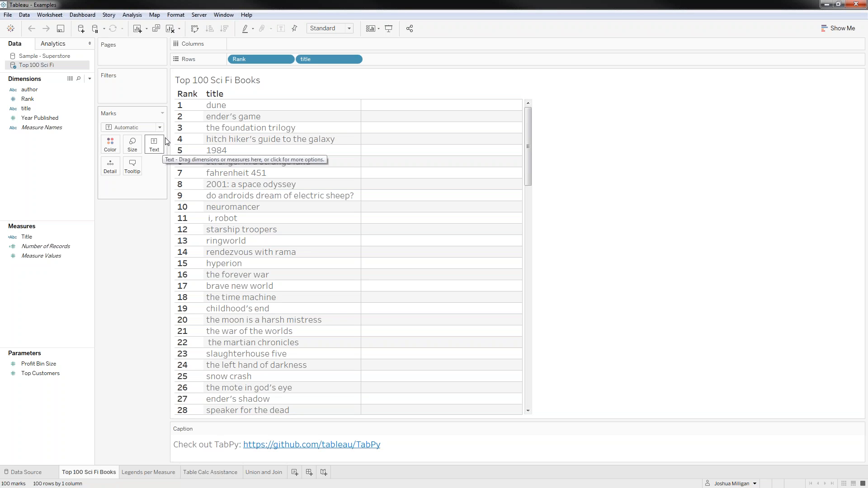
{"action": "left_click", "coordinate": [218, 119]}
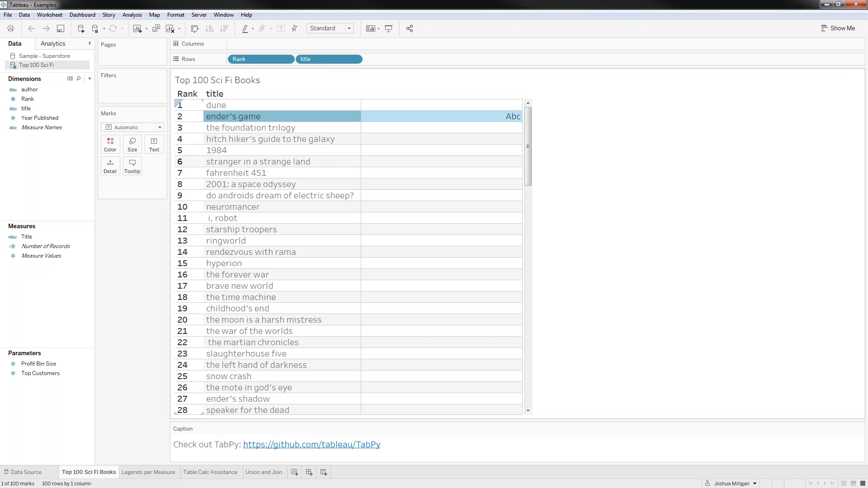
{"action": "left_click", "coordinate": [213, 230]}
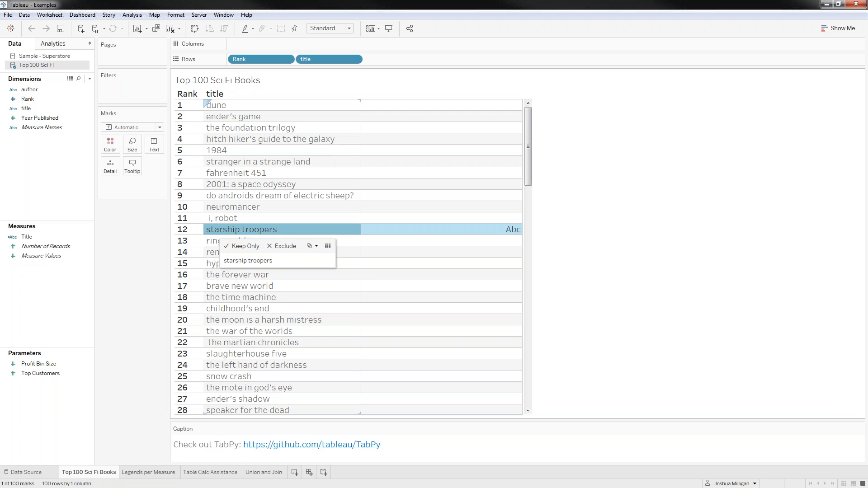
{"action": "left_click", "coordinate": [138, 294]}
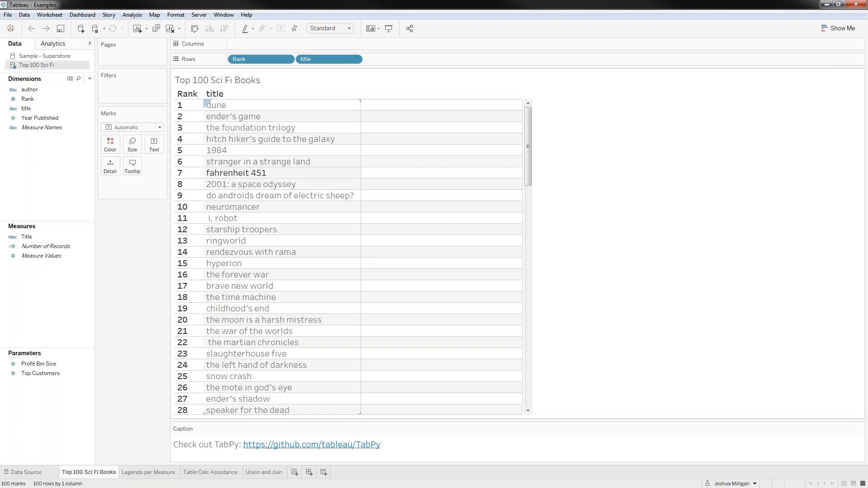
{"action": "mouse_move", "coordinate": [236, 258]}
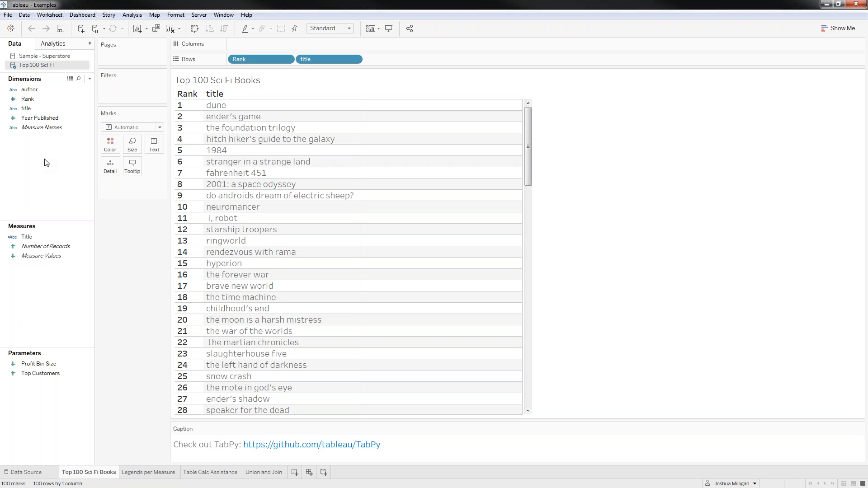
- Create a calculated field named Title Case from the title dimension with the formula UPPER([title]) and apply it
{"action": "left_click", "coordinate": [30, 109]}
{"action": "right_click", "coordinate": [31, 109]}
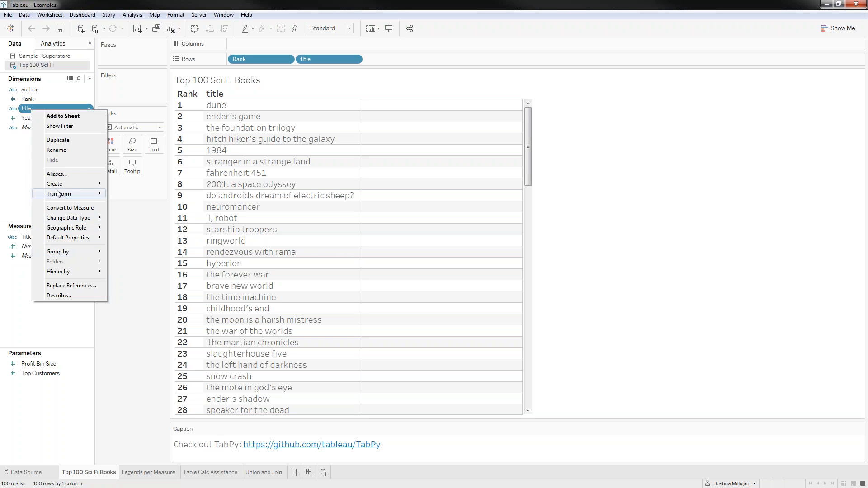
{"action": "mouse_move", "coordinate": [61, 184]}
{"action": "left_click", "coordinate": [136, 186]}
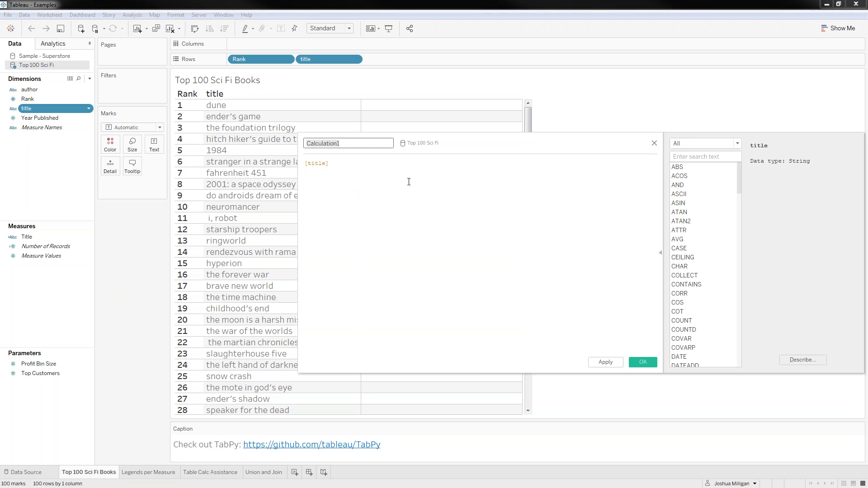
{"action": "type", "text": "Title Case"}
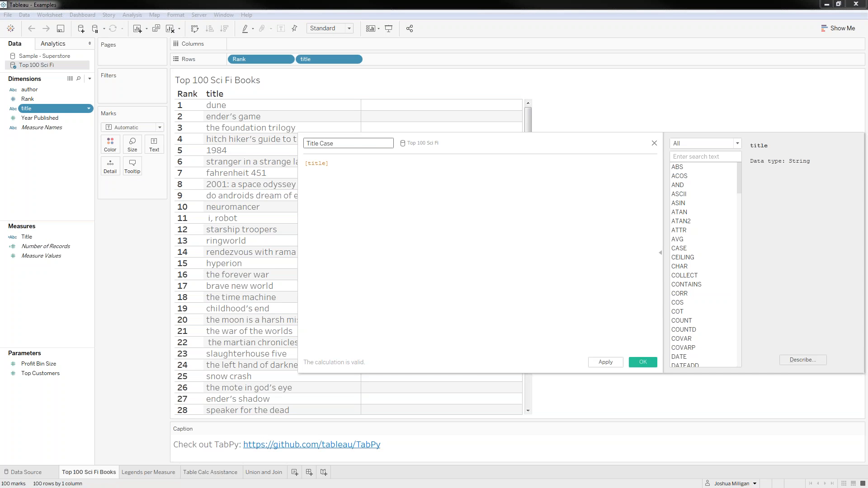
{"action": "left_click", "coordinate": [413, 164]}
{"action": "type", "text": "UPPER("}
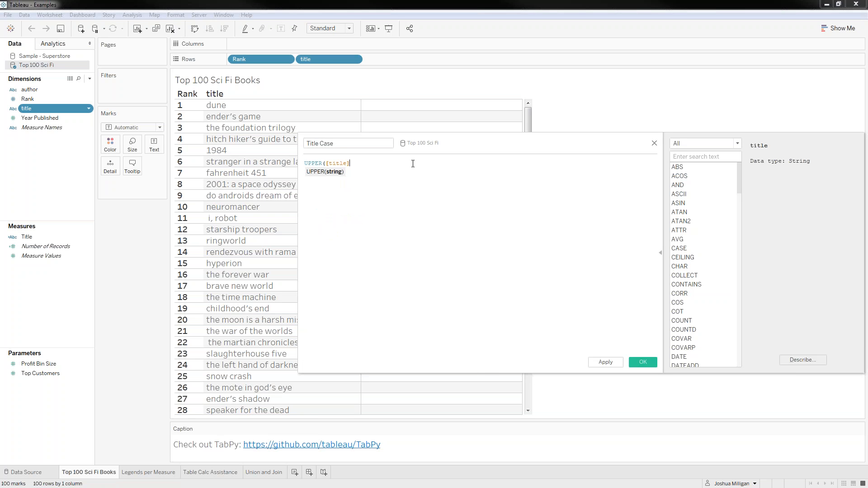
{"action": "key", "text": "End"}
{"action": "type", "text": ")"}
{"action": "left_click", "coordinate": [608, 362]}
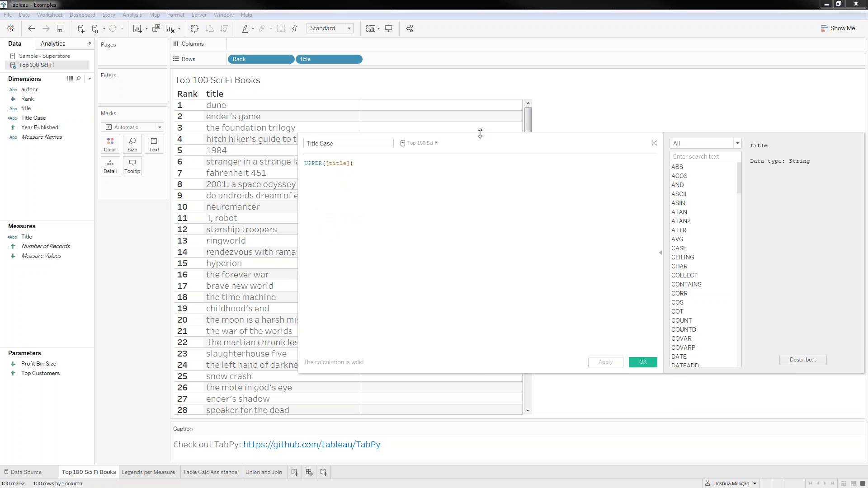
- Add the Title Case field to the rows after title and widen its column to fit the full book titles
{"action": "left_click_drag", "start_coordinate": [480, 133], "coordinate": [478, 217]}
{"action": "left_click", "coordinate": [28, 119]}
{"action": "left_click_drag", "start_coordinate": [28, 119], "coordinate": [388, 63]}
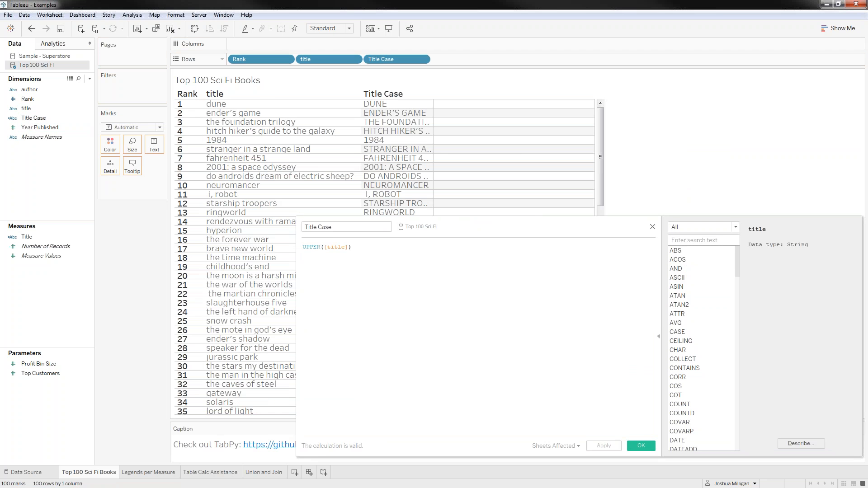
{"action": "left_click_drag", "start_coordinate": [434, 128], "coordinate": [567, 123]}
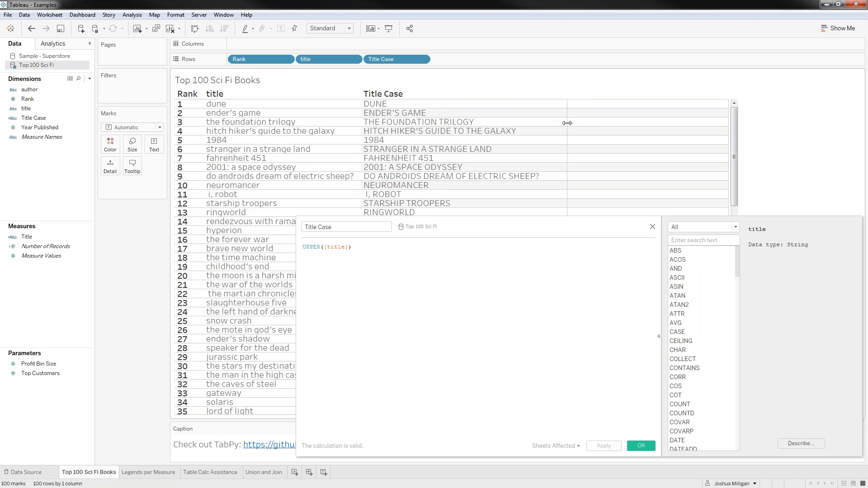
- Change the Title Case formula to LEFT(UPPER([title]), 1) + MID([title], 2), apply it and close the calculation editor
{"action": "left_click", "coordinate": [484, 248]}
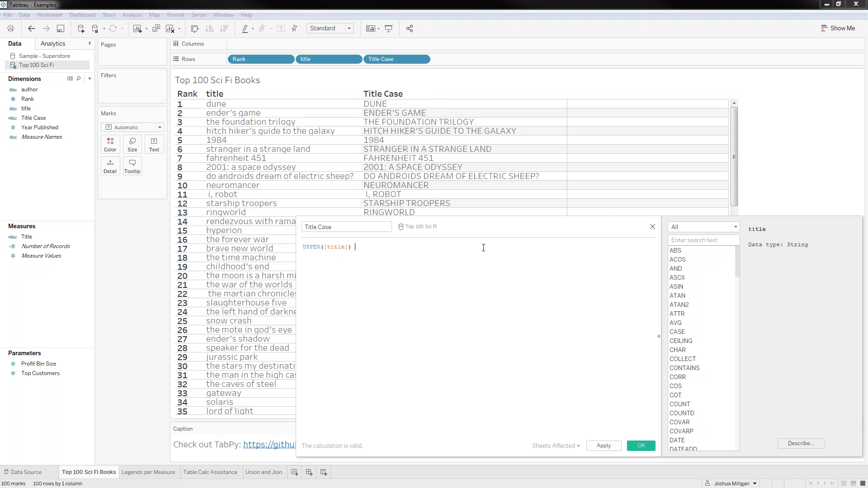
{"action": "type", "text": "LEFT("}
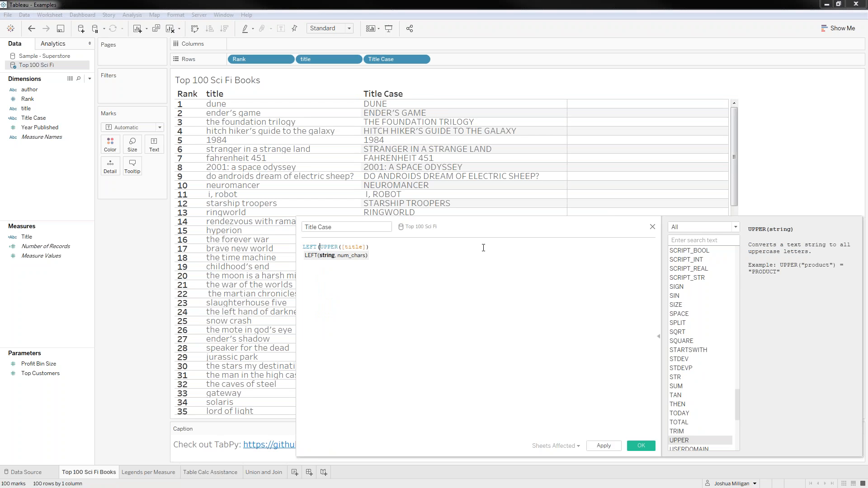
{"action": "key", "text": "BackSpace"}
{"action": "type", "text": ", 1)"}
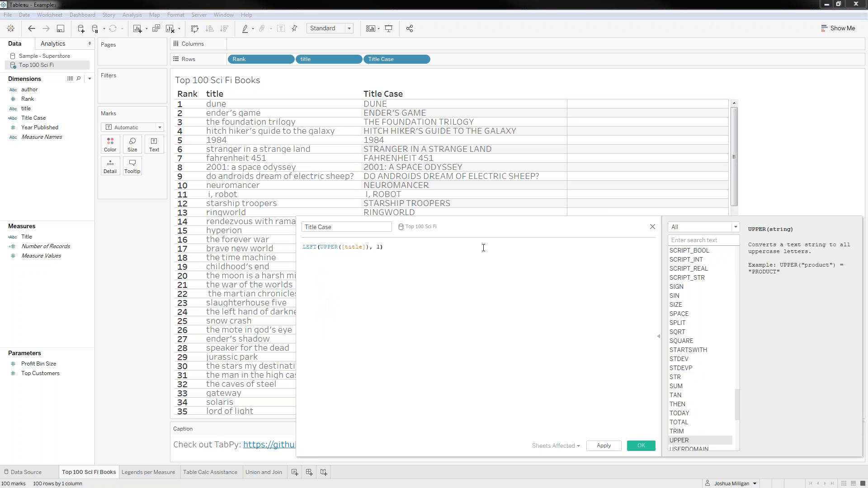
{"action": "type", "text": " + MI"}
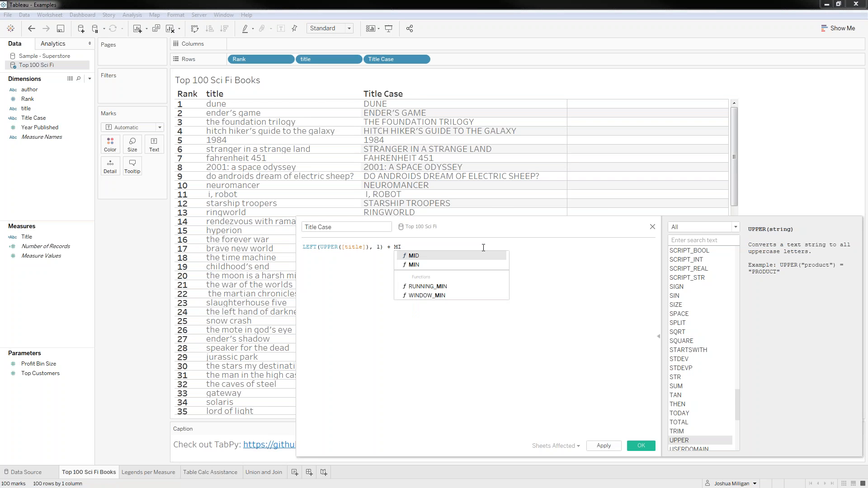
{"action": "type", "text": "D(2"}
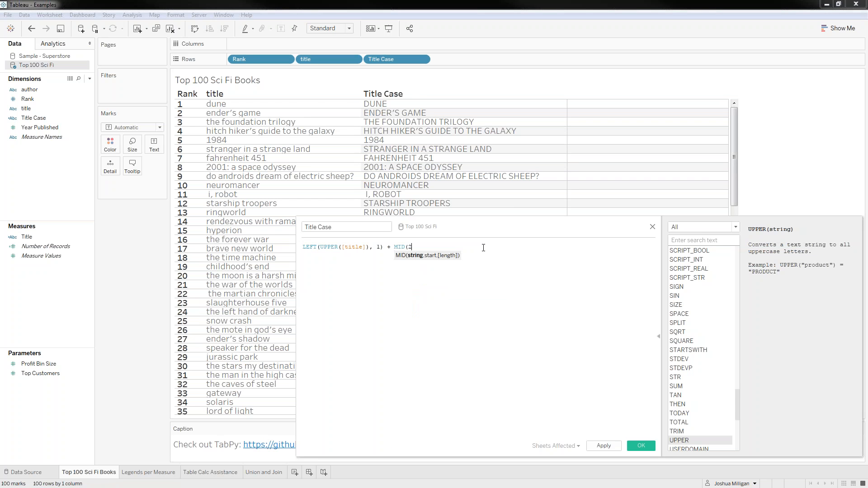
{"action": "key", "text": "BackSpace"}
{"action": "type", "text": "[title], 2)"}
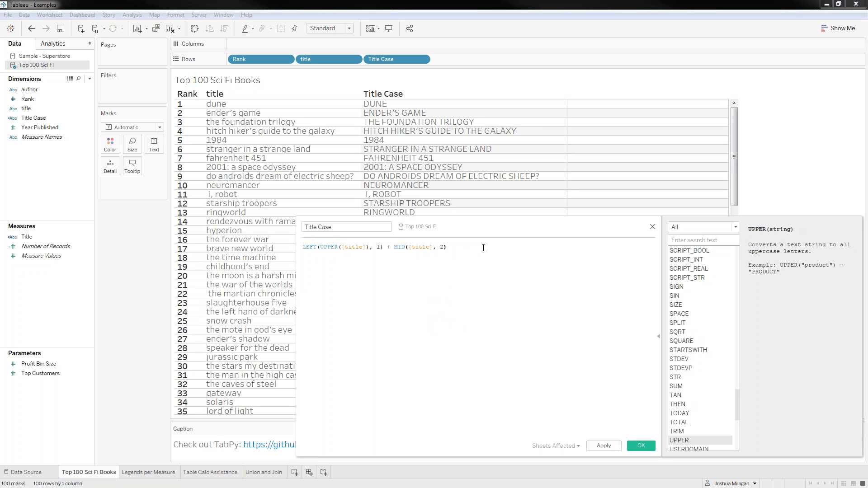
{"action": "left_click", "coordinate": [603, 446]}
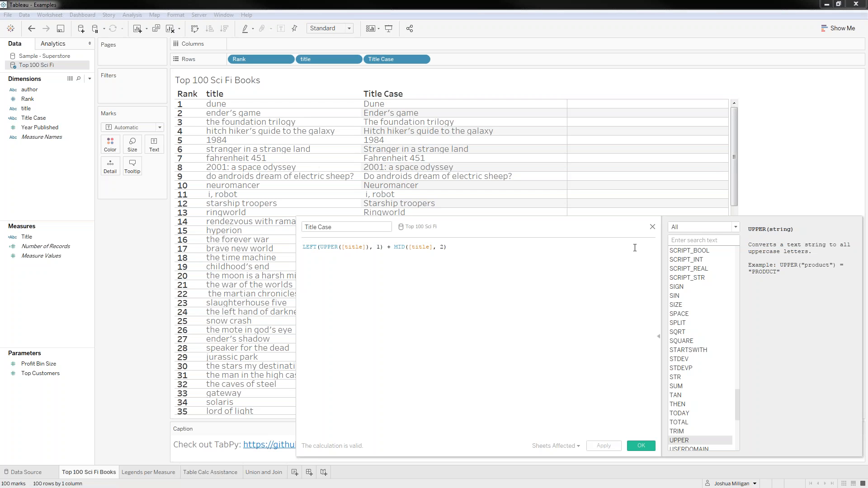
{"action": "left_click", "coordinate": [652, 228]}
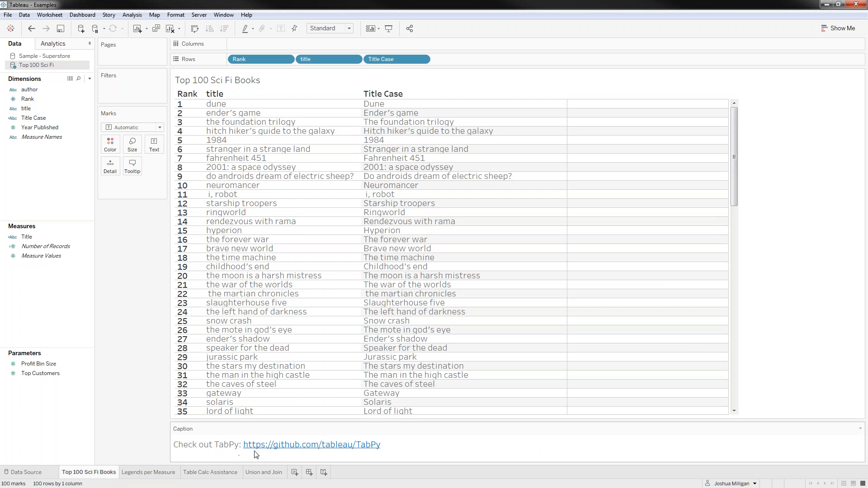
- Open the TabPy GitHub link from the sheet's caption in the browser and read the README's Tableau Python Server section
{"action": "left_click", "coordinate": [312, 449]}
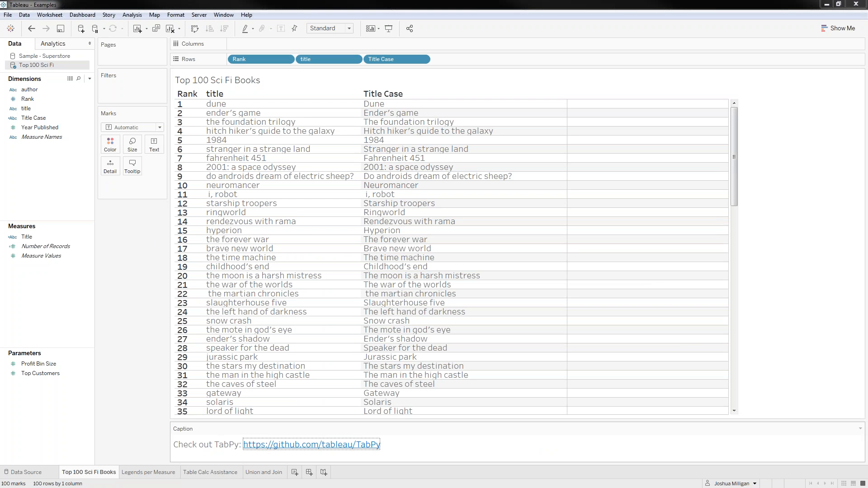
{"action": "left_click_drag", "start_coordinate": [867, 9], "coordinate": [400, 1]}
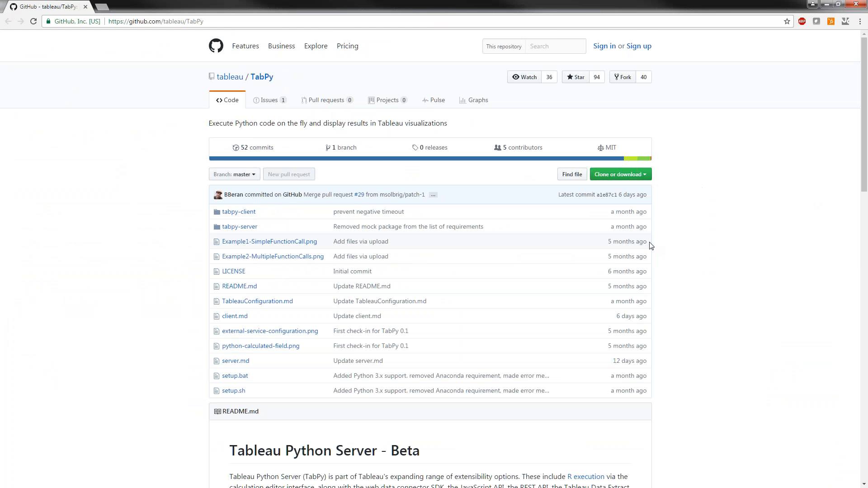
{"action": "scroll", "coordinate": [651, 244], "scroll_direction": "down", "scroll_amount": 4}
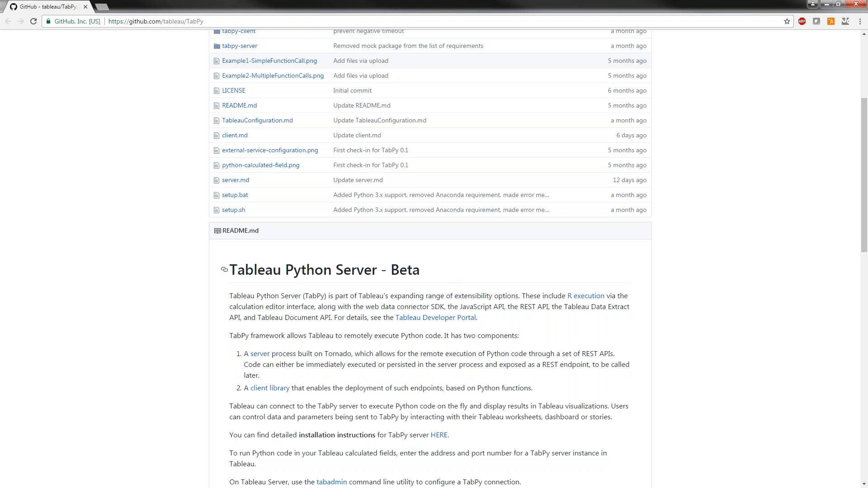
{"action": "scroll", "coordinate": [404, 268], "scroll_direction": "down", "scroll_amount": 3}
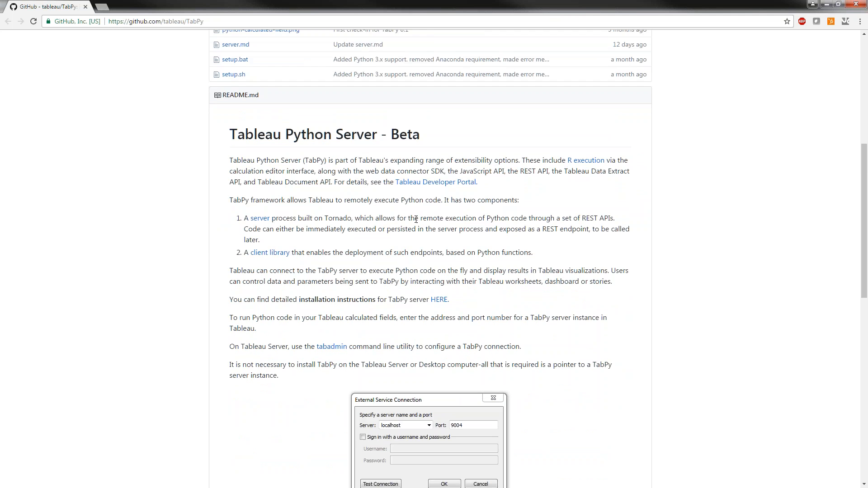
- Finish reading the TabPy README, switch back to Tableau and remove the Title Case field from the rows
{"action": "scroll", "coordinate": [416, 219], "scroll_direction": "down", "scroll_amount": 2}
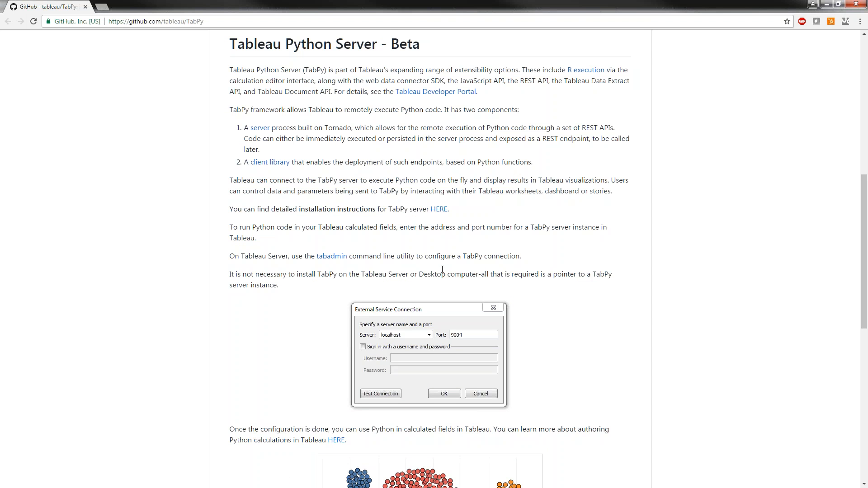
{"action": "scroll", "coordinate": [442, 270], "scroll_direction": "up", "scroll_amount": 9}
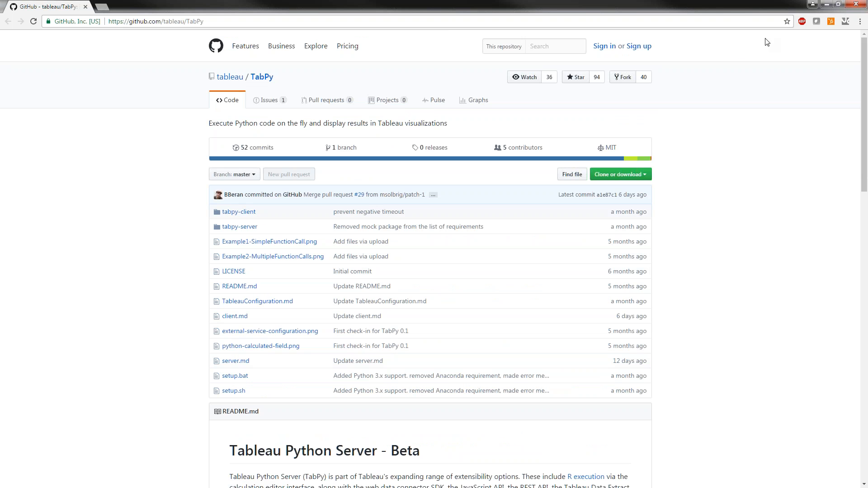
{"action": "left_click", "coordinate": [824, 5]}
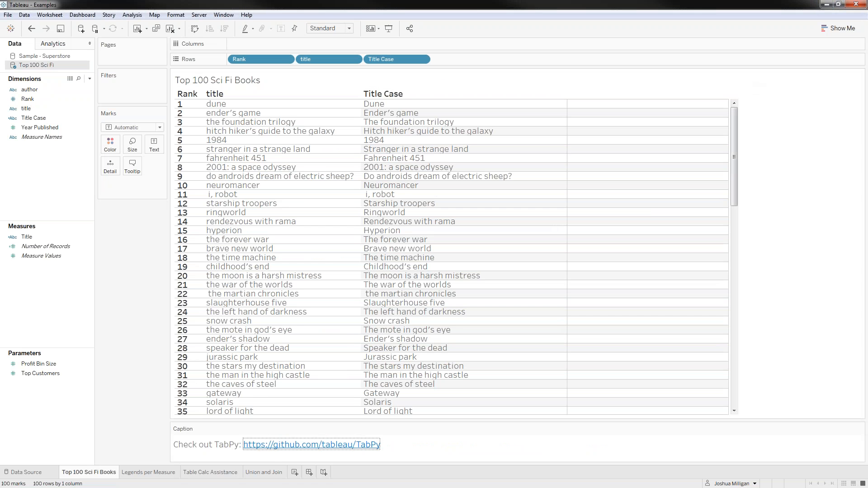
{"action": "left_click_drag", "start_coordinate": [381, 60], "coordinate": [145, 261]}
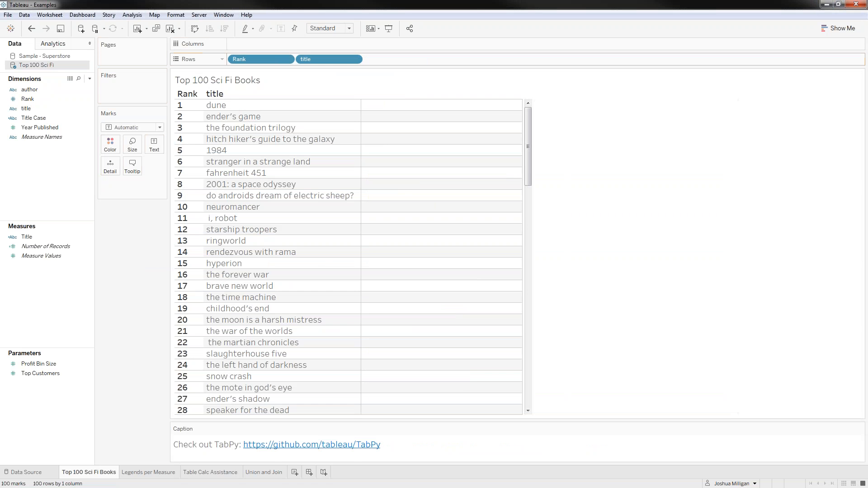
- Open the Title measure's calculation for editing and position the editor below the first book rows
{"action": "right_click", "coordinate": [45, 235]}
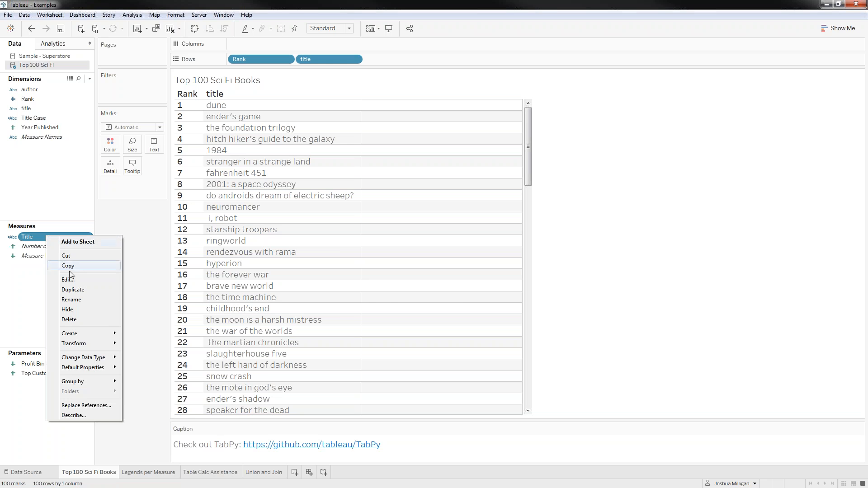
{"action": "left_click", "coordinate": [77, 279]}
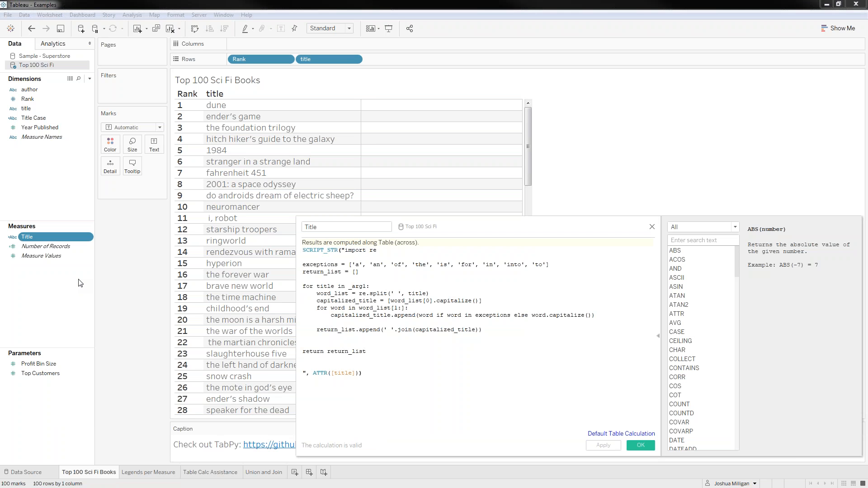
{"action": "left_click_drag", "start_coordinate": [496, 233], "coordinate": [368, 111]}
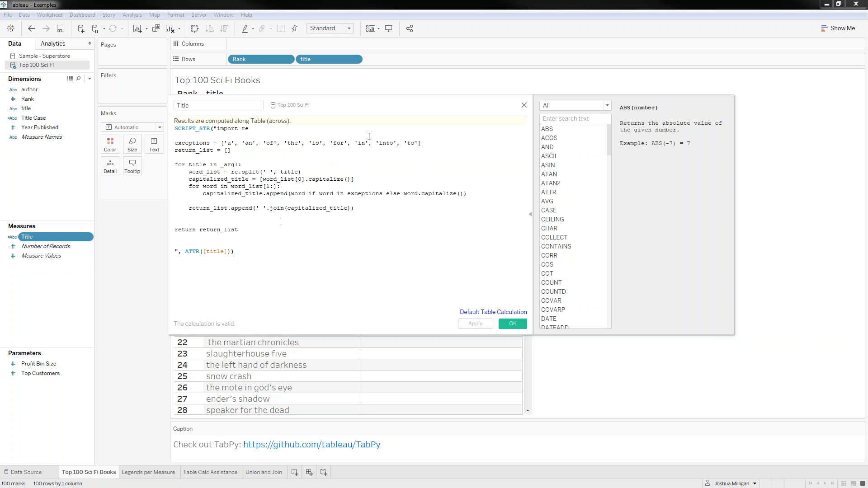
{"action": "left_click_drag", "start_coordinate": [371, 107], "coordinate": [375, 193]}
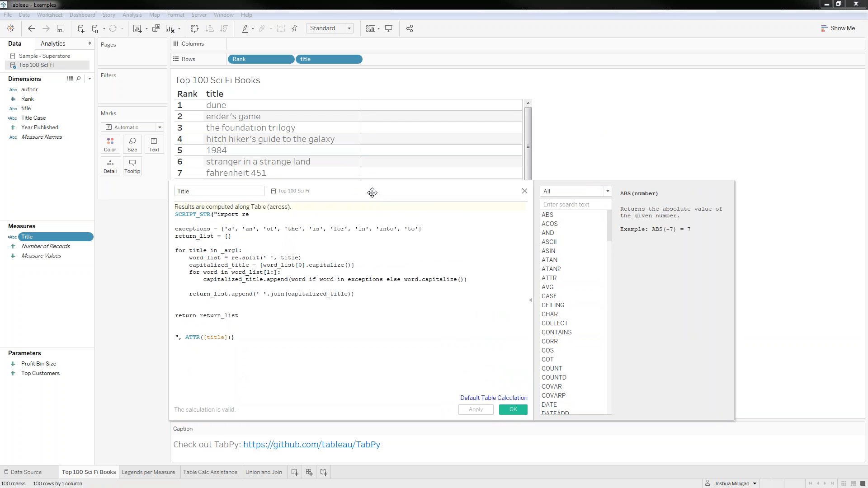
{"action": "left_click", "coordinate": [300, 222]}
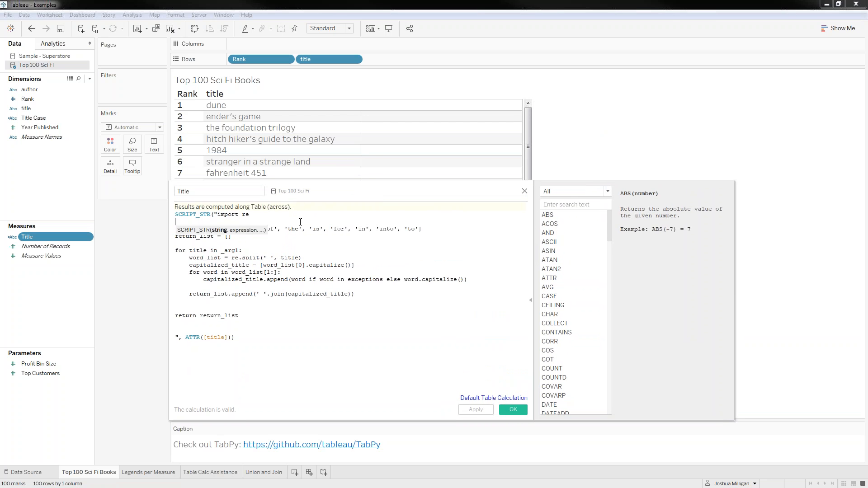
{"action": "left_click", "coordinate": [303, 358]}
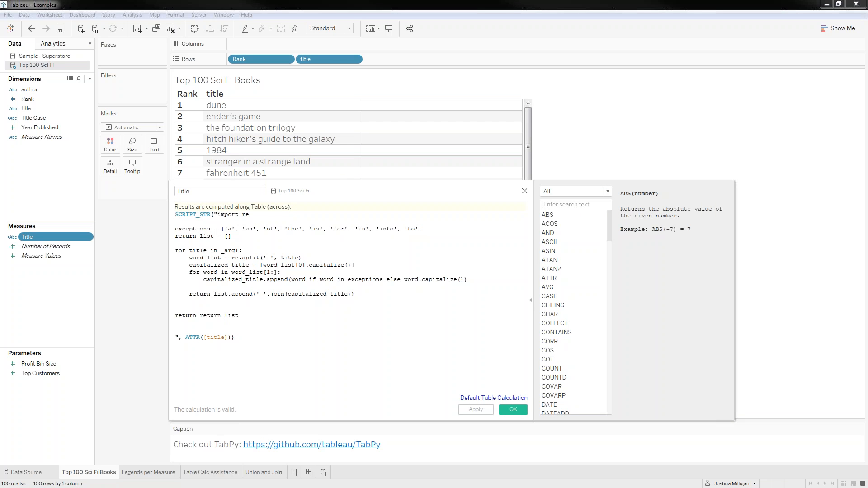
- Examine the SCRIPT_STR function, the quoted Python script and the ATTR([title]) argument in the Title calculation
{"action": "left_click_drag", "start_coordinate": [176, 216], "coordinate": [201, 216]}
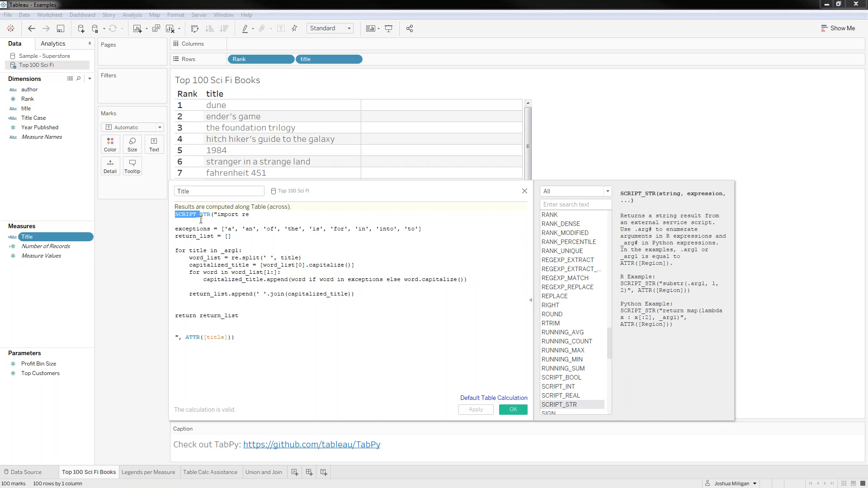
{"action": "left_click", "coordinate": [200, 216]}
{"action": "left_click_drag", "start_coordinate": [202, 216], "coordinate": [212, 216]}
{"action": "left_click", "coordinate": [203, 215]}
{"action": "left_click", "coordinate": [215, 214]}
{"action": "left_click_drag", "start_coordinate": [214, 214], "coordinate": [182, 336]}
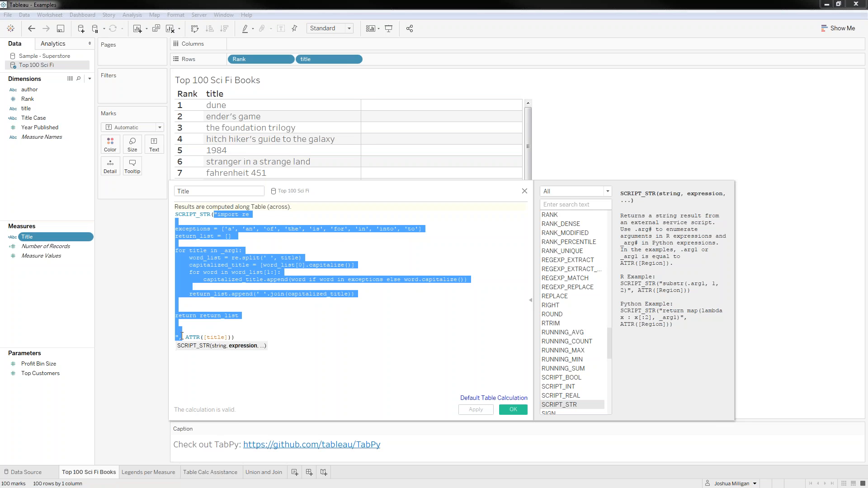
{"action": "left_click", "coordinate": [196, 316]}
{"action": "left_click_drag", "start_coordinate": [186, 338], "coordinate": [232, 338]}
{"action": "left_click", "coordinate": [234, 338]}
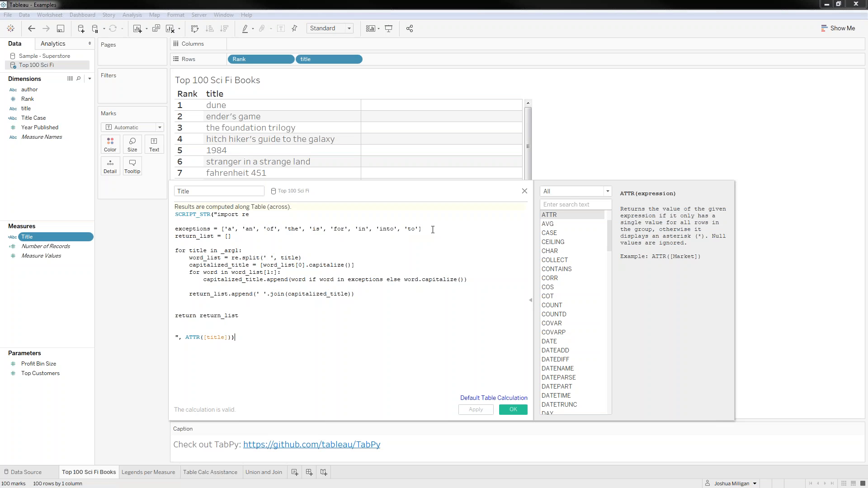
- Examine the return_list initialisation and the word loop in the Title calculation's Python script
{"action": "left_click", "coordinate": [256, 237]}
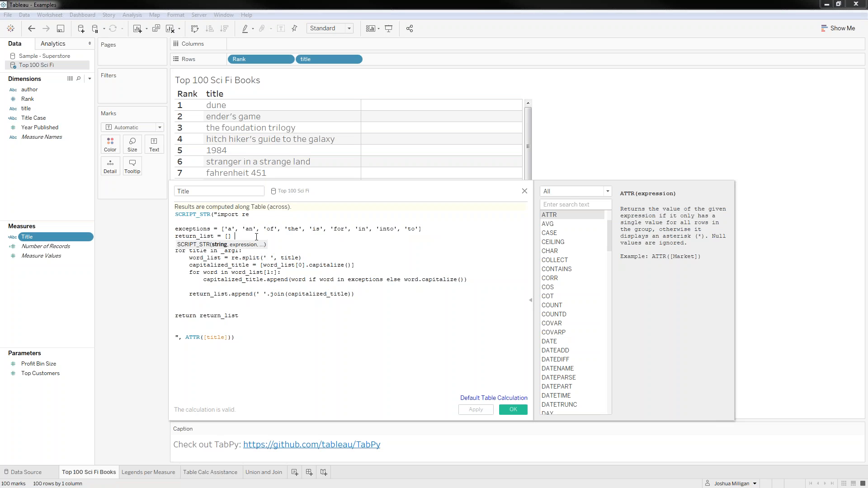
{"action": "key", "text": "shift+Left"}
{"action": "key", "text": "shift+Left"}
{"action": "key", "text": "shift+Left"}
{"action": "key", "text": "shift+Left"}
{"action": "key", "text": "shift+Left"}
{"action": "key", "text": "shift+Left"}
{"action": "key", "text": "shift+Left"}
{"action": "key", "text": "shift+Left"}
{"action": "key", "text": "shift+Left"}
{"action": "key", "text": "shift+Left"}
{"action": "key", "text": "shift+Left"}
{"action": "key", "text": "shift+Left"}
{"action": "key", "text": "shift+Left"}
{"action": "key", "text": "shift+Left"}
{"action": "key", "text": "shift+Left"}
{"action": "key", "text": "shift+Left"}
{"action": "key", "text": "shift+Left"}
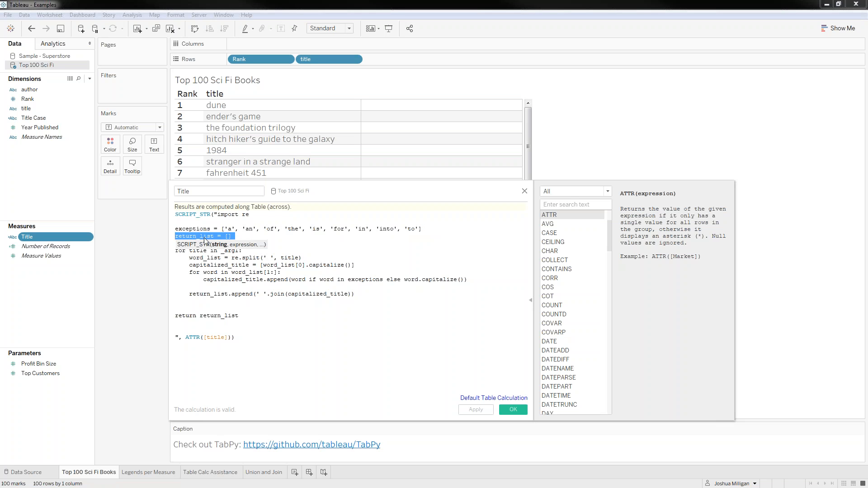
{"action": "left_click", "coordinate": [249, 237]}
{"action": "left_click", "coordinate": [300, 279]}
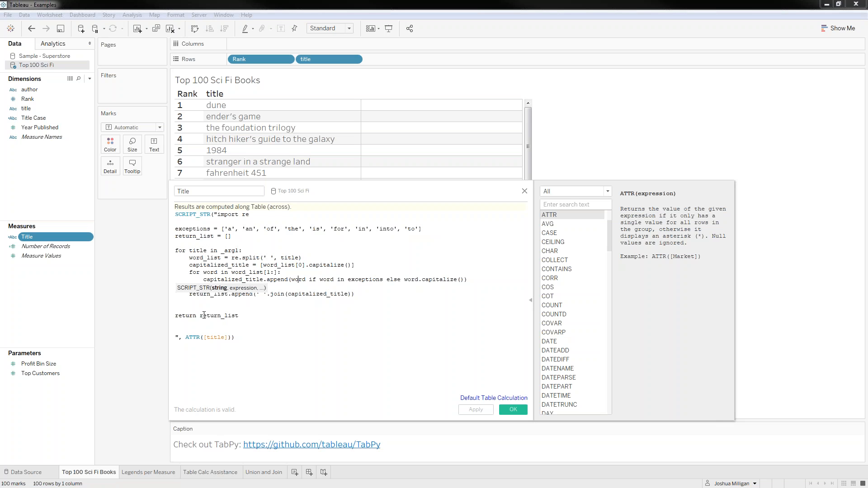
- Trace how _arg1 receives ATTR([title]) and how the script capitalizes, appends and returns the titles
{"action": "left_click_drag", "start_coordinate": [221, 250], "coordinate": [238, 251]}
{"action": "left_click_drag", "start_coordinate": [187, 339], "coordinate": [229, 336]}
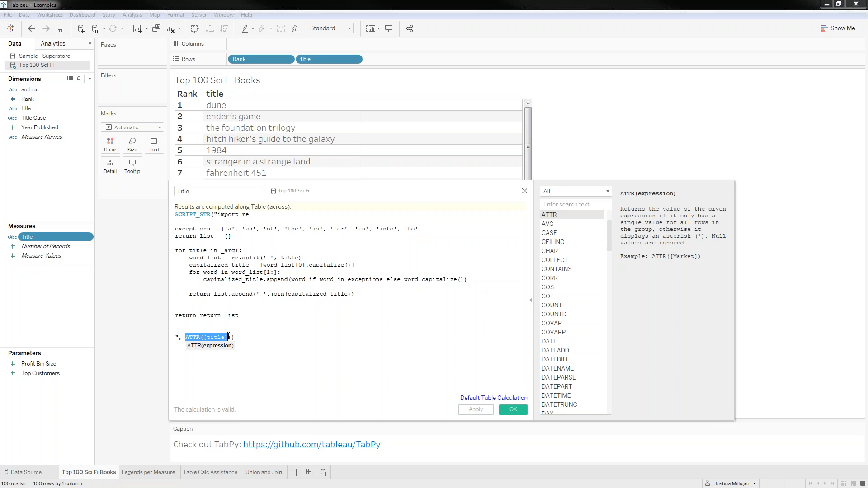
{"action": "left_click_drag", "start_coordinate": [379, 192], "coordinate": [456, 216]}
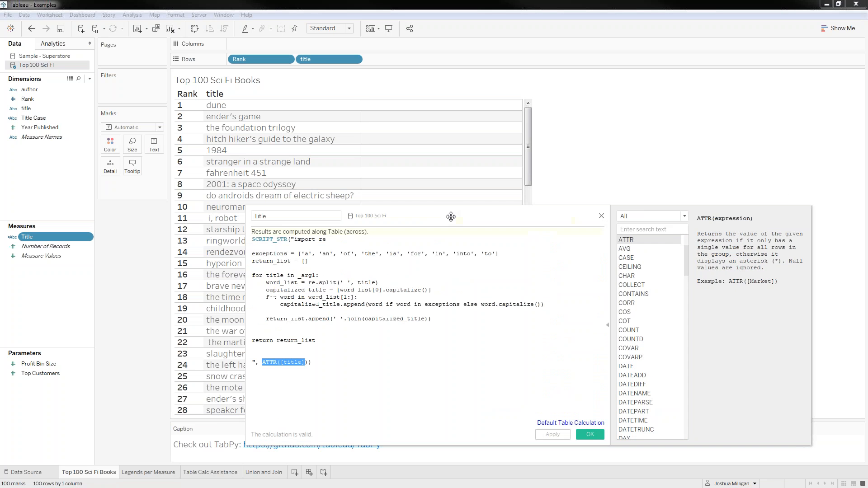
{"action": "left_click", "coordinate": [404, 381]}
{"action": "left_click", "coordinate": [337, 106]}
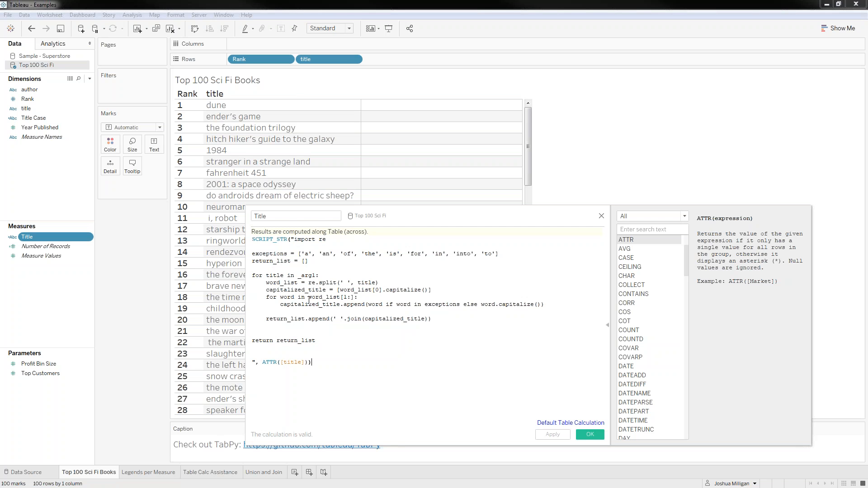
{"action": "left_click_drag", "start_coordinate": [281, 304], "coordinate": [322, 305]}
{"action": "left_click", "coordinate": [364, 305]}
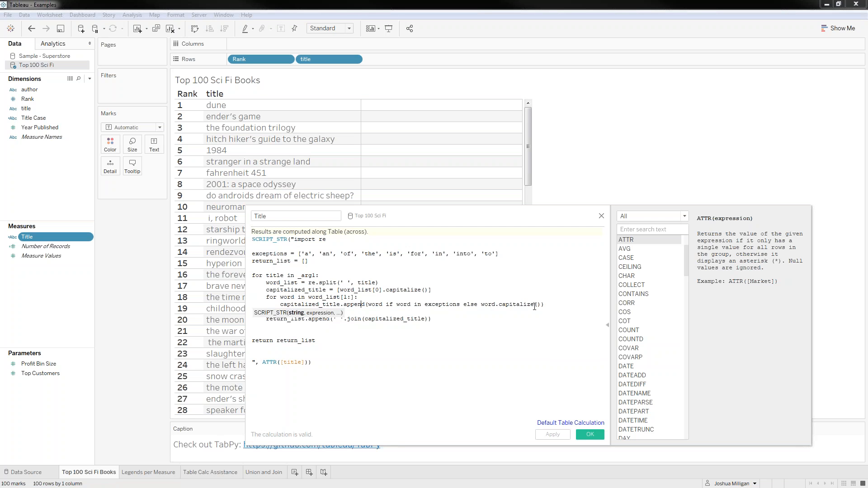
{"action": "left_click", "coordinate": [385, 318]}
{"action": "left_click", "coordinate": [292, 318]}
{"action": "left_click_drag", "start_coordinate": [337, 340], "coordinate": [247, 341]}
{"action": "left_click", "coordinate": [385, 336]}
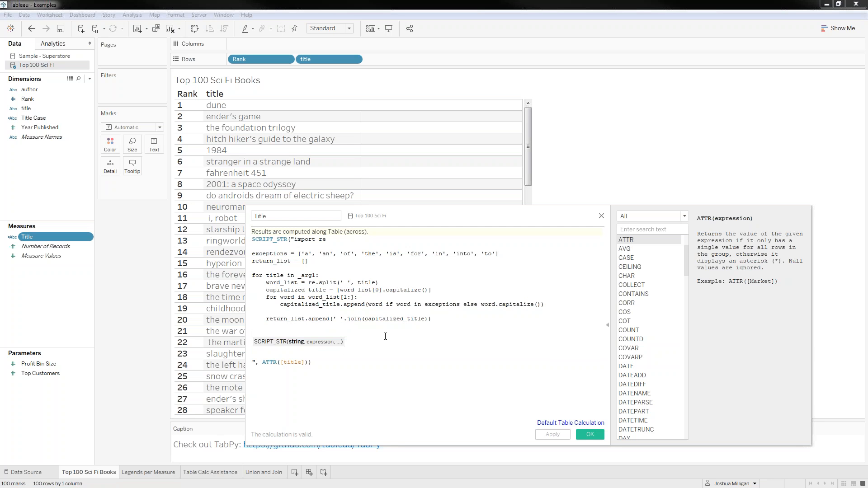
- Add the Title measure to the rows after title and move the calculation editor lower to uncover the book list
{"action": "left_click_drag", "start_coordinate": [52, 236], "coordinate": [414, 63]}
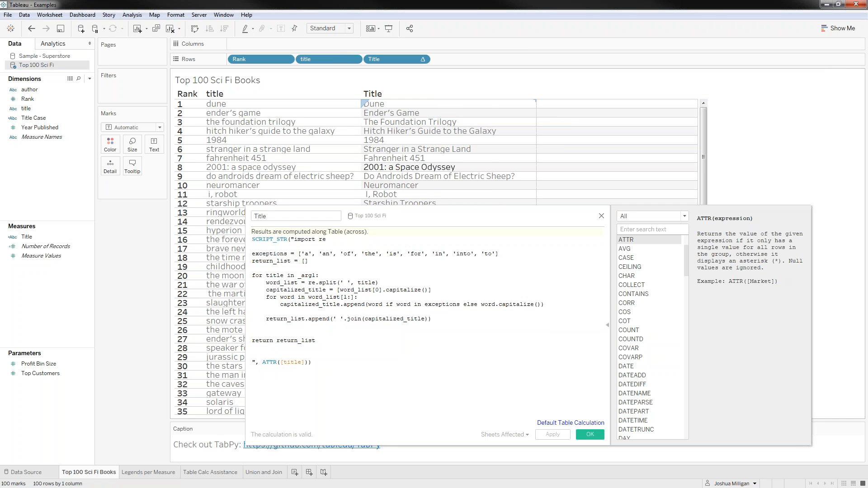
{"action": "left_click_drag", "start_coordinate": [473, 215], "coordinate": [462, 275]}
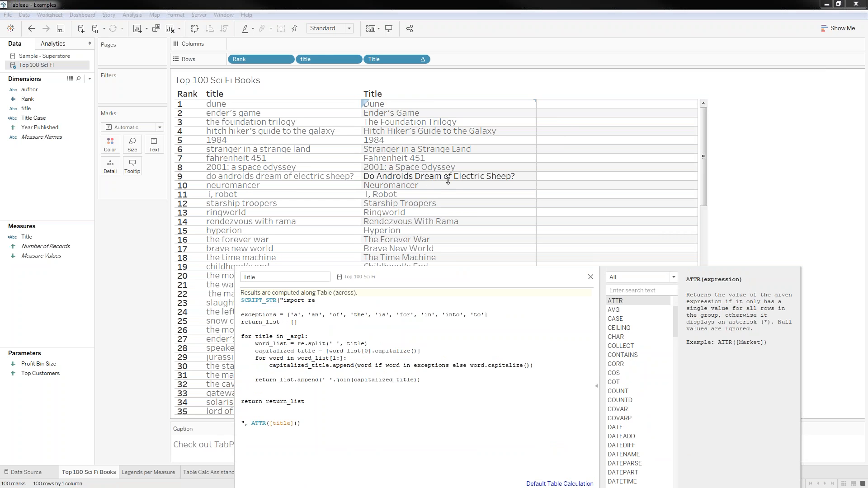
{"action": "mouse_move", "coordinate": [447, 180]}
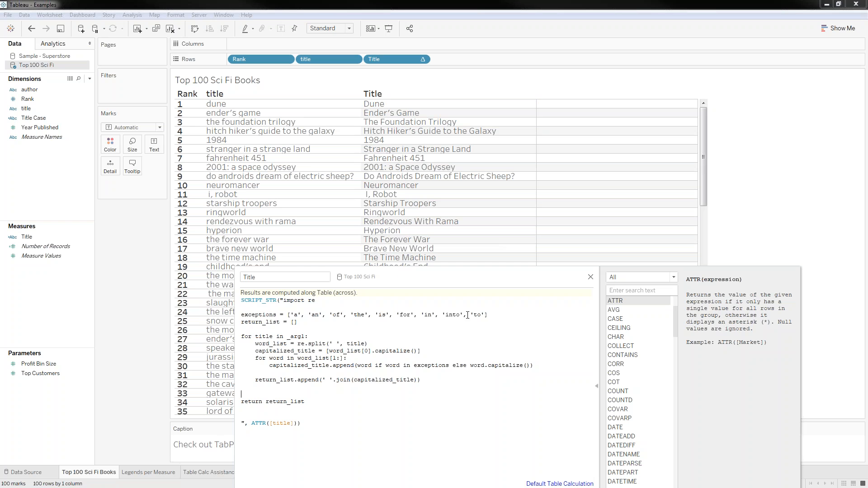
- Add 'with' to the exceptions list in the Title calculation's script and apply the change
{"action": "left_click", "coordinate": [482, 315]}
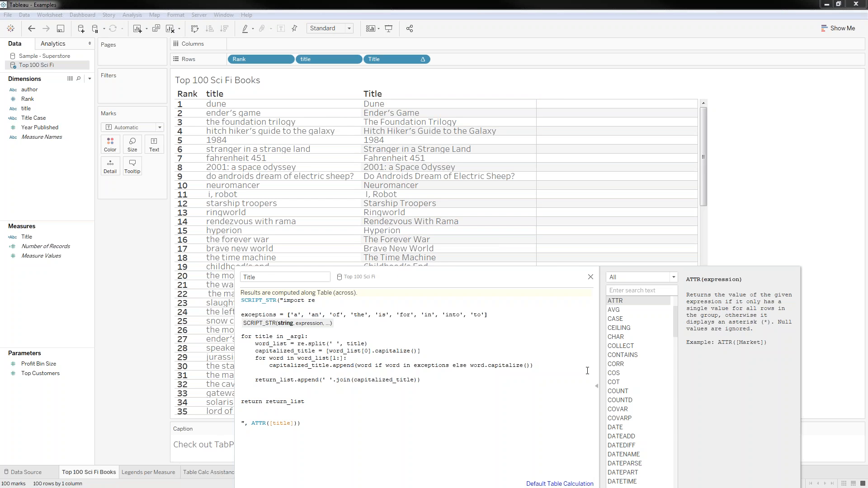
{"action": "type", "text": ", ['"}
{"action": "type", "text": "with'"}
{"action": "left_click_drag", "start_coordinate": [522, 272], "coordinate": [594, 240]}
{"action": "left_click", "coordinate": [612, 464]}
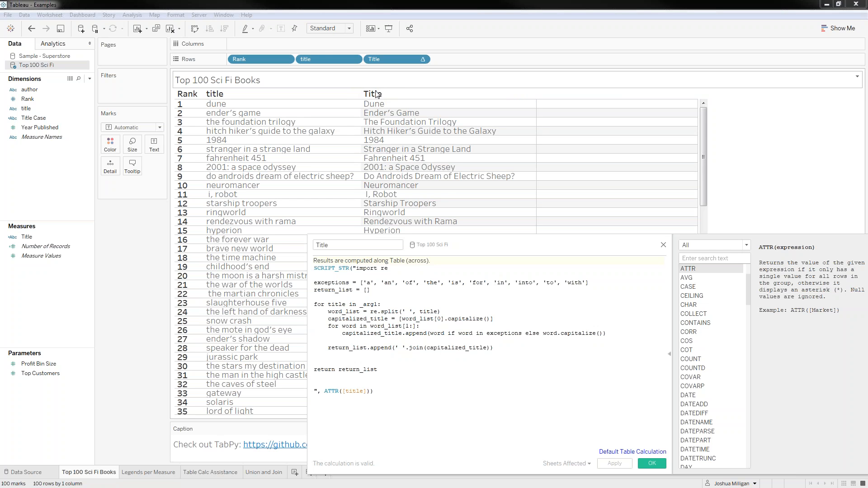
- Review the ATTR([title]) argument and the Compute Using options of Title in the rows, keeping Table (down)
{"action": "left_click_drag", "start_coordinate": [324, 392], "coordinate": [369, 390]}
{"action": "left_click", "coordinate": [374, 383]}
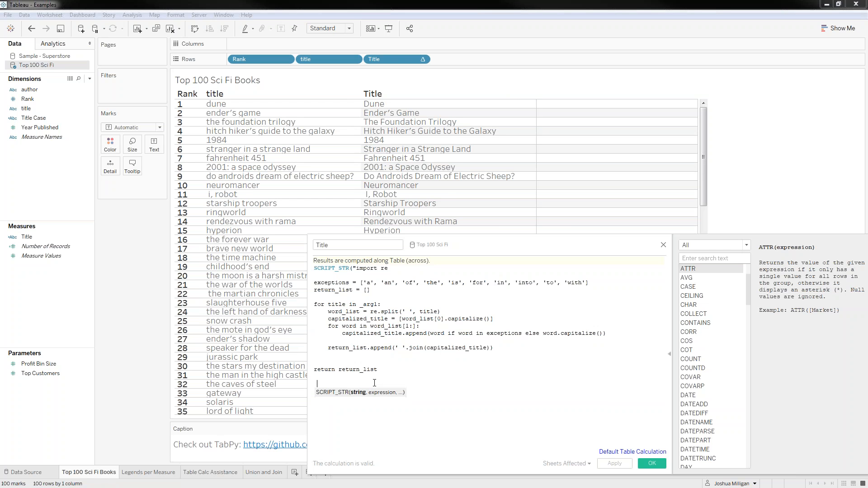
{"action": "left_click", "coordinate": [423, 61]}
{"action": "mouse_move", "coordinate": [421, 179]}
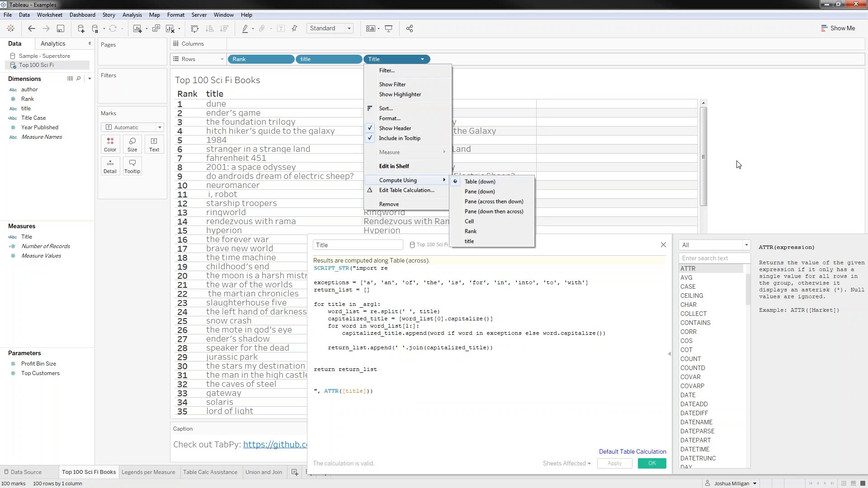
{"action": "left_click", "coordinate": [488, 183]}
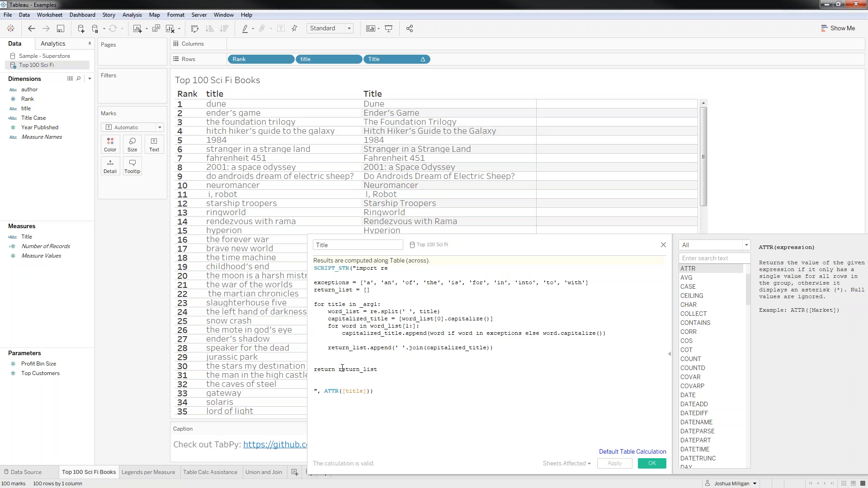
- Insert str(len(_arg1)) + ' | ' + before ' '.join(capitalized_title) in the return_list.append call and apply the calculation
{"action": "left_click", "coordinate": [393, 346]}
{"action": "type", "text": "("}
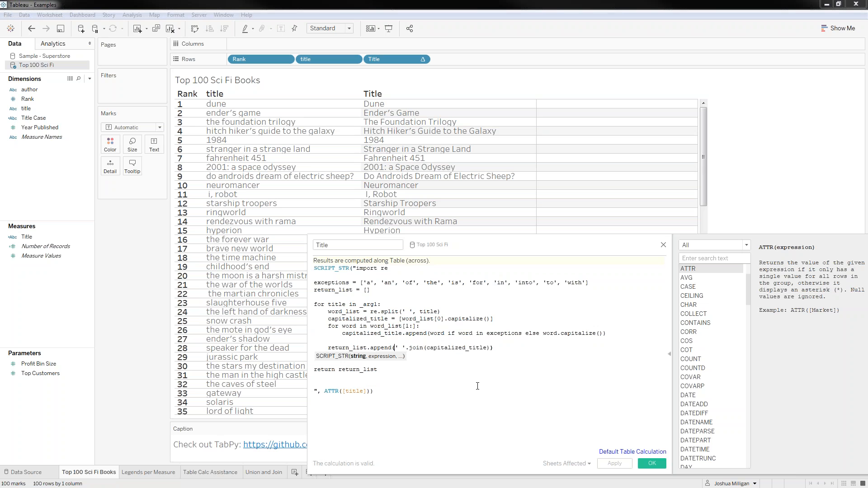
{"action": "type", "text": "str(len"}
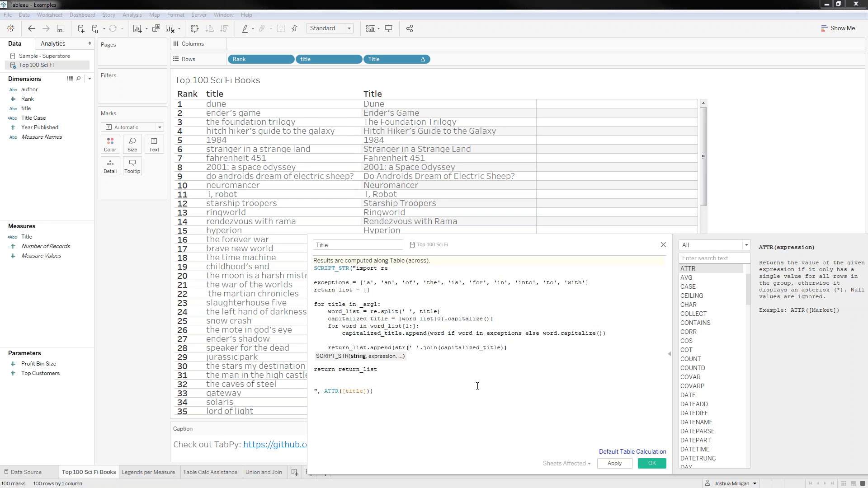
{"action": "type", "text": "(_arg1"}
{"action": "type", "text": ")"}
{"action": "type", "text": ") + '"}
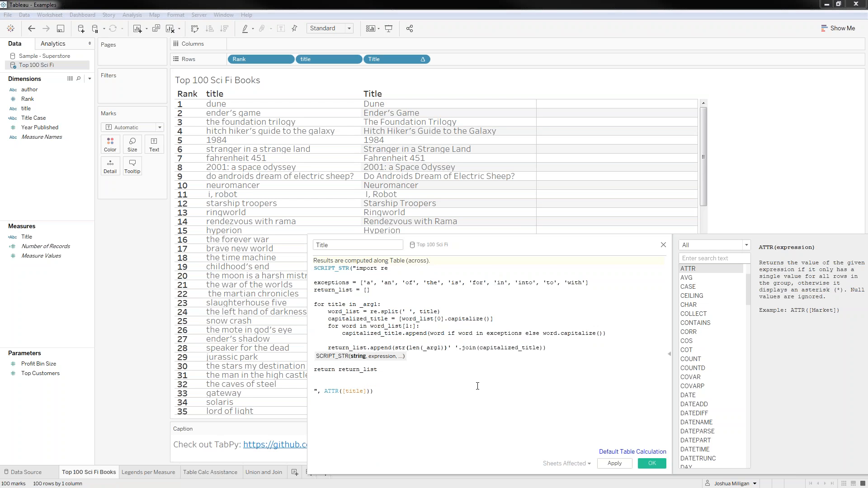
{"action": "type", "text": " | ' +"}
{"action": "left_click", "coordinate": [614, 466]}
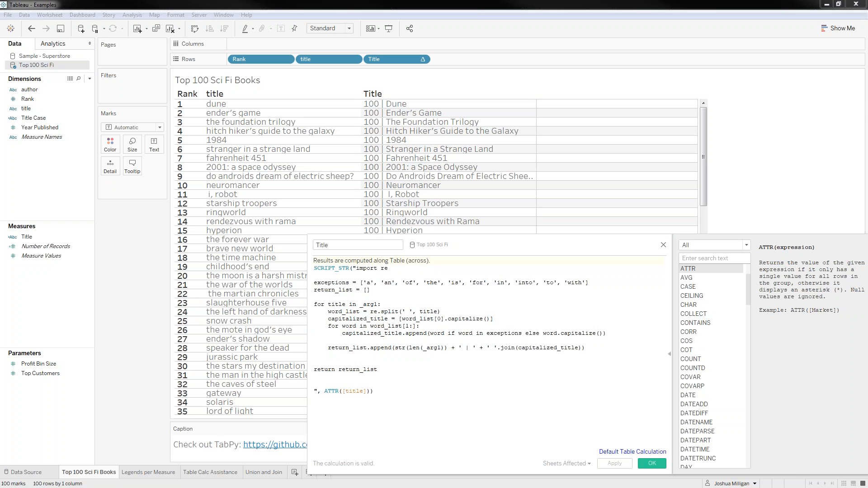
- Set the Title table calculation in the rows to compute using title and close the calculation editor
{"action": "left_click", "coordinate": [430, 347]}
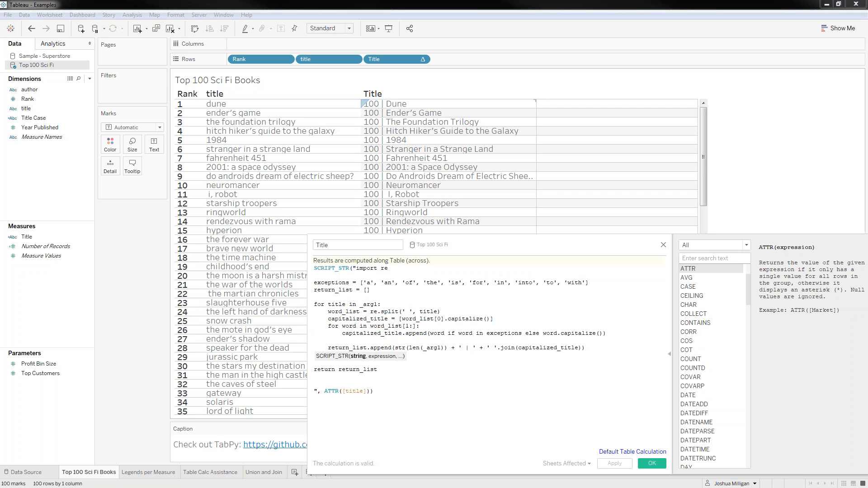
{"action": "left_click", "coordinate": [422, 60]}
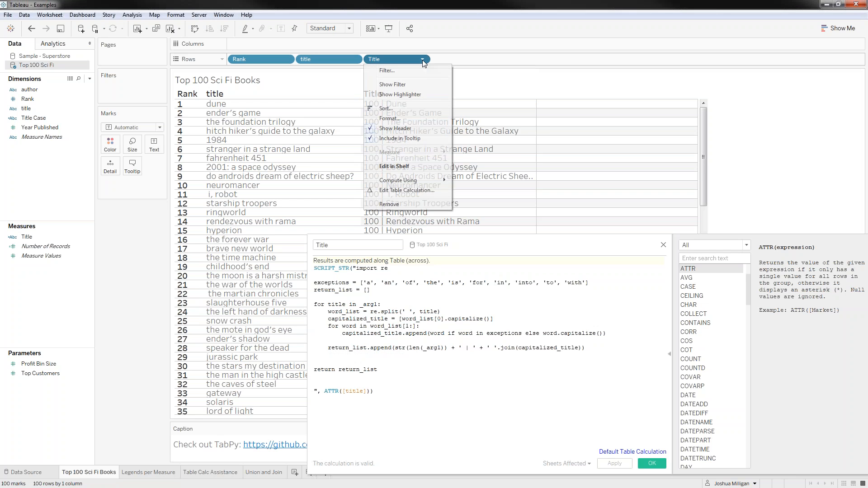
{"action": "mouse_move", "coordinate": [415, 182]}
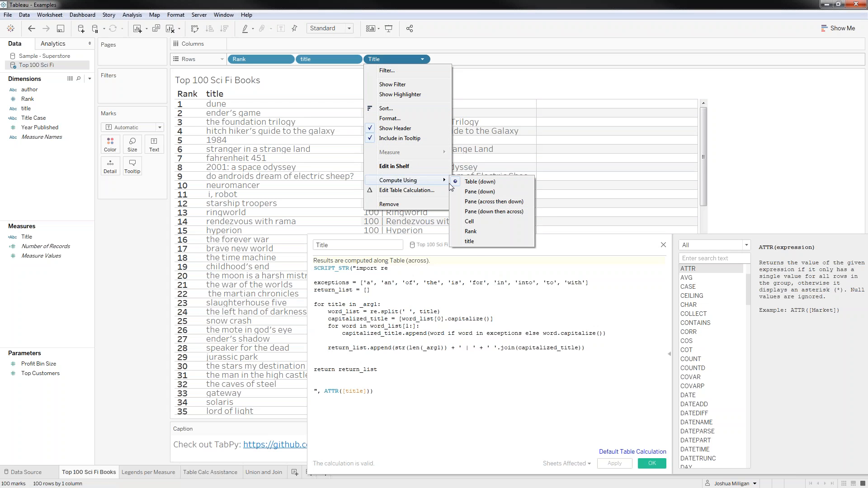
{"action": "left_click", "coordinate": [471, 241]}
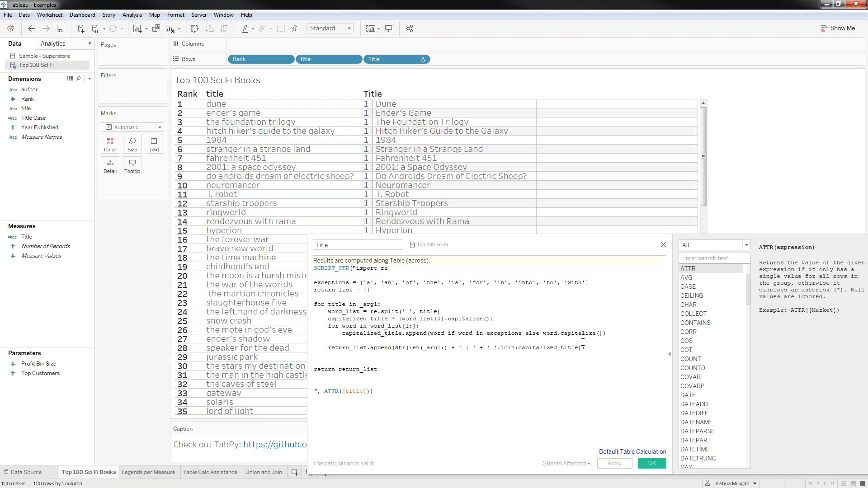
{"action": "left_click", "coordinate": [663, 245]}
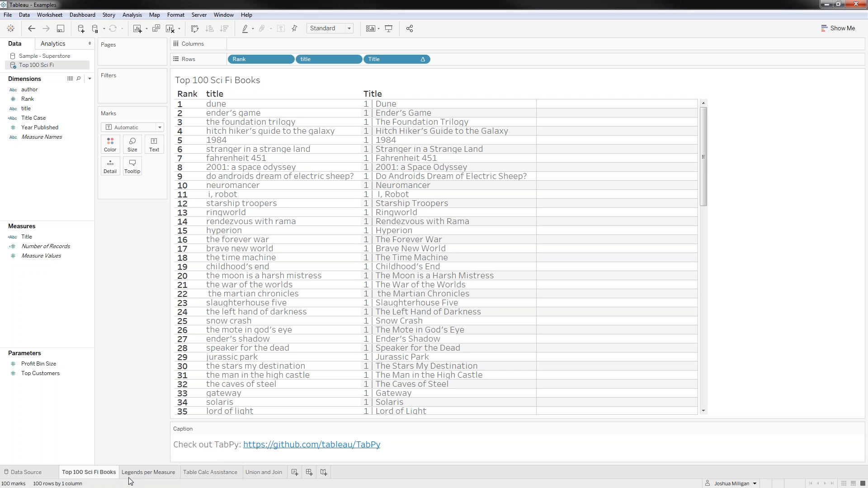
- Open the Legends per Measure sheet and switch to the Sample - Superstore data source
{"action": "mouse_move", "coordinate": [130, 480]}
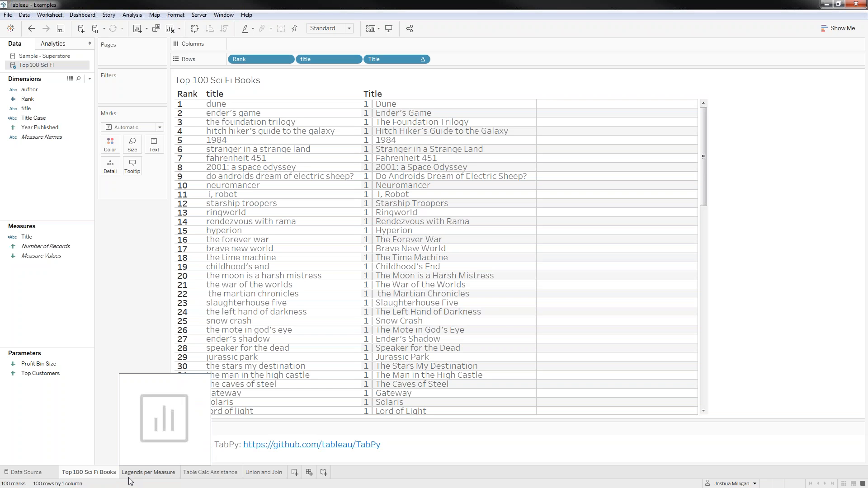
{"action": "left_click", "coordinate": [130, 479]}
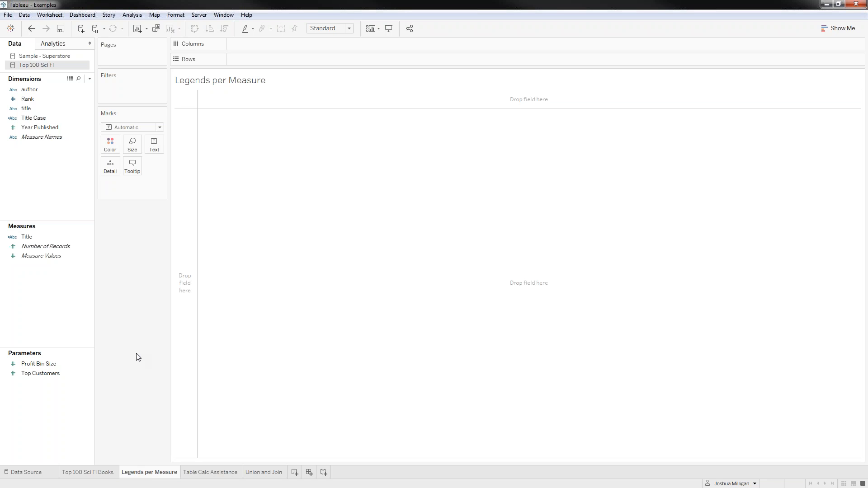
{"action": "left_click", "coordinate": [33, 56]}
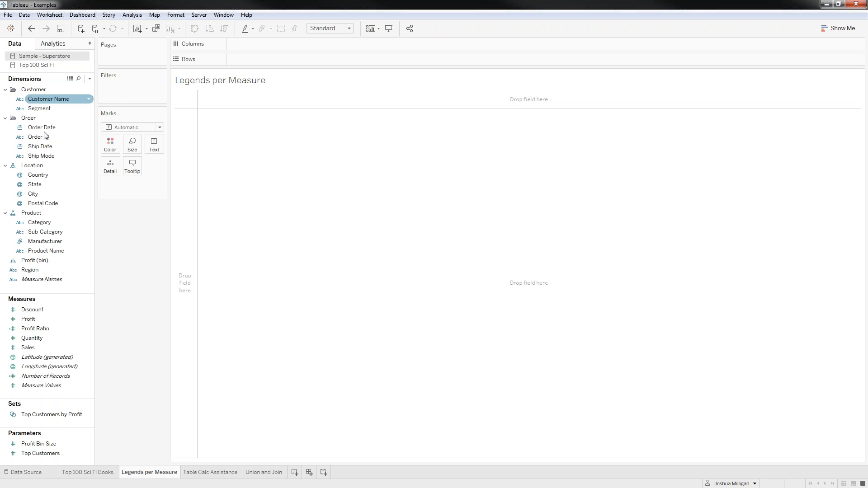
- Add Category and Sub-Category to the rows and widen the Sub-Category column to show its full header
{"action": "left_click", "coordinate": [47, 147]}
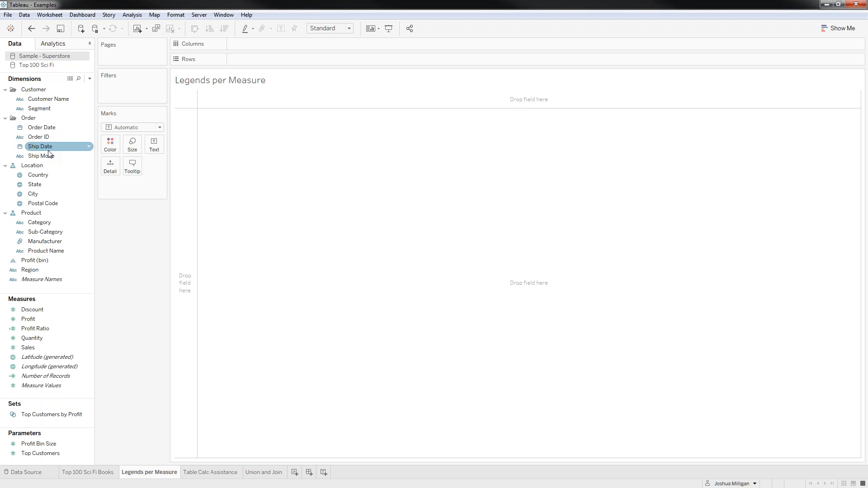
{"action": "key", "text": "Down"}
{"action": "key", "text": "Down"}
{"action": "key", "text": "Down"}
{"action": "key", "text": "Down"}
{"action": "key", "text": "Down"}
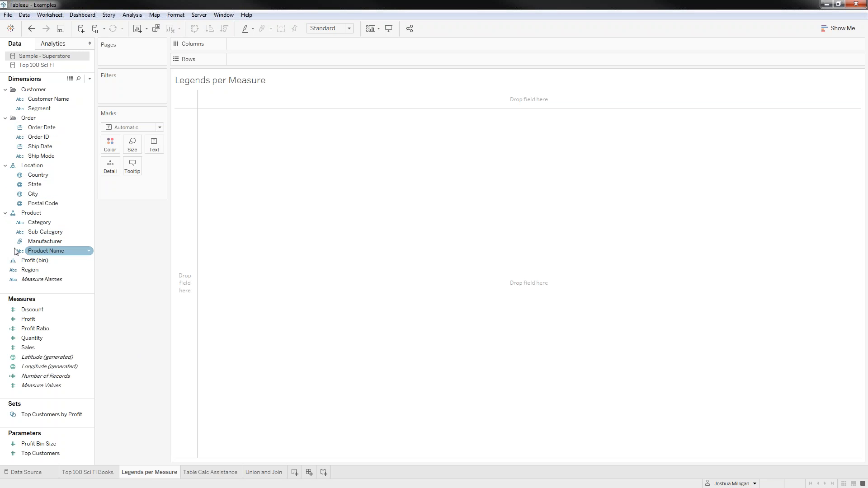
{"action": "mouse_move", "coordinate": [32, 223]}
{"action": "left_mouse_down"}
{"action": "mouse_move", "coordinate": [235, 59]}
{"action": "mouse_move", "coordinate": [41, 234]}
{"action": "left_mouse_up"}
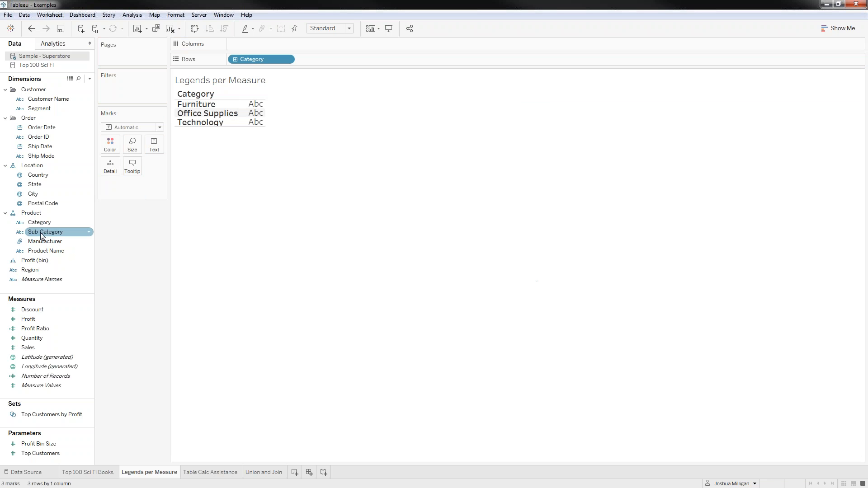
{"action": "left_click_drag", "start_coordinate": [41, 235], "coordinate": [340, 57]}
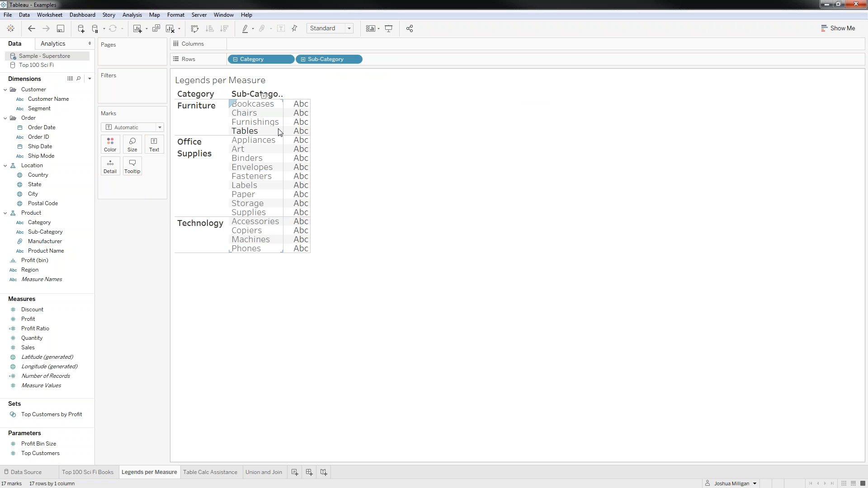
{"action": "left_click_drag", "start_coordinate": [282, 127], "coordinate": [300, 127]}
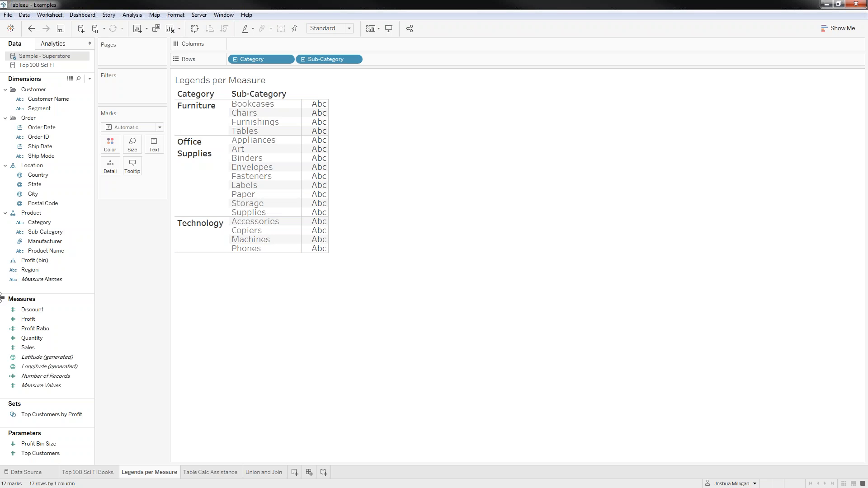
- Add Sales, Profit, Discount and Quantity as measure columns of the table, with Profit before Sales
{"action": "left_click", "coordinate": [35, 349]}
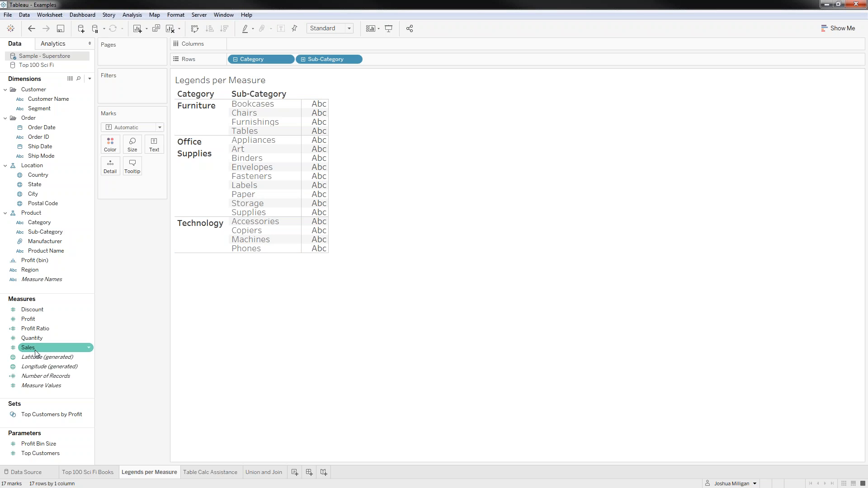
{"action": "left_click_drag", "start_coordinate": [35, 350], "coordinate": [319, 189]}
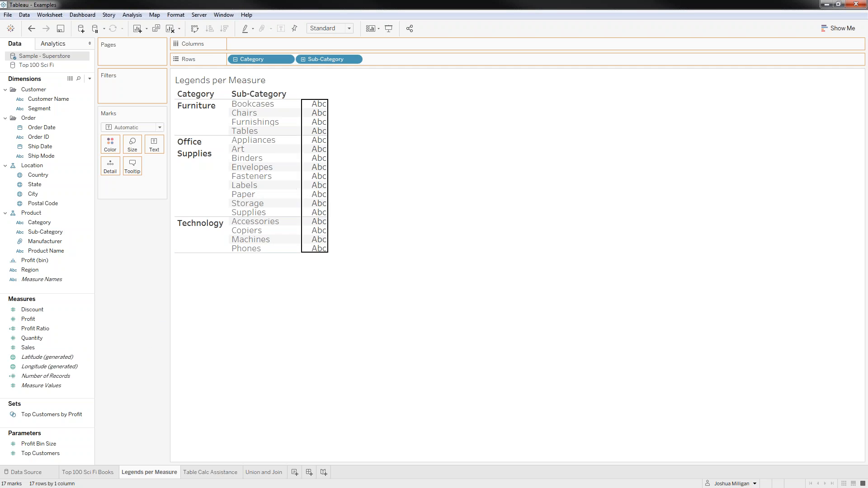
{"action": "left_click", "coordinate": [34, 318]}
{"action": "left_click_drag", "start_coordinate": [33, 319], "coordinate": [326, 209]}
{"action": "left_click", "coordinate": [40, 314]}
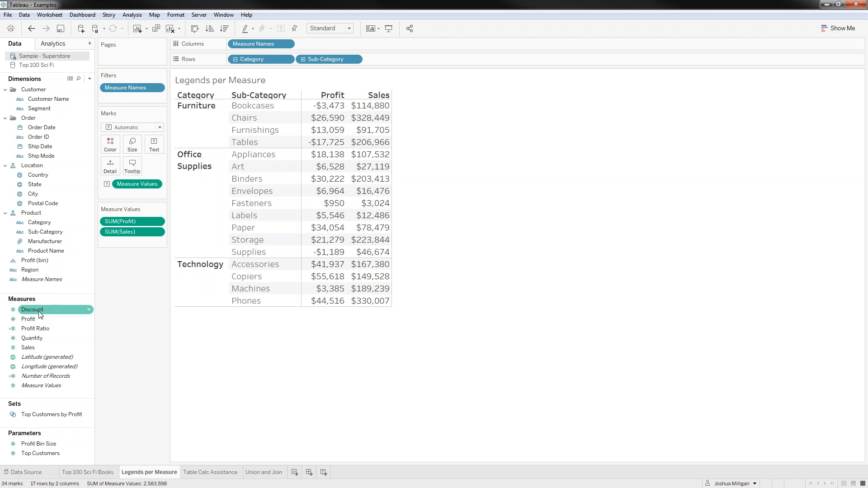
{"action": "left_click_drag", "start_coordinate": [40, 314], "coordinate": [136, 243]}
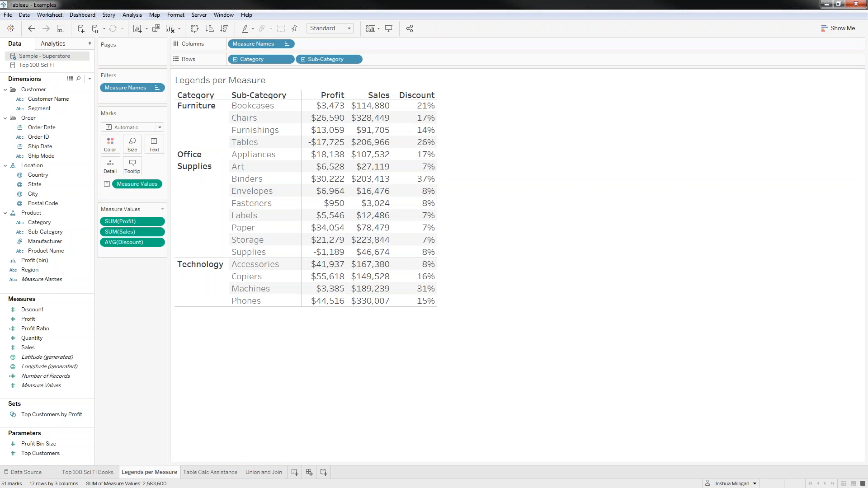
{"action": "left_click", "coordinate": [31, 339]}
{"action": "left_click_drag", "start_coordinate": [32, 338], "coordinate": [139, 270]}
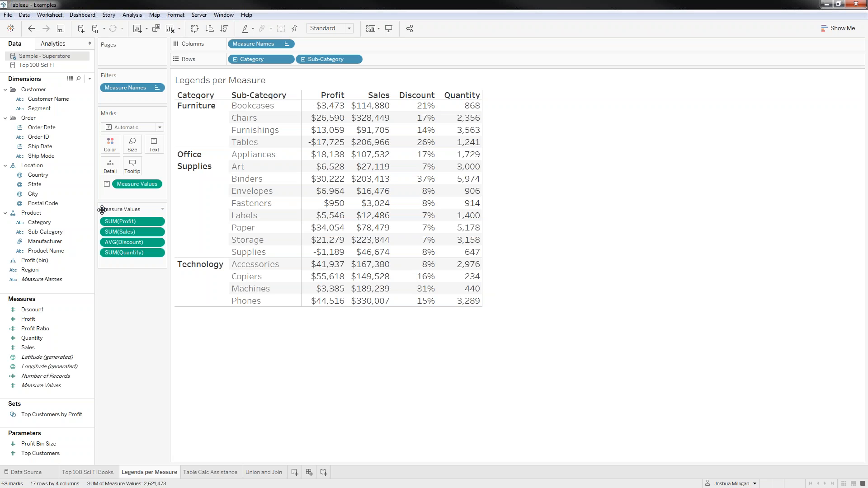
- Color the table by a second copy of Measure Values and change the mark type to Square
{"action": "mouse_move", "coordinate": [372, 220]}
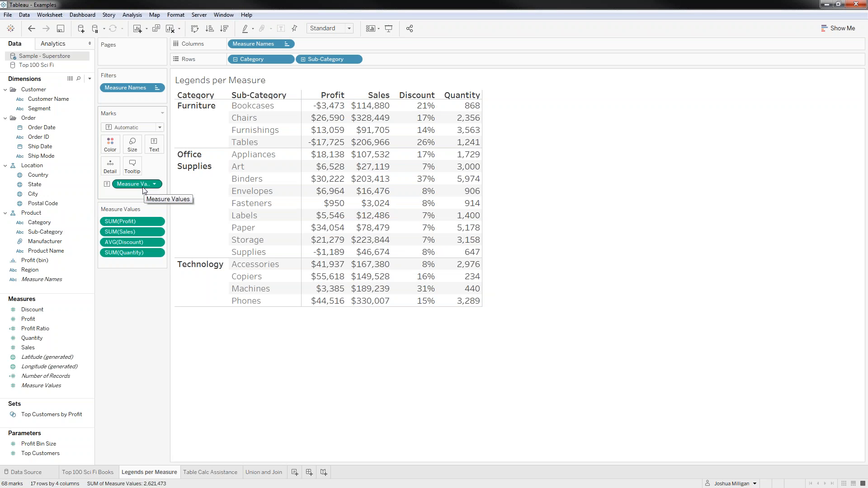
{"action": "left_click_drag", "start_coordinate": [142, 189], "coordinate": [113, 146]}
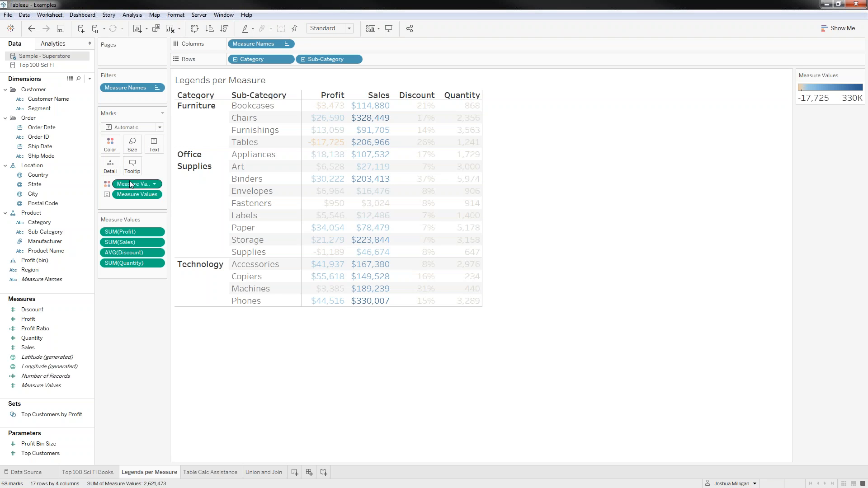
{"action": "left_click", "coordinate": [142, 129]}
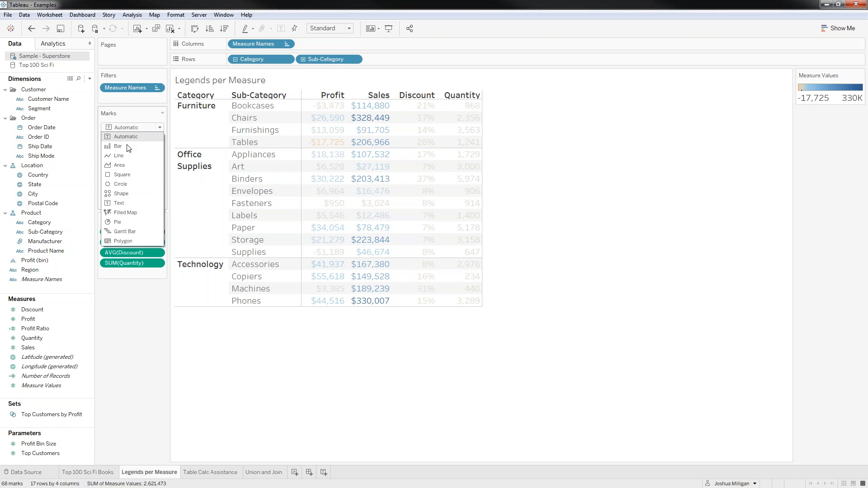
{"action": "left_click", "coordinate": [147, 177]}
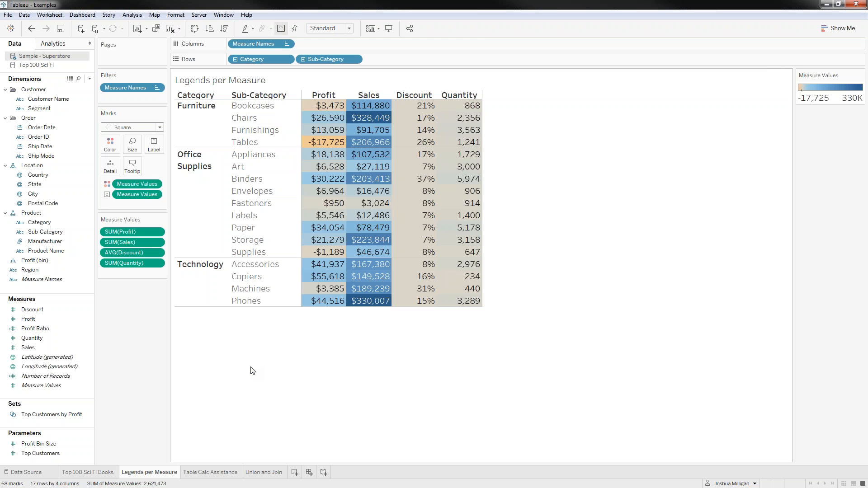
- Make the Measure Values color encoding use separate legends for each measure
{"action": "mouse_move", "coordinate": [377, 308]}
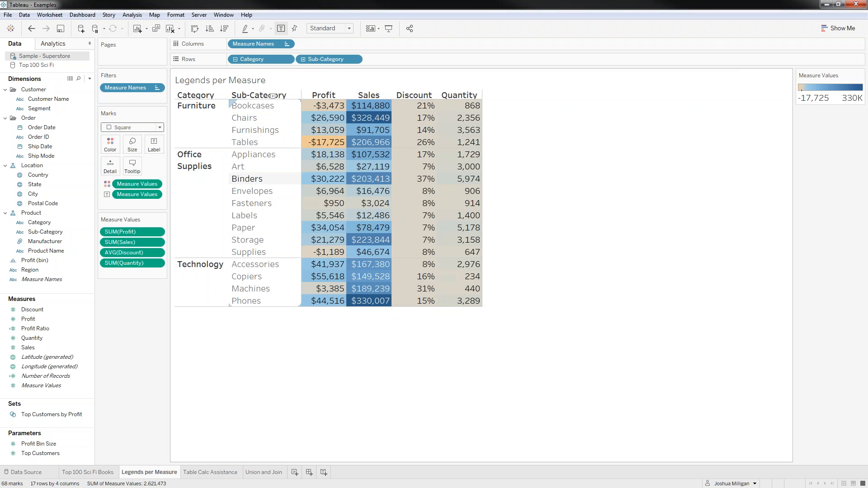
{"action": "mouse_move", "coordinate": [337, 146]}
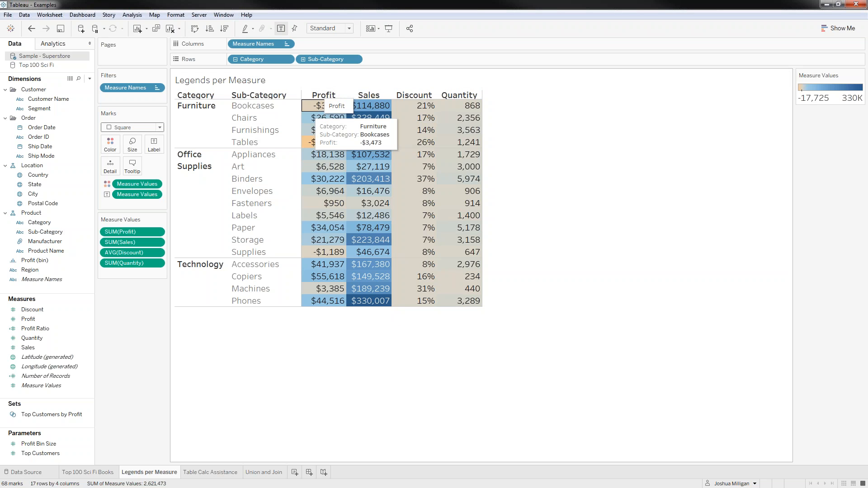
{"action": "mouse_move", "coordinate": [467, 138]}
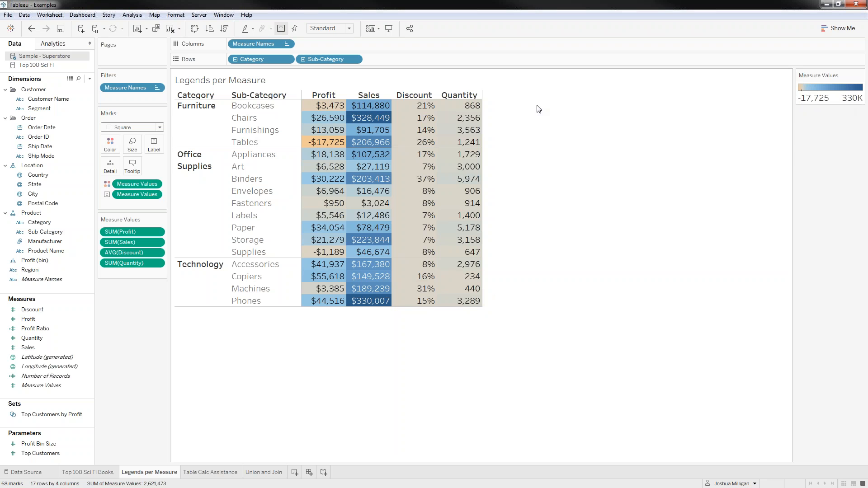
{"action": "mouse_move", "coordinate": [427, 107]}
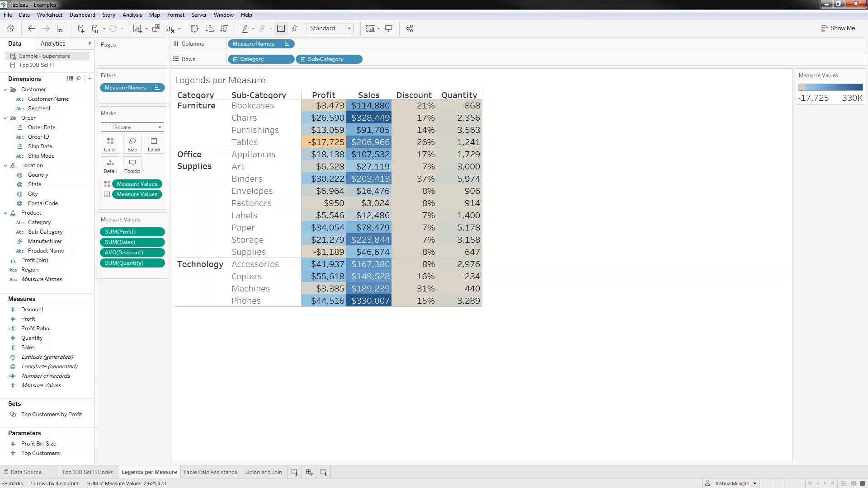
{"action": "left_click", "coordinate": [156, 185]}
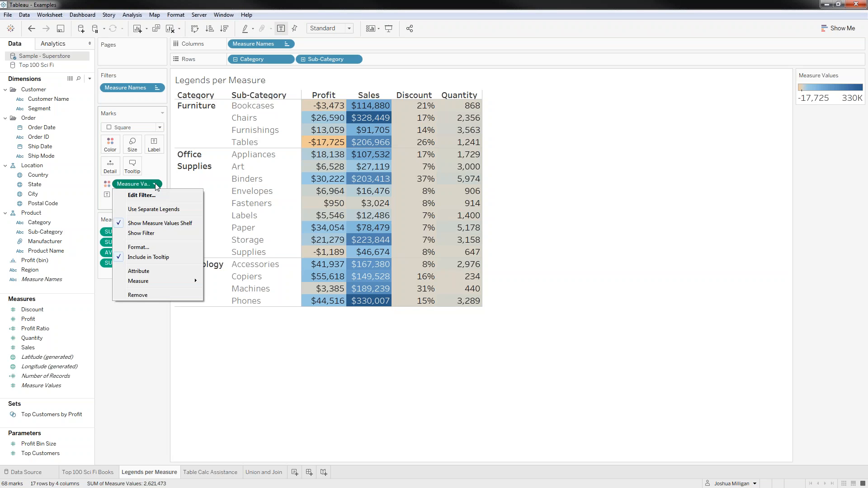
{"action": "left_click", "coordinate": [154, 209]}
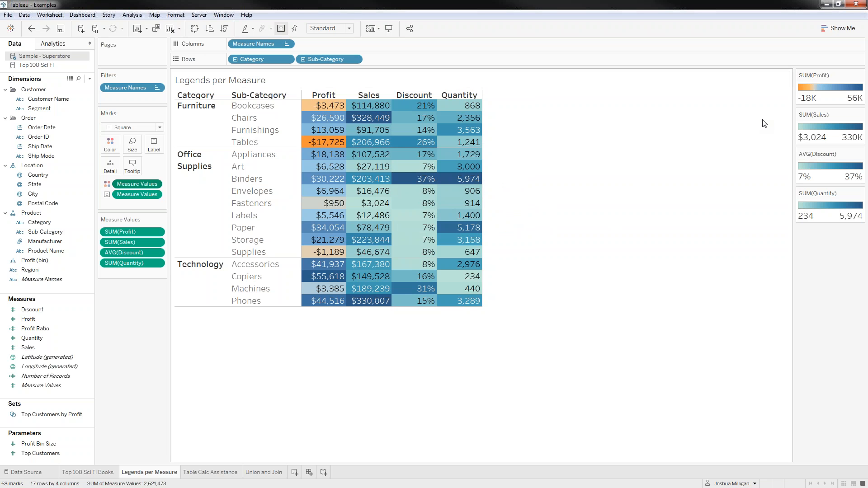
- Set the color palette of the Profit legend to Gray Warm
{"action": "double_click", "coordinate": [833, 91]}
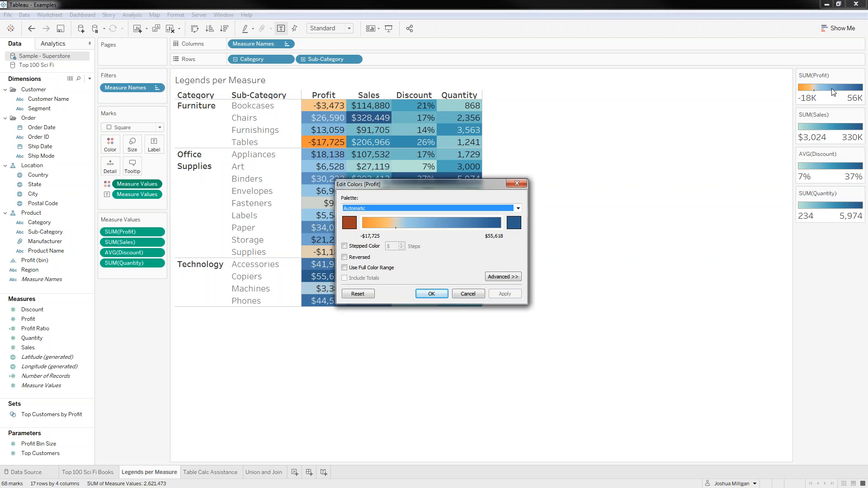
{"action": "left_click", "coordinate": [518, 208]}
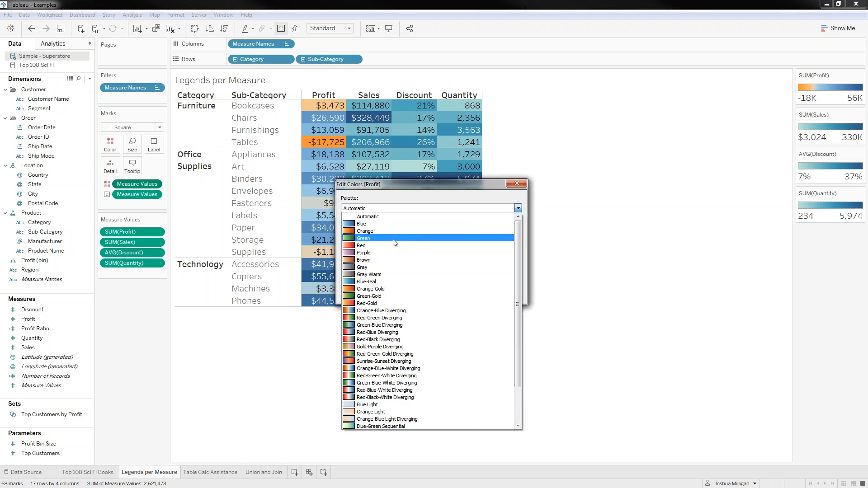
{"action": "left_click", "coordinate": [382, 275]}
{"action": "left_click", "coordinate": [518, 294]}
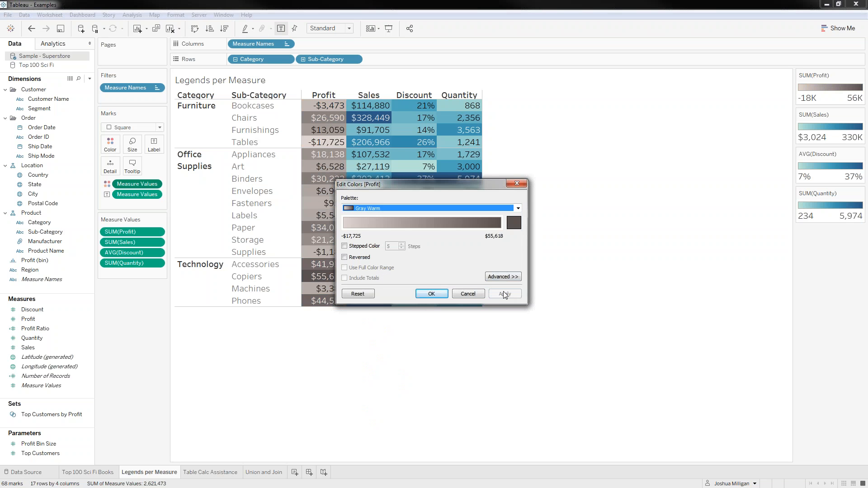
{"action": "left_click", "coordinate": [432, 294]}
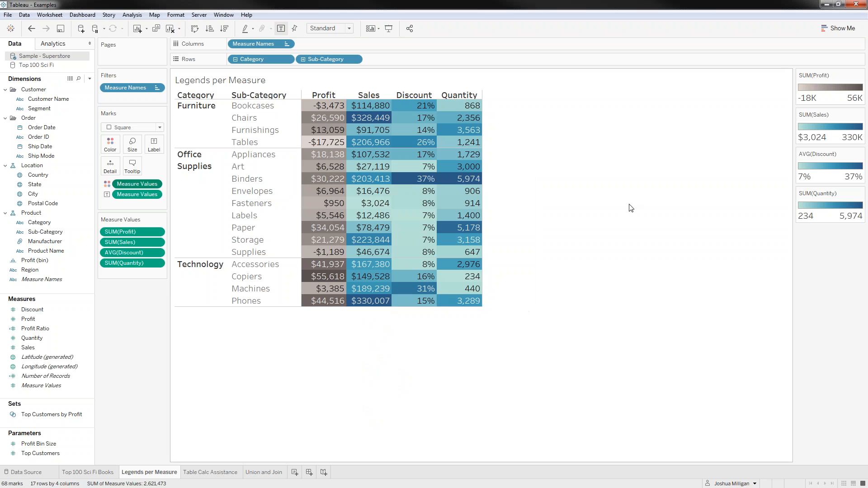
- Set the color palette of the Sales legend to Green
{"action": "double_click", "coordinate": [815, 132]}
{"action": "left_click", "coordinate": [474, 208]}
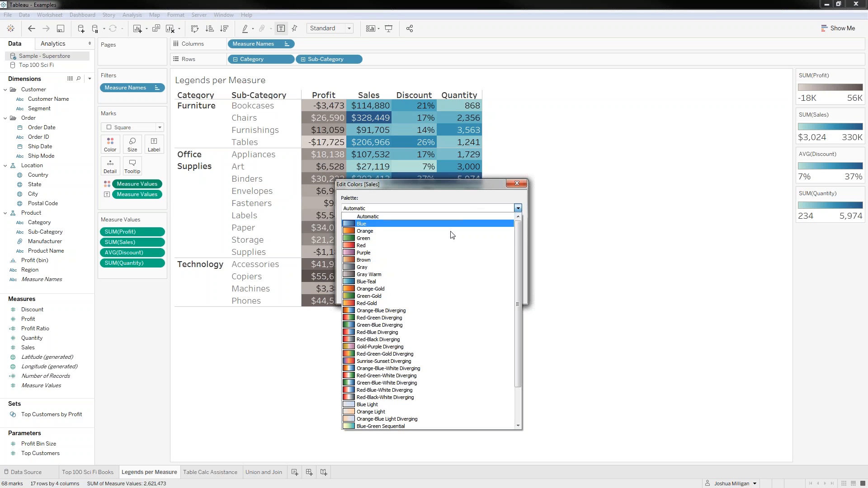
{"action": "left_click", "coordinate": [452, 242]}
{"action": "left_click", "coordinate": [432, 294]}
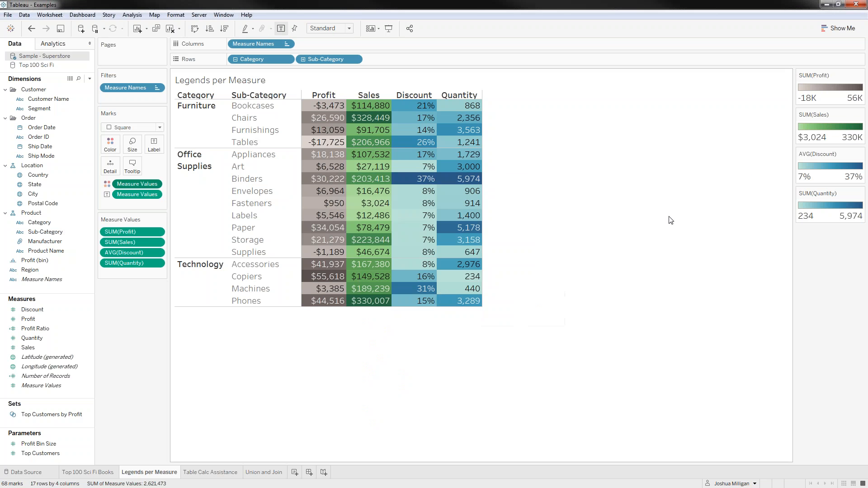
- Set the color palette of the Discount legend to Purple
{"action": "double_click", "coordinate": [812, 170]}
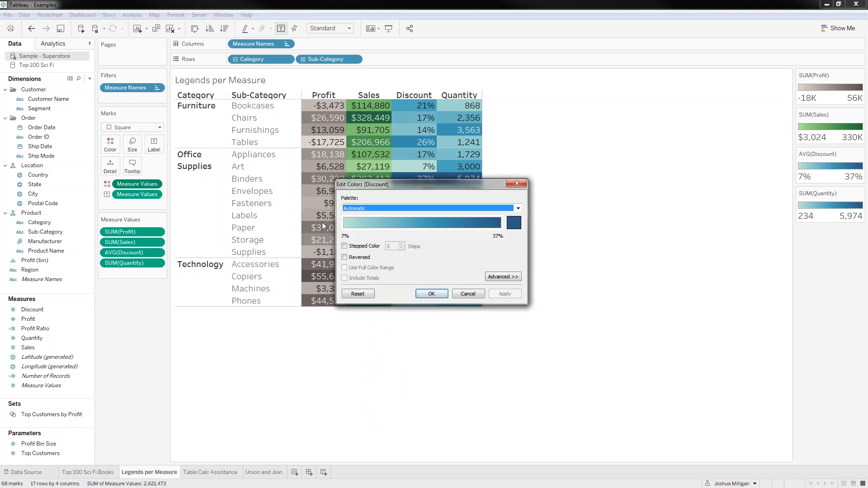
{"action": "left_click", "coordinate": [373, 207]}
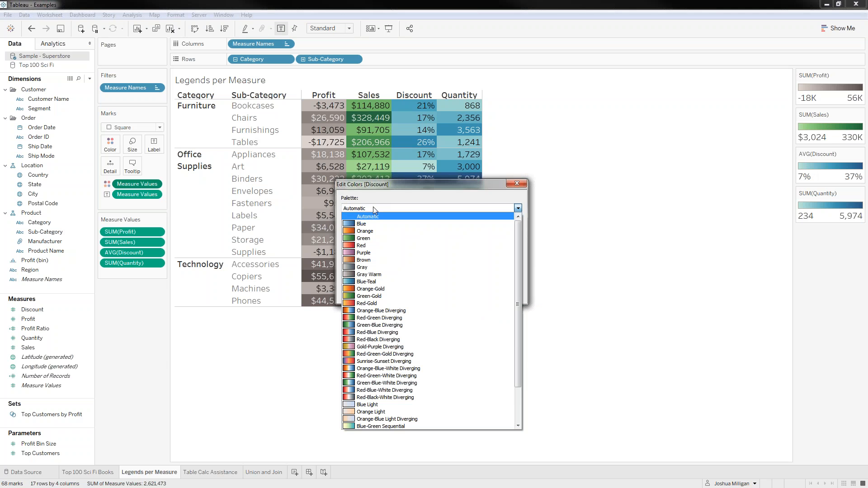
{"action": "left_click", "coordinate": [363, 252]}
{"action": "left_click", "coordinate": [438, 295]}
{"action": "right_click", "coordinate": [456, 351]}
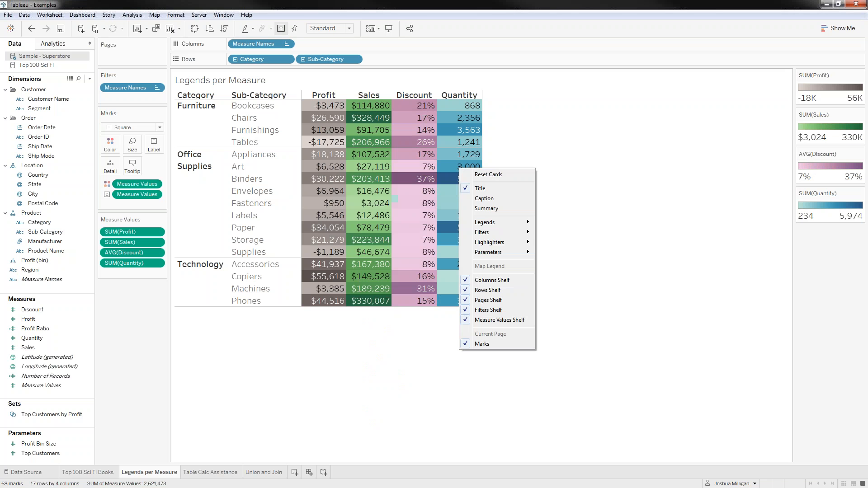
{"action": "left_click", "coordinate": [711, 259]}
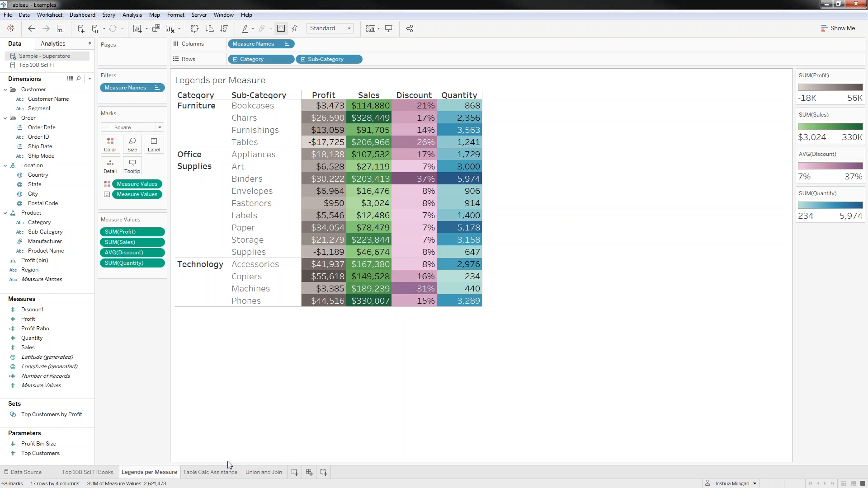
- On the Table Calc Assistance sheet, plot Profit on rows against the year of Order Date on columns
{"action": "left_click", "coordinate": [208, 474]}
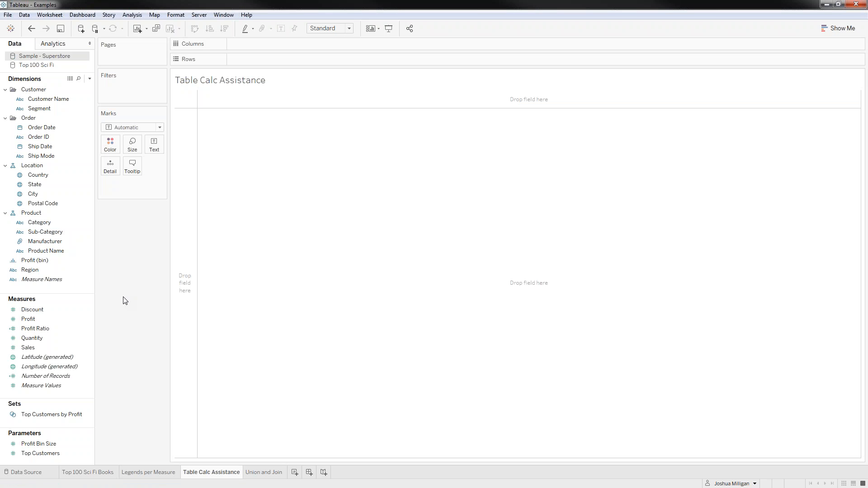
{"action": "left_click", "coordinate": [25, 320]}
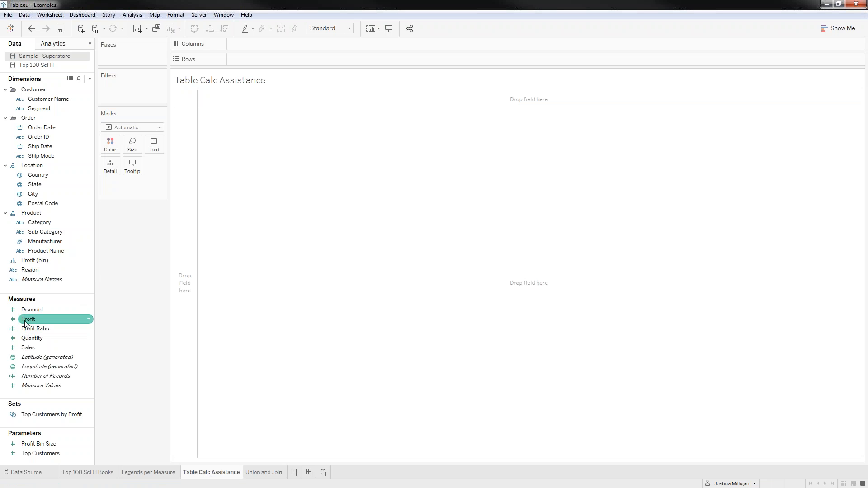
{"action": "mouse_move", "coordinate": [23, 322]}
{"action": "left_mouse_down"}
{"action": "mouse_move", "coordinate": [167, 239]}
{"action": "mouse_move", "coordinate": [185, 281]}
{"action": "left_mouse_up"}
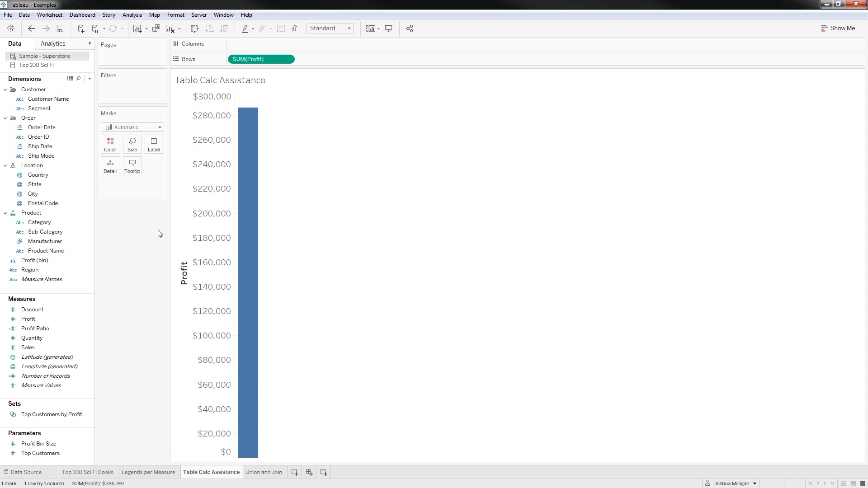
{"action": "left_click_drag", "start_coordinate": [37, 133], "coordinate": [249, 49]}
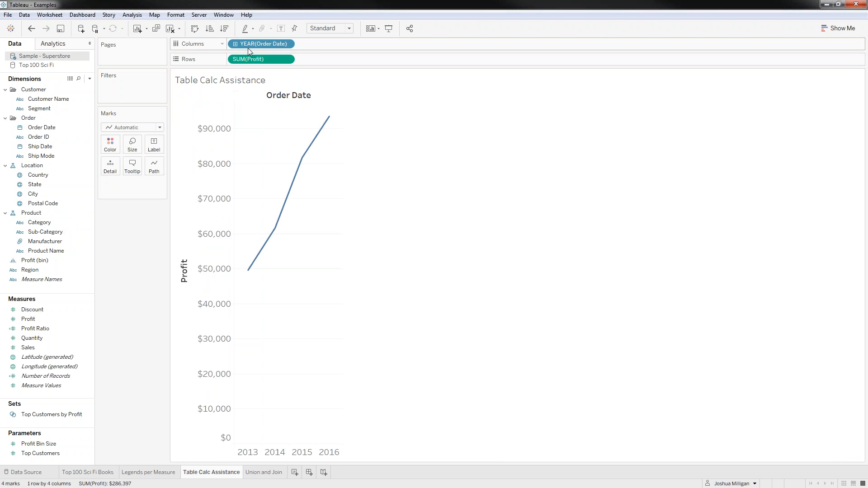
- Drill Order Date down to months and remove the quarter level from the columns
{"action": "left_click", "coordinate": [235, 44]}
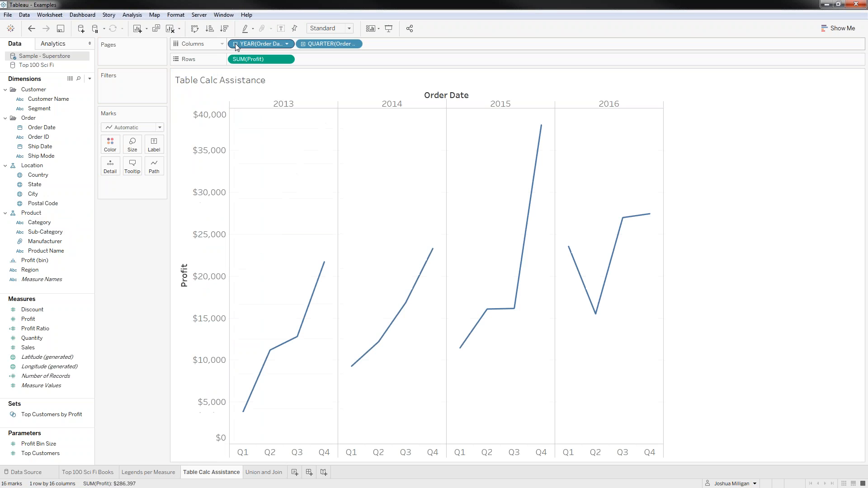
{"action": "left_click", "coordinate": [303, 45]}
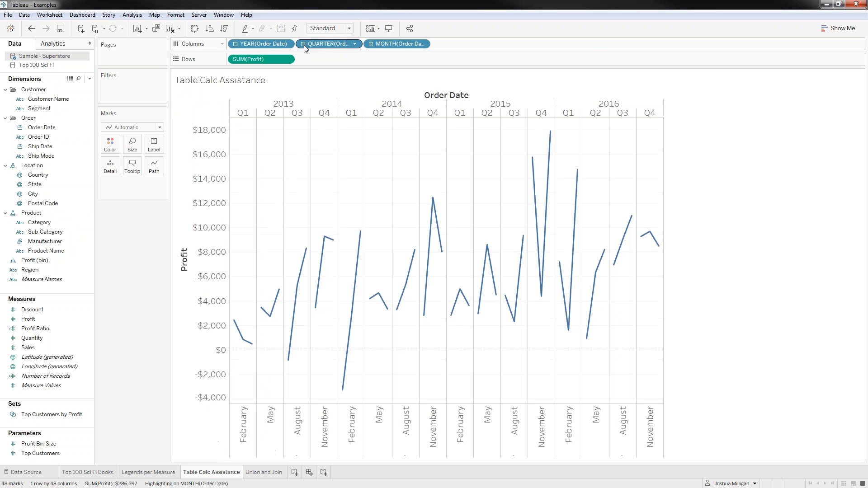
{"action": "left_click_drag", "start_coordinate": [333, 44], "coordinate": [126, 236]}
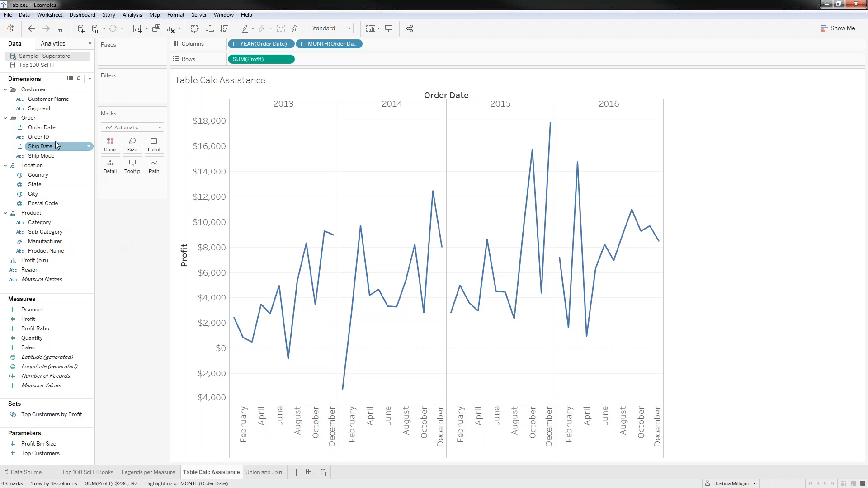
- Add Segment to the rows before Profit and widen the Segment header column so its names fit
{"action": "left_click", "coordinate": [31, 111]}
{"action": "left_click_drag", "start_coordinate": [30, 111], "coordinate": [233, 59]}
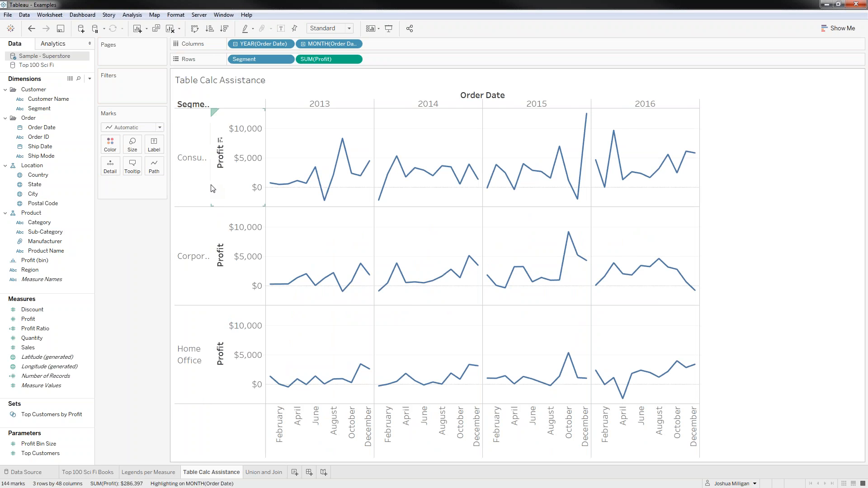
{"action": "left_click_drag", "start_coordinate": [212, 188], "coordinate": [249, 190]}
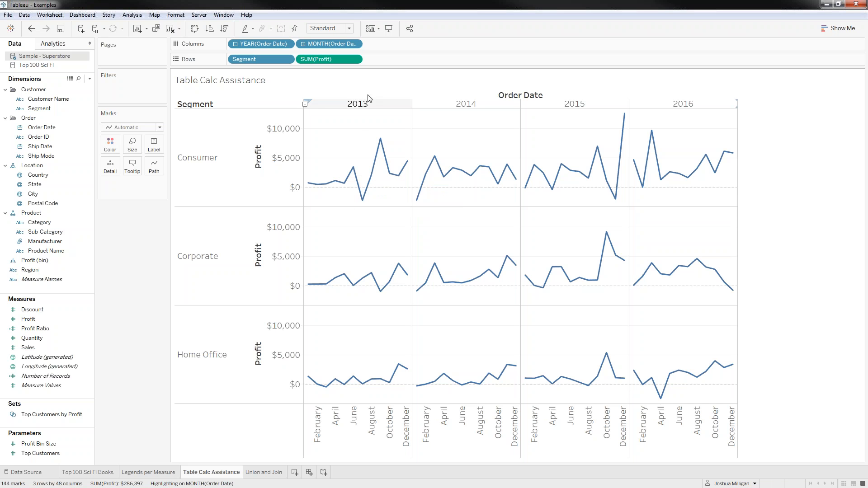
- Apply the Running Total quick table calculation to Profit on the rows
{"action": "left_click", "coordinate": [355, 60]}
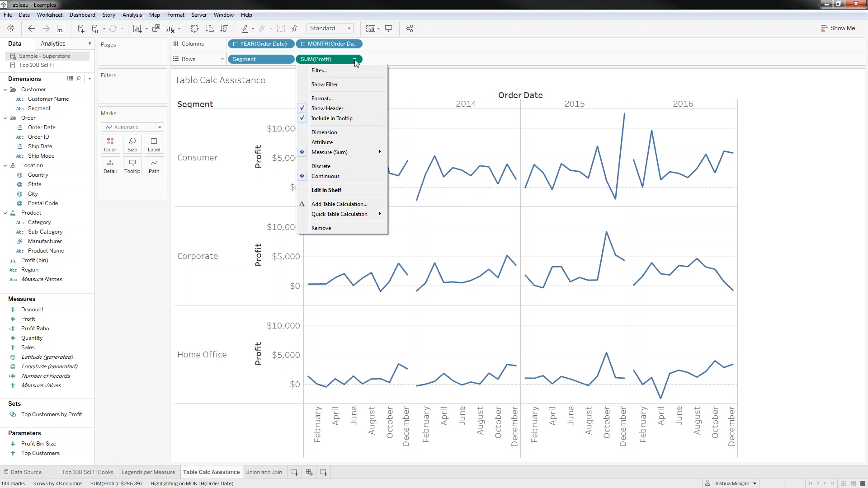
{"action": "mouse_move", "coordinate": [333, 217]}
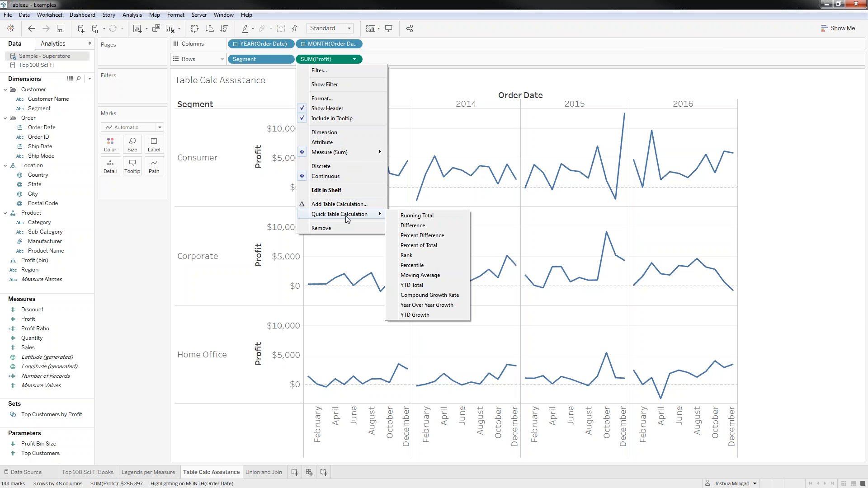
{"action": "left_click", "coordinate": [417, 216]}
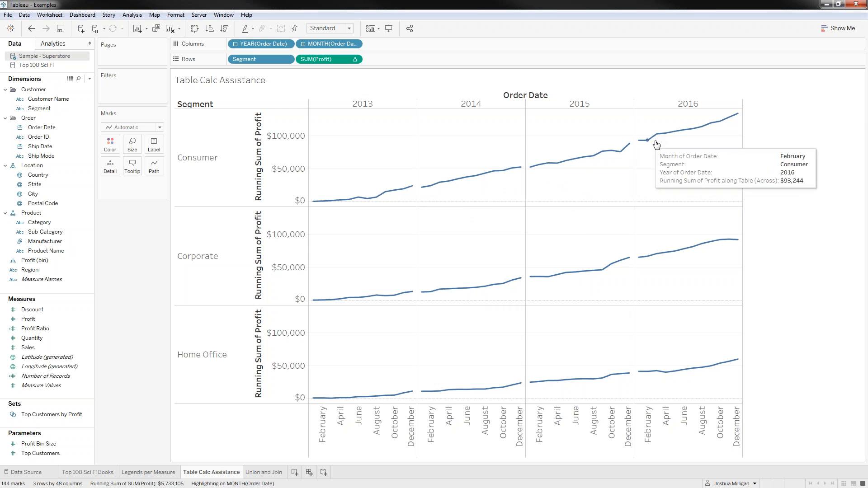
- Open the Profit table calculation for editing, move the dialog clear of the chart, and toggle calculation assistance off and back on
{"action": "mouse_move", "coordinate": [737, 121]}
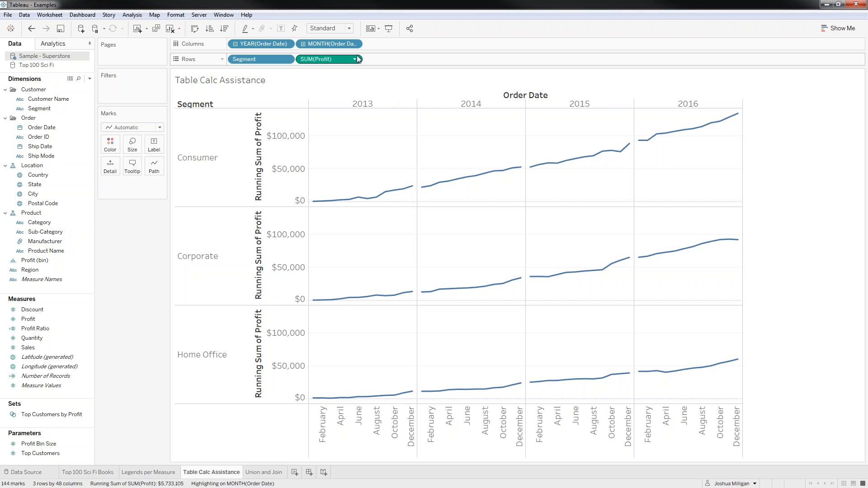
{"action": "mouse_move", "coordinate": [356, 61]}
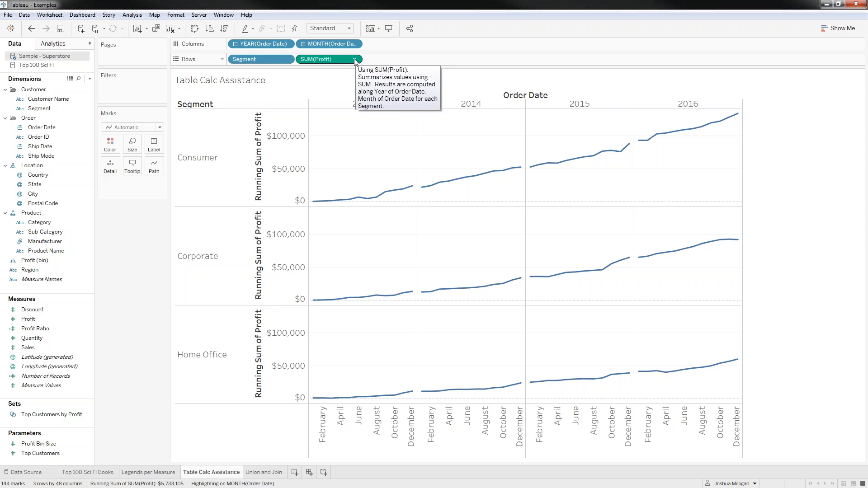
{"action": "left_click", "coordinate": [356, 60]}
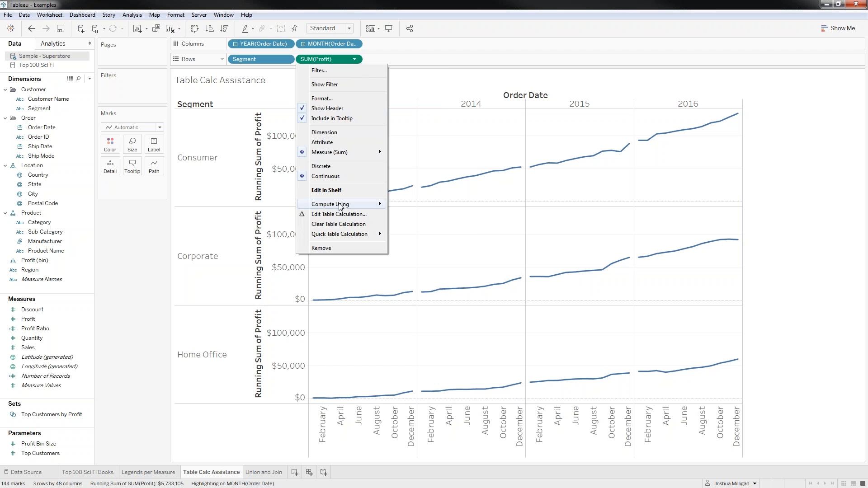
{"action": "left_click", "coordinate": [338, 214]}
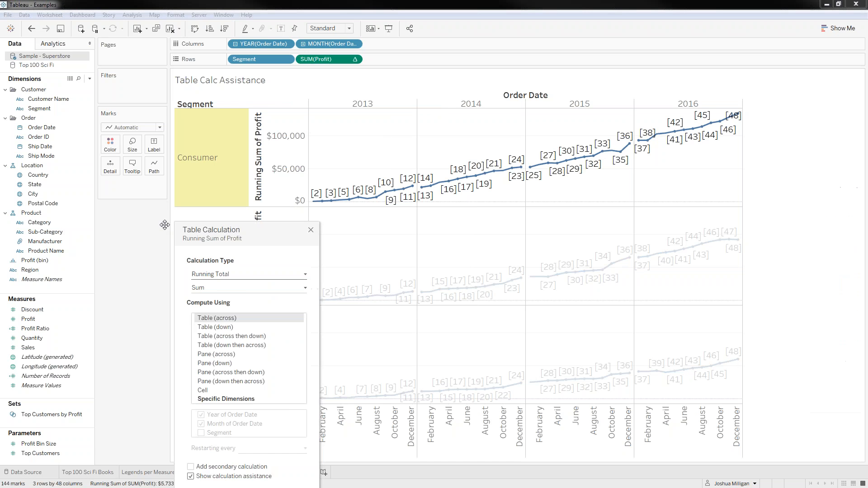
{"action": "left_click_drag", "start_coordinate": [272, 232], "coordinate": [123, 116]}
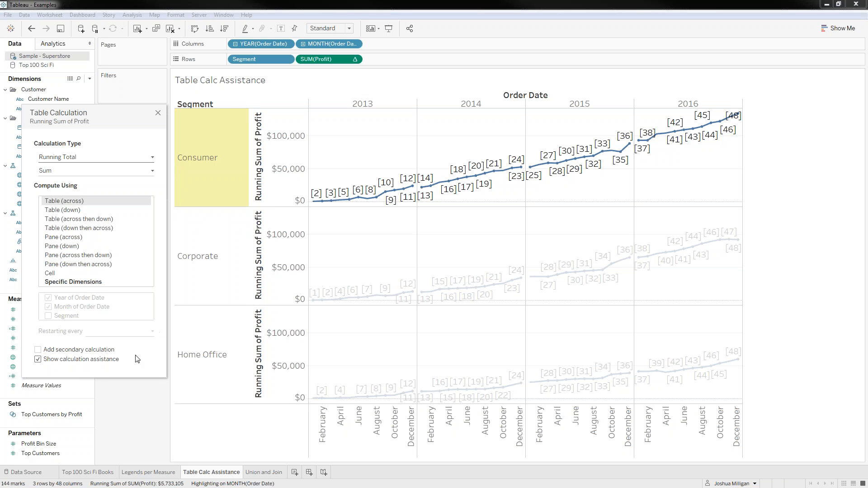
{"action": "left_click", "coordinate": [38, 359]}
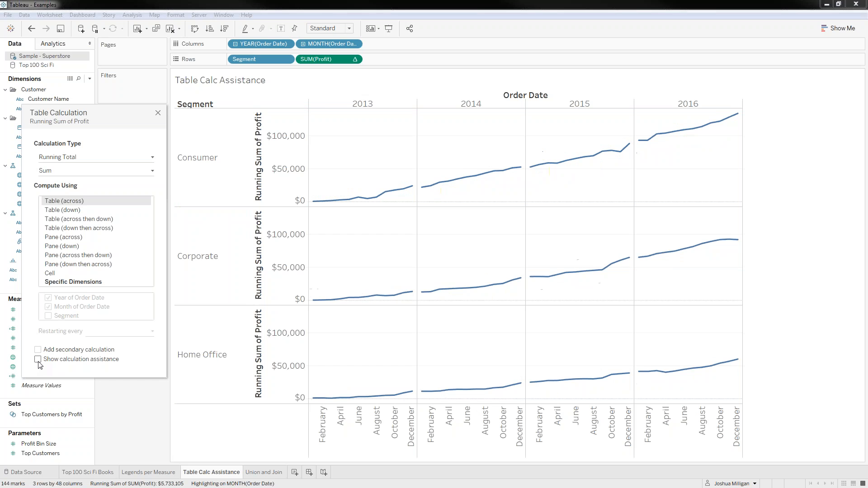
{"action": "left_click", "coordinate": [38, 359]}
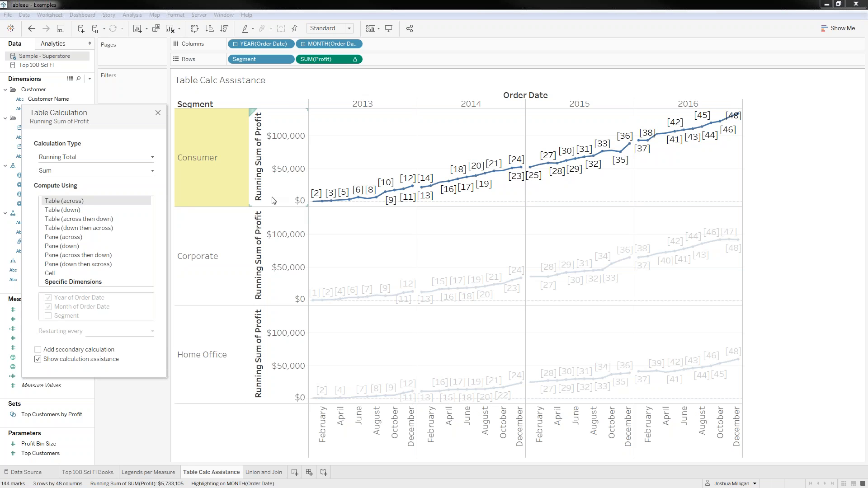
- Compute the running total of Profit using Table (down)
{"action": "mouse_move", "coordinate": [315, 203]}
{"action": "mouse_move", "coordinate": [530, 176]}
{"action": "left_click", "coordinate": [67, 212]}
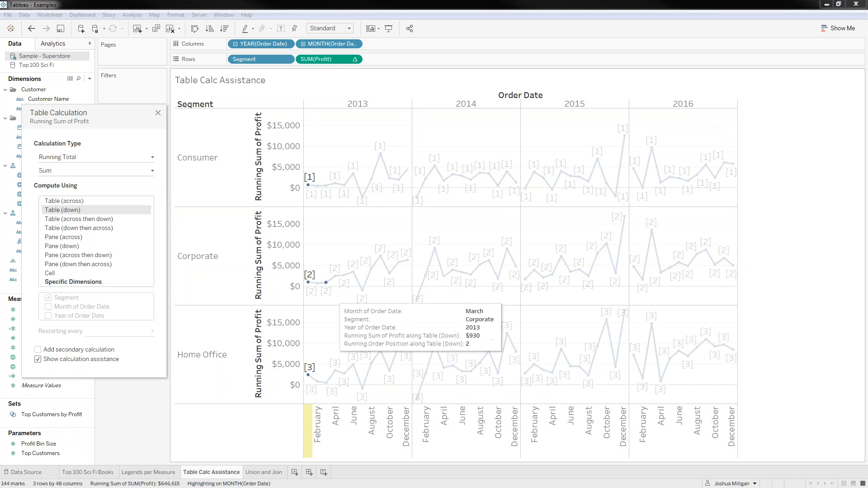
{"action": "mouse_move", "coordinate": [310, 178]}
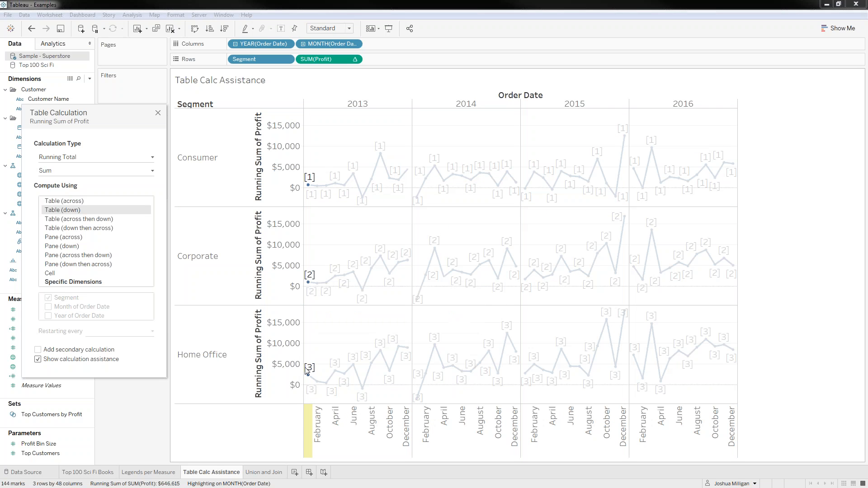
- Compute the running total using specific dimensions with only Month of Order Date included, and close the table calculation settings
{"action": "left_click", "coordinate": [64, 284]}
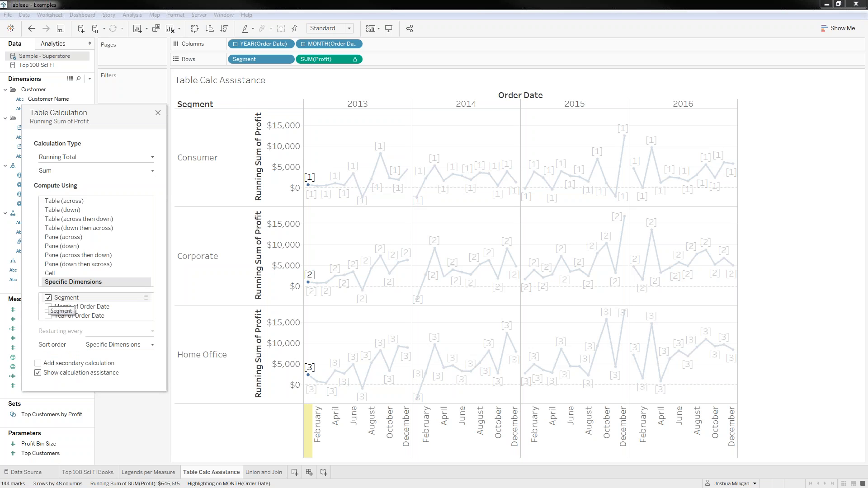
{"action": "left_click", "coordinate": [48, 298]}
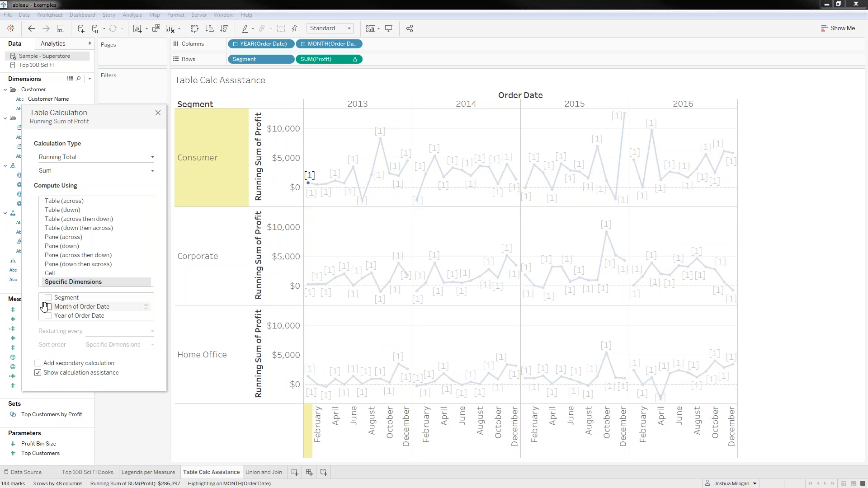
{"action": "left_click", "coordinate": [48, 307]}
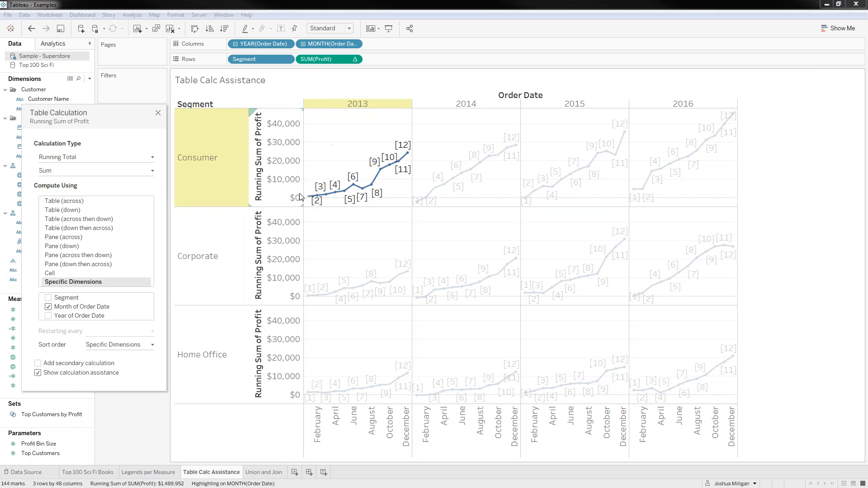
{"action": "mouse_move", "coordinate": [314, 199]}
{"action": "mouse_move", "coordinate": [725, 126]}
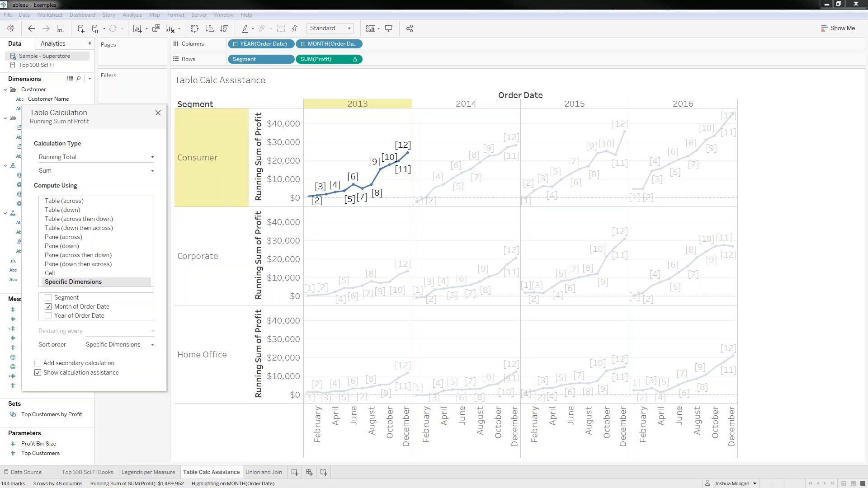
{"action": "left_click", "coordinate": [158, 112]}
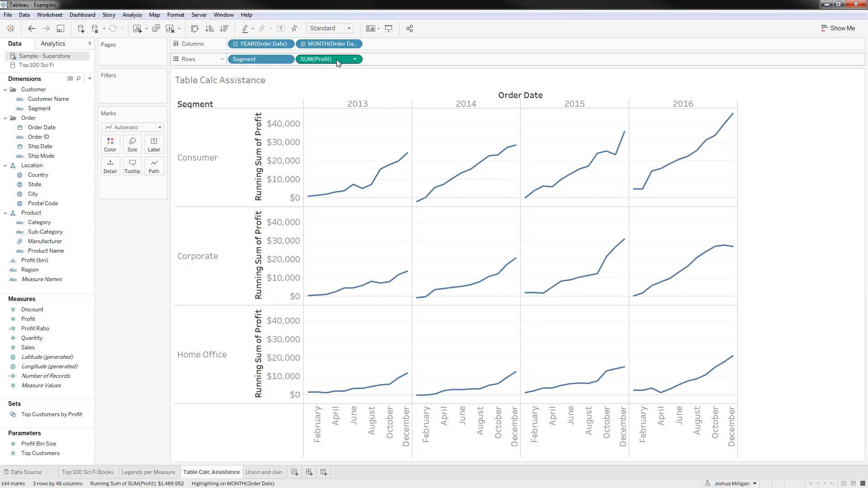
- Label the lines with the running total of Profit, showing labels only for highlighted marks
{"action": "left_click_drag", "start_coordinate": [338, 59], "coordinate": [156, 144]}
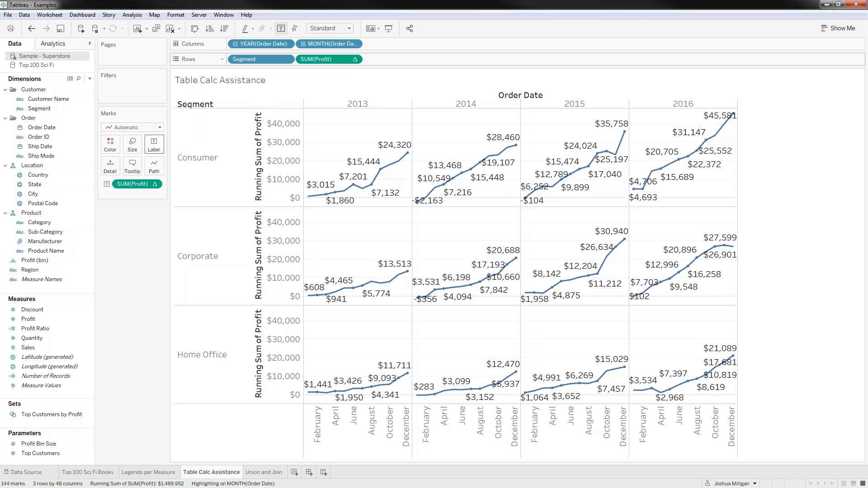
{"action": "left_click", "coordinate": [154, 144]}
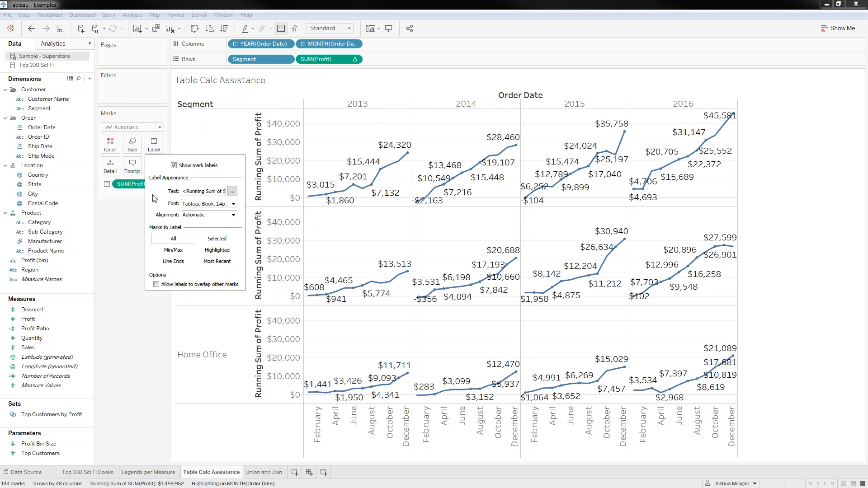
{"action": "left_click", "coordinate": [211, 254]}
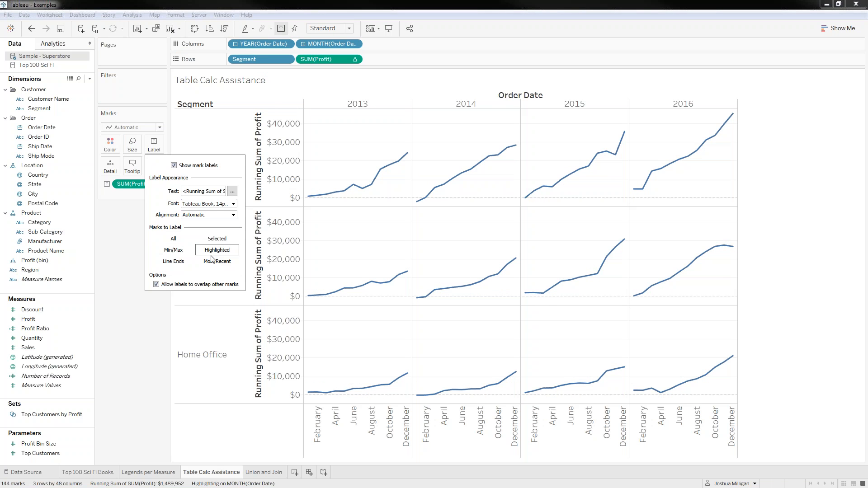
{"action": "left_click", "coordinate": [135, 365]}
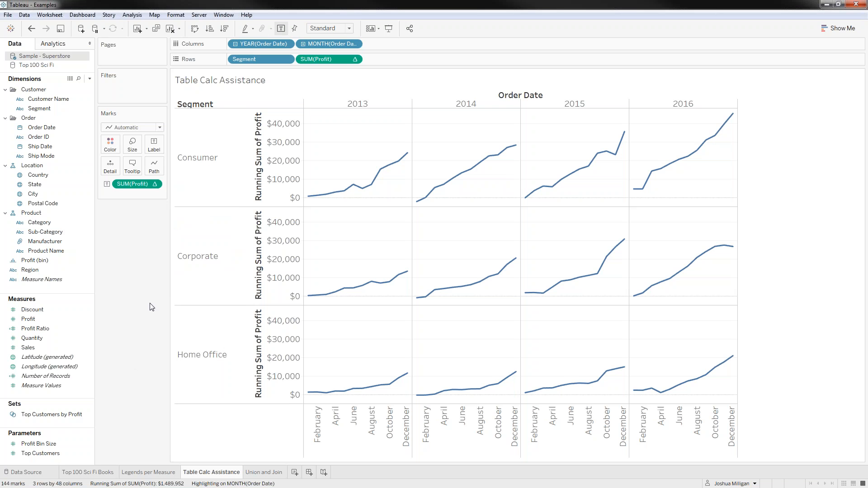
- Highlight the June and December running totals across all years and segments by selecting the corresponding points on the Consumer lines
{"action": "left_click", "coordinate": [254, 30]}
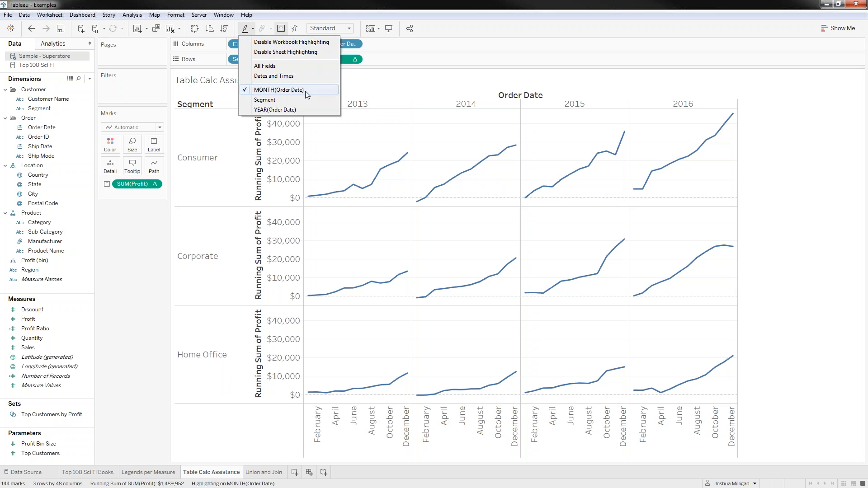
{"action": "left_click", "coordinate": [328, 143]}
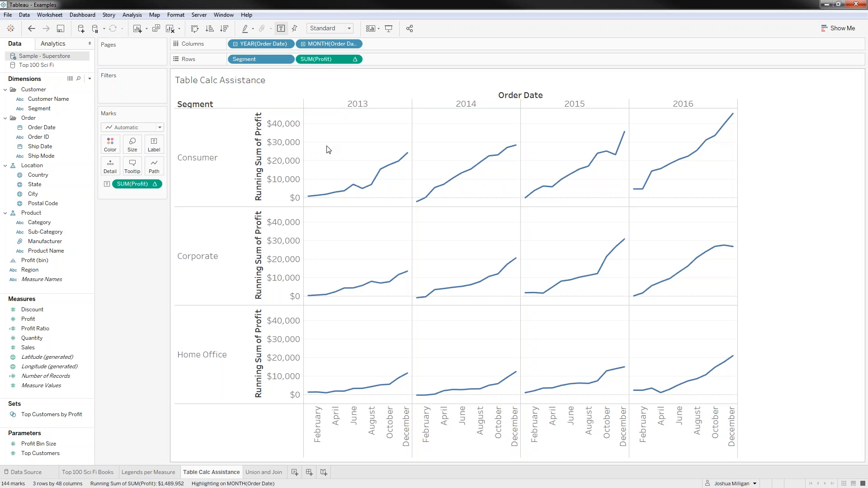
{"action": "left_click", "coordinate": [354, 187]}
{"action": "mouse_move", "coordinate": [362, 179]}
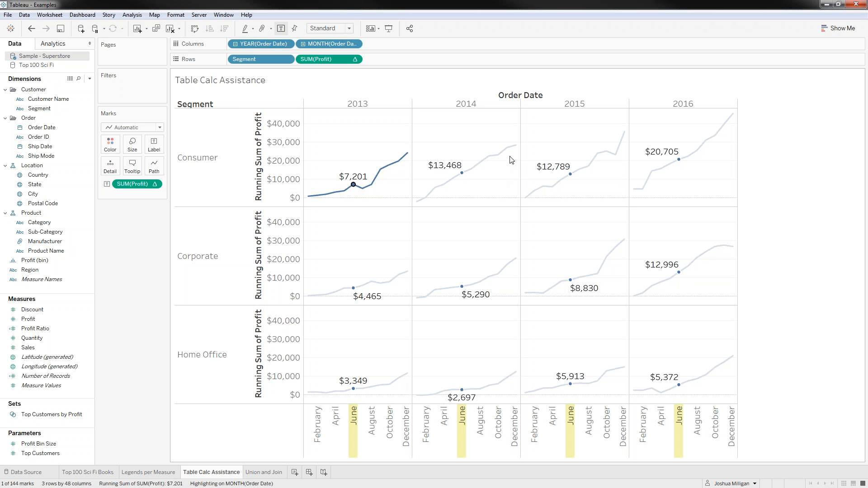
{"action": "left_click", "coordinate": [515, 145]}
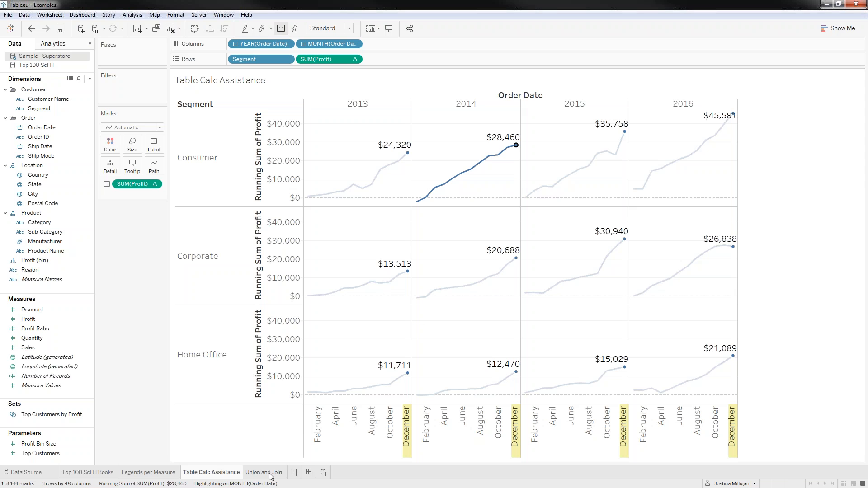
- Switch to the Union and Join sheet and connect a new Microsoft SQL Server data source to .\TDS using Windows Authentication
{"action": "mouse_move", "coordinate": [252, 478]}
{"action": "left_click", "coordinate": [252, 474]}
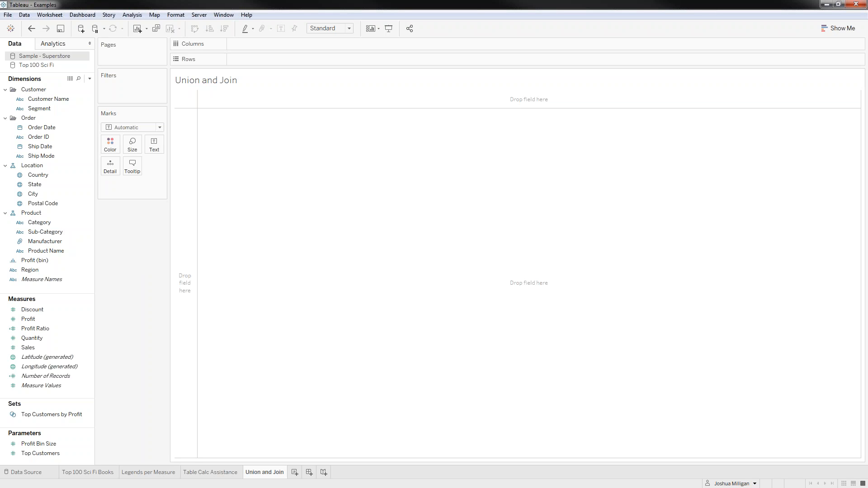
{"action": "left_click", "coordinate": [23, 14]}
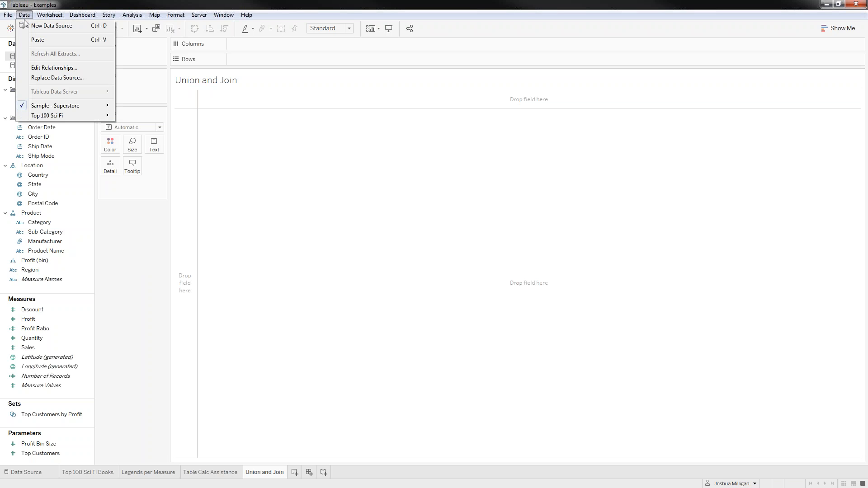
{"action": "left_click", "coordinate": [54, 28]}
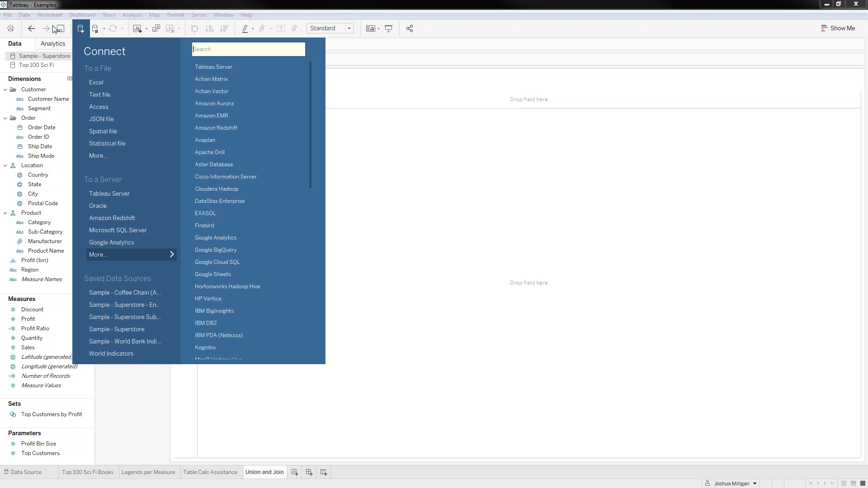
{"action": "left_click", "coordinate": [148, 232]}
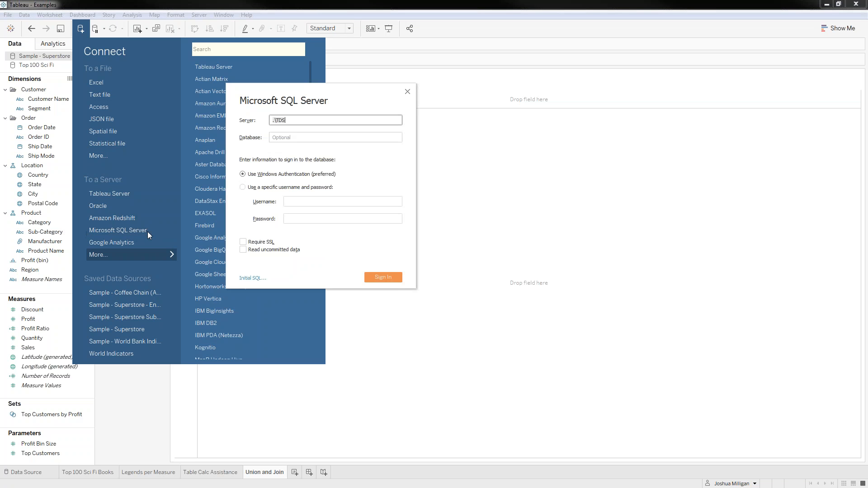
{"action": "left_click", "coordinate": [371, 276]}
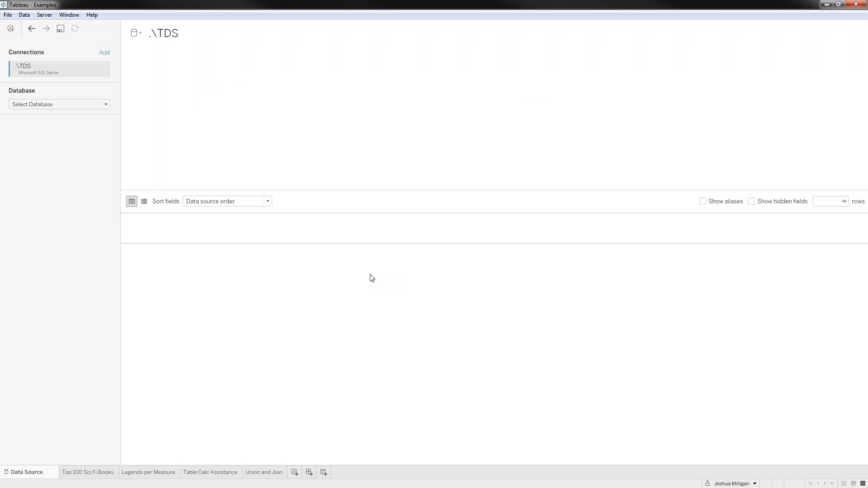
- Choose the Sandbox database and add the Houses_Mansfield table to the data source, with its preview updating automatically
{"action": "left_click", "coordinate": [105, 109]}
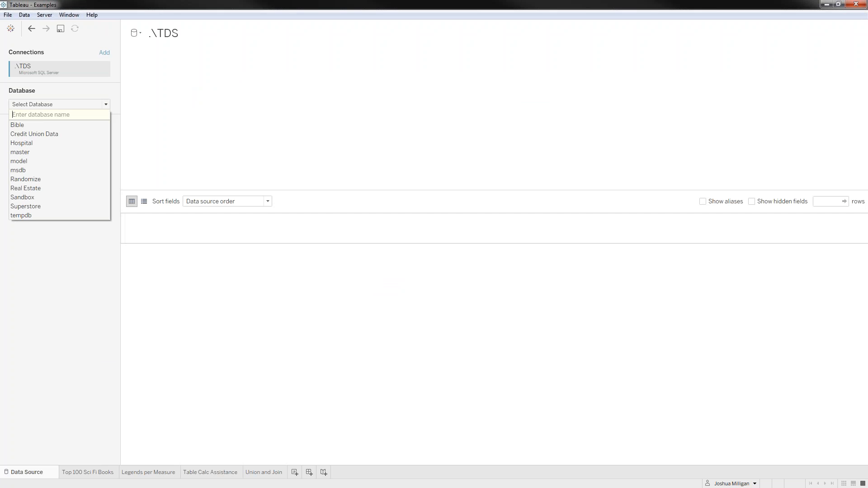
{"action": "left_click", "coordinate": [25, 198]}
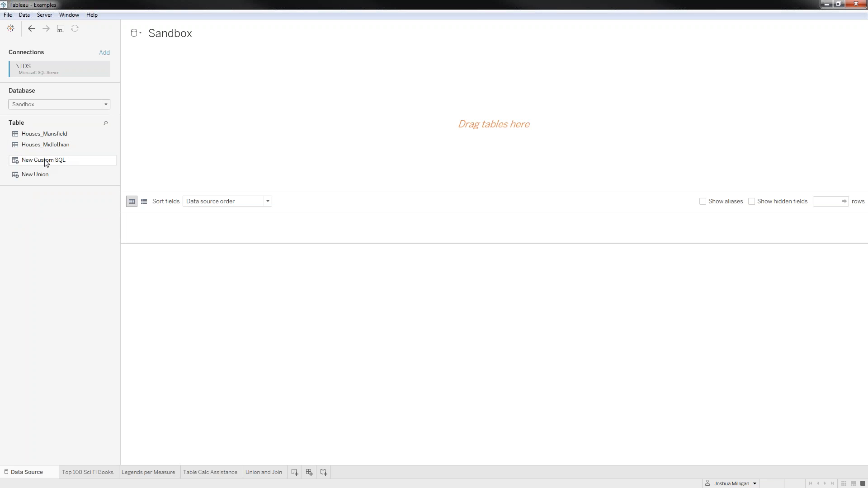
{"action": "left_click", "coordinate": [30, 164]}
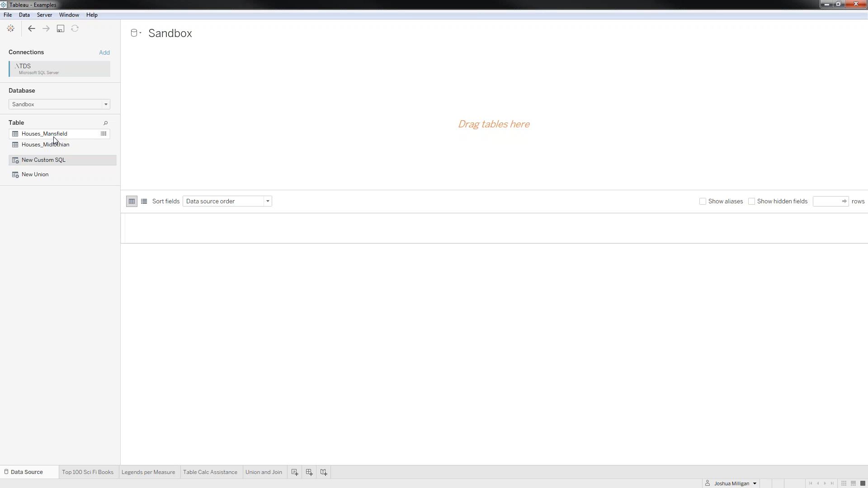
{"action": "left_click", "coordinate": [26, 135]}
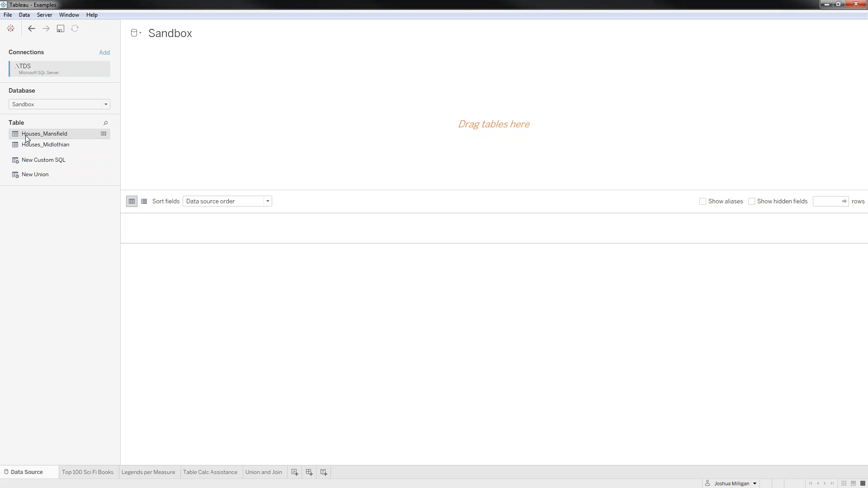
{"action": "left_click_drag", "start_coordinate": [28, 135], "coordinate": [205, 108]}
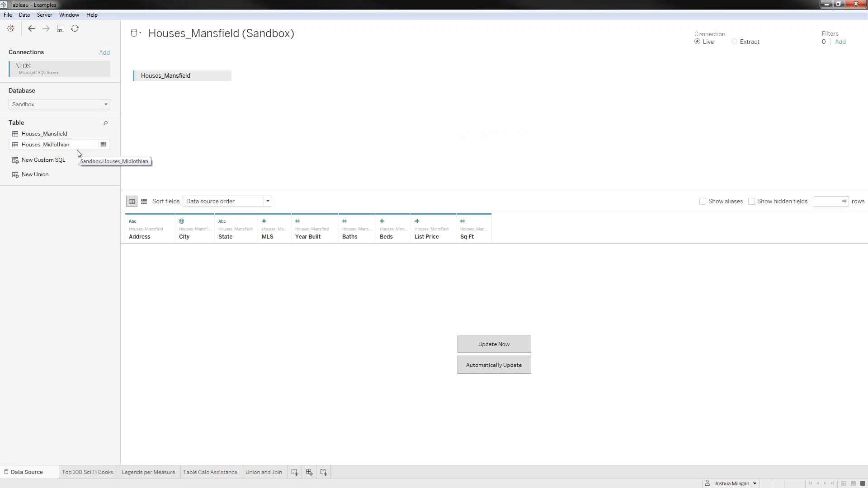
{"action": "left_click", "coordinate": [489, 369]}
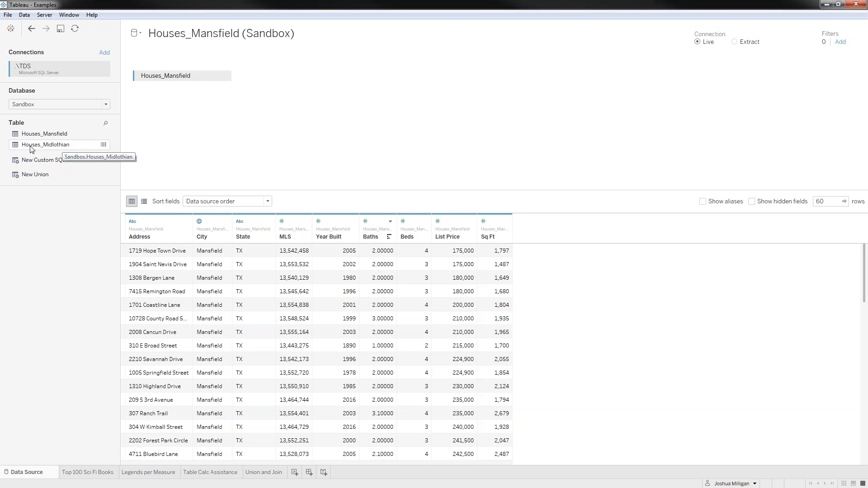
- Union Houses_Midlothian with Houses_Mansfield and check the combined preview through to the Midlothian rows
{"action": "left_click_drag", "start_coordinate": [30, 150], "coordinate": [65, 149]}
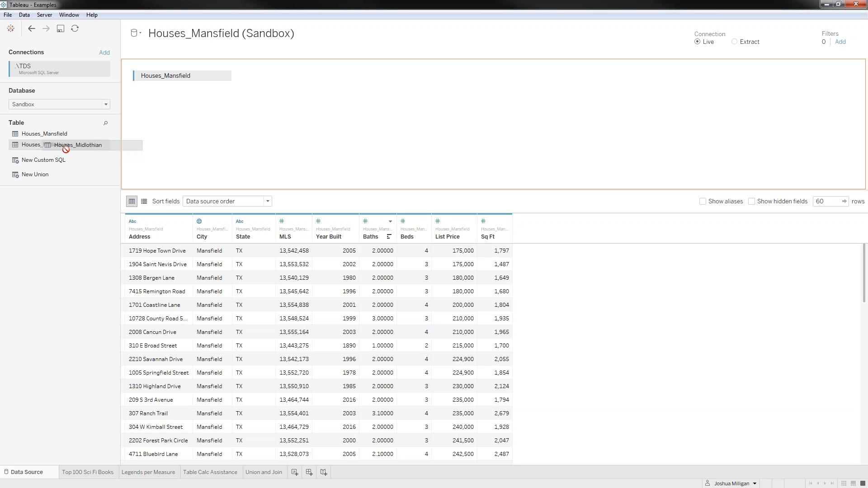
{"action": "left_click_drag", "start_coordinate": [66, 150], "coordinate": [205, 90]}
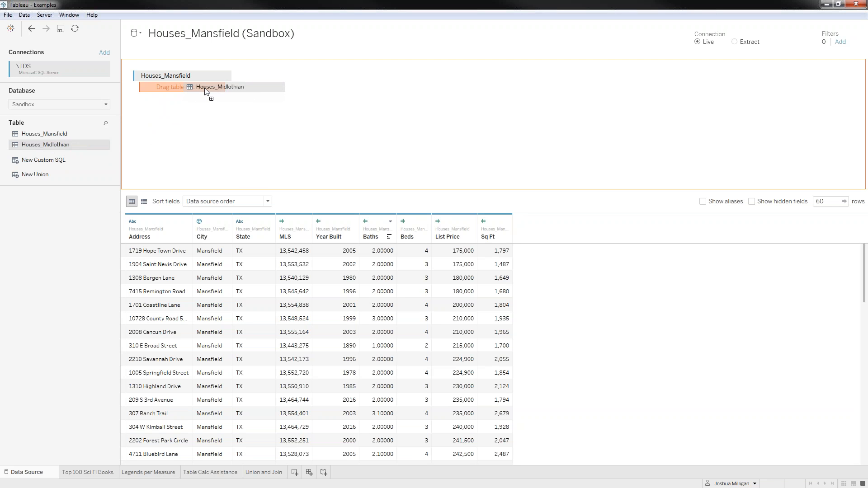
{"action": "left_click_drag", "start_coordinate": [204, 91], "coordinate": [205, 91]}
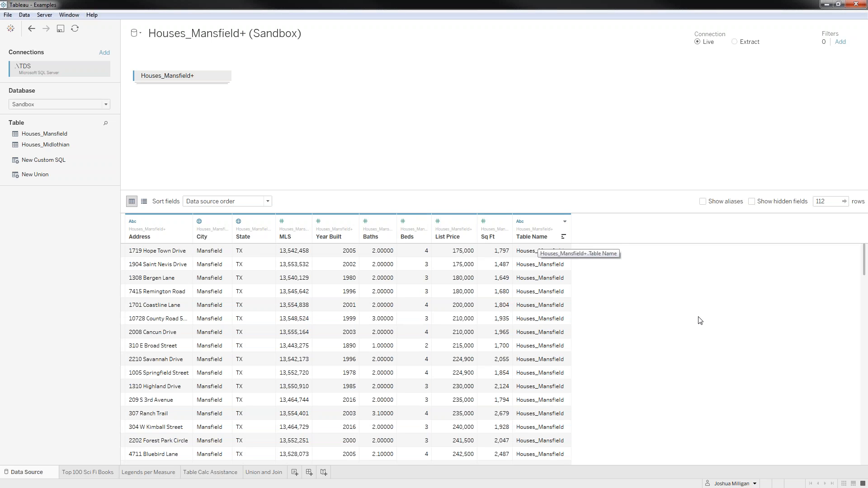
{"action": "left_click_drag", "start_coordinate": [863, 253], "coordinate": [861, 409]}
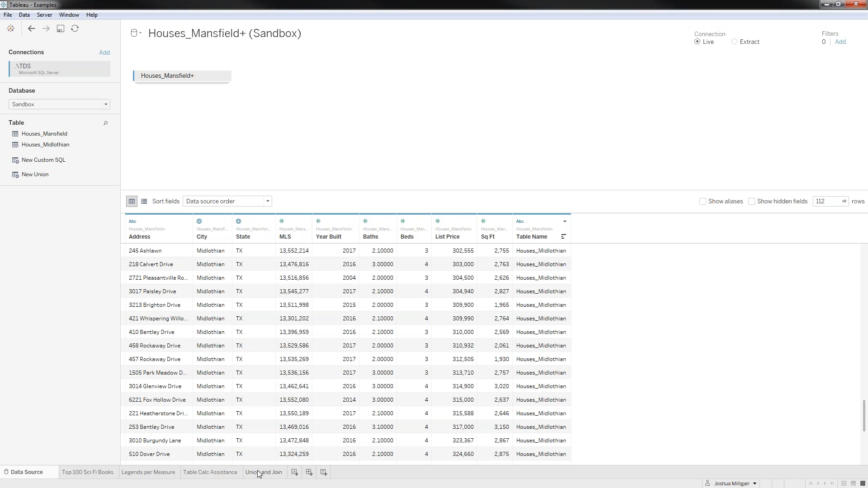
- Plot List Price on Rows against Sq Ft on Columns in a new worksheet, with MLS as a dimension on Detail
{"action": "left_click", "coordinate": [294, 473]}
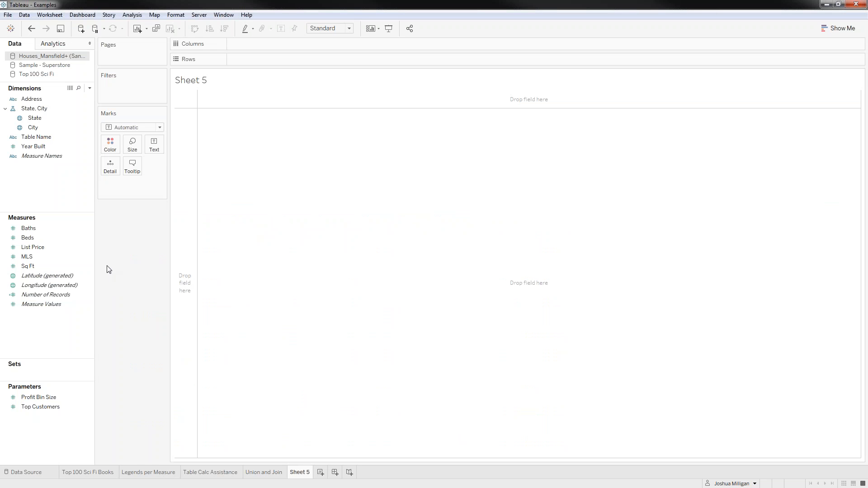
{"action": "left_click", "coordinate": [28, 228]}
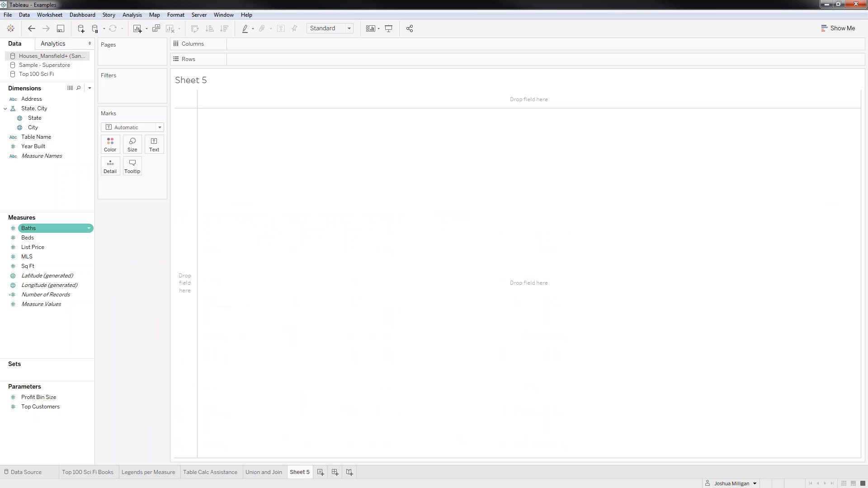
{"action": "left_click", "coordinate": [32, 248]}
{"action": "left_click_drag", "start_coordinate": [32, 248], "coordinate": [185, 282]}
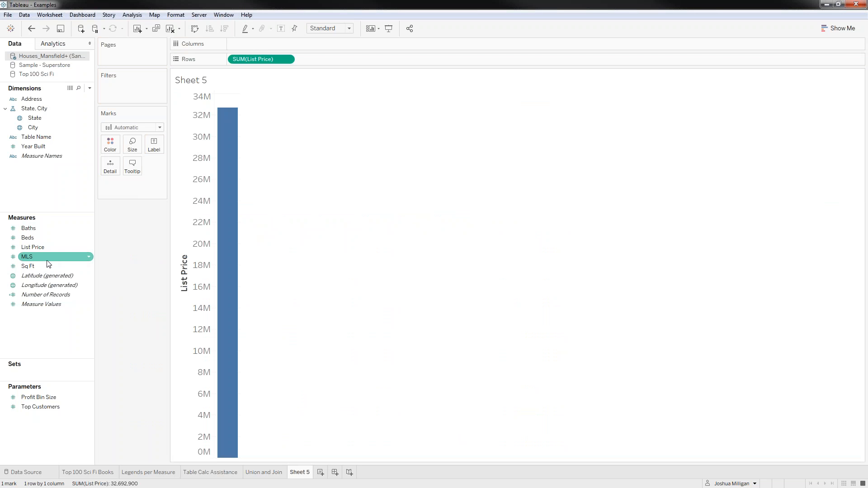
{"action": "left_click_drag", "start_coordinate": [26, 269], "coordinate": [260, 44]}
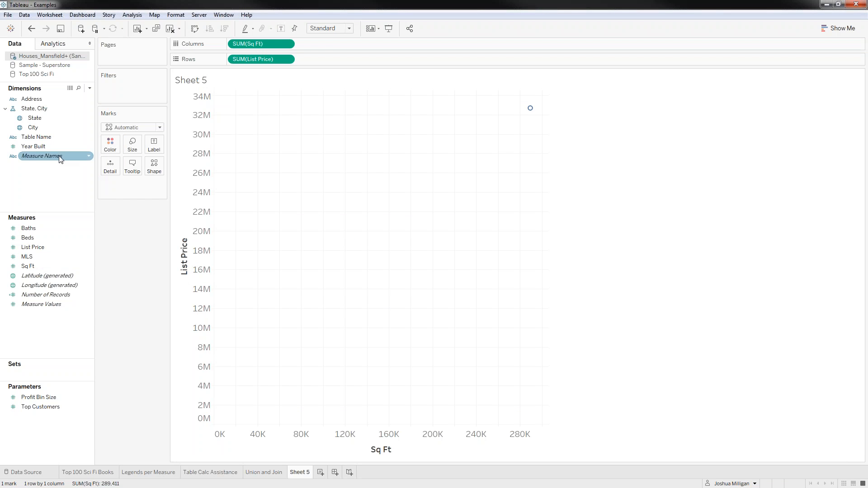
{"action": "left_click_drag", "start_coordinate": [25, 261], "coordinate": [138, 195]}
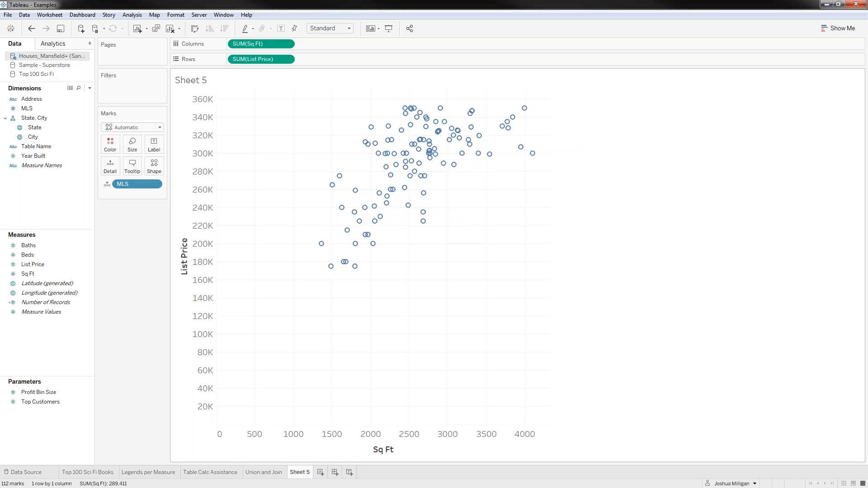
- Examine the scatter plot's outlying marks around 2,500 Sq Ft by selecting them, and clear the selection
{"action": "left_click_drag", "start_coordinate": [466, 239], "coordinate": [401, 198]}
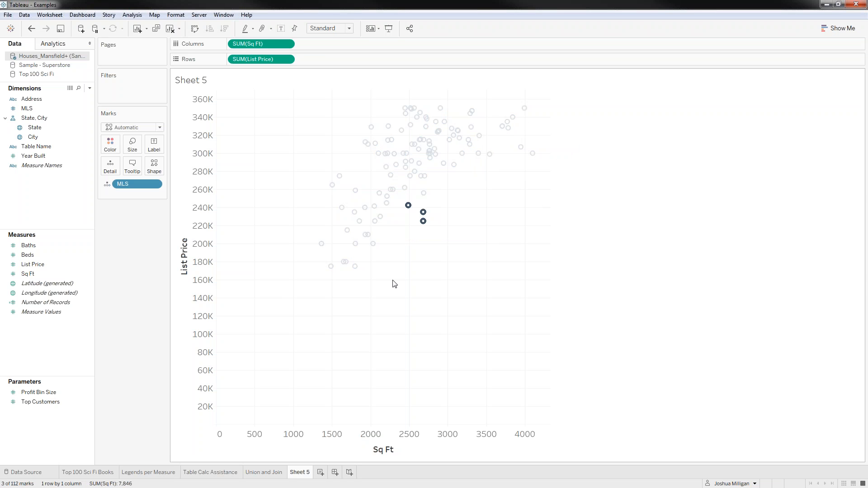
{"action": "left_click", "coordinate": [451, 266]}
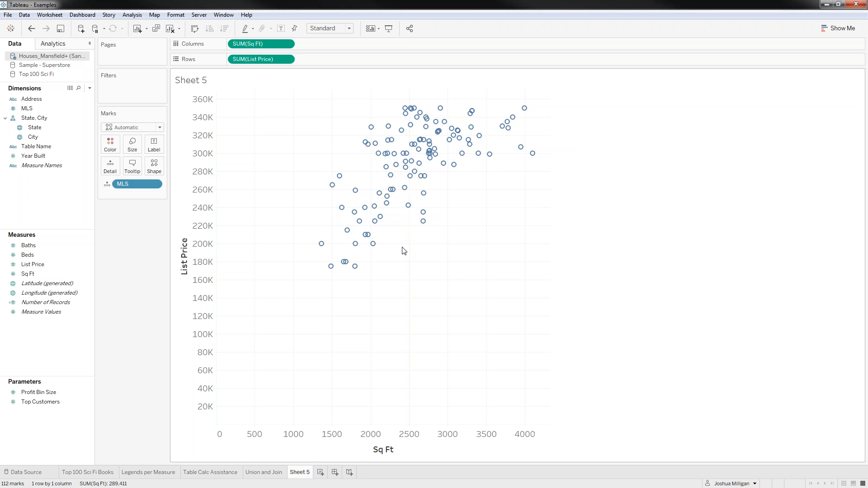
{"action": "left_click_drag", "start_coordinate": [402, 247], "coordinate": [468, 285]}
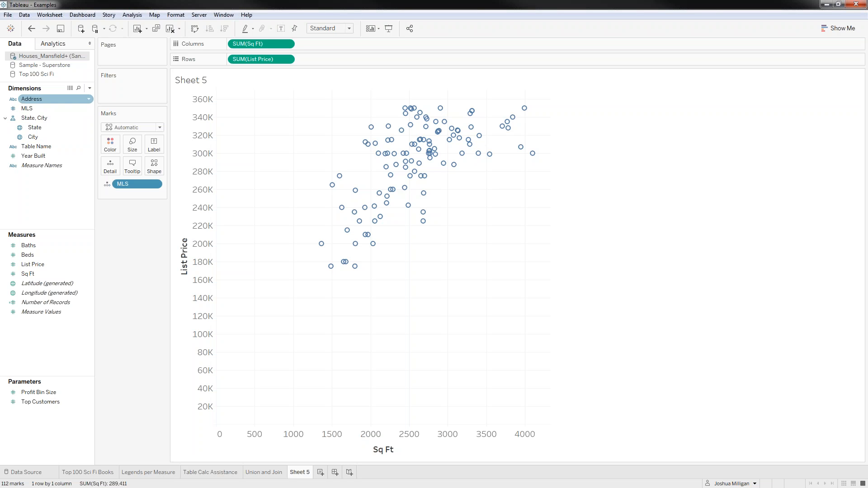
- Edit the Houses_Mansfield+ data source to add an Excel connection to Geocoding.xlsx, joining its Sheet1 to the unioned tables
{"action": "right_click", "coordinate": [75, 57]}
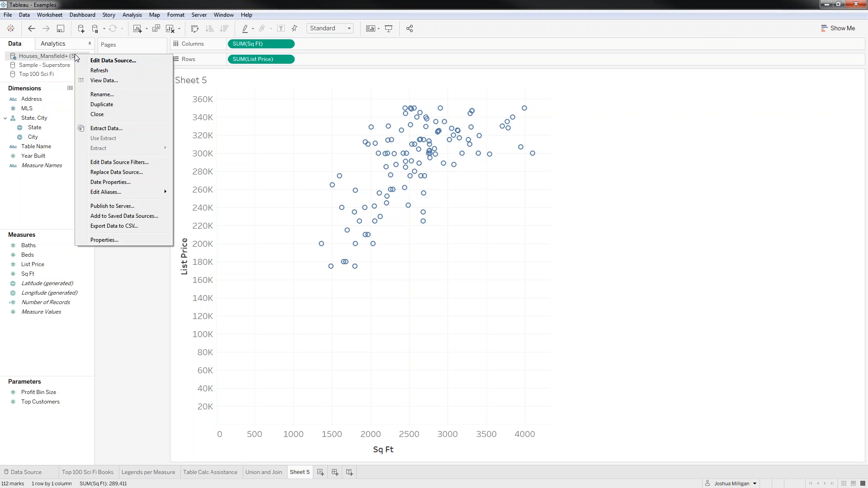
{"action": "left_click", "coordinate": [110, 63]}
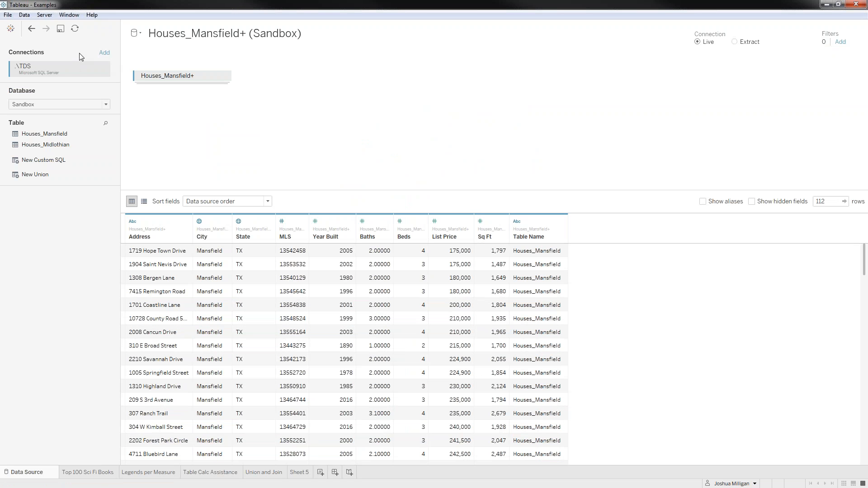
{"action": "left_click", "coordinate": [104, 53]}
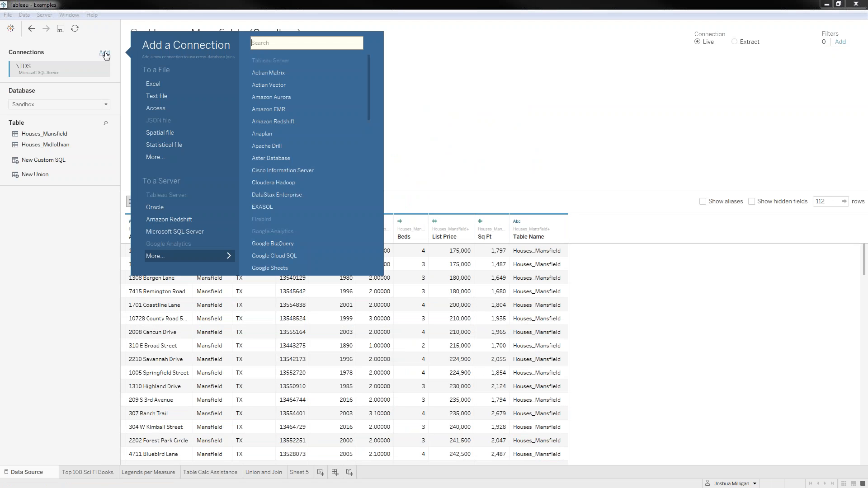
{"action": "left_click", "coordinate": [154, 85]}
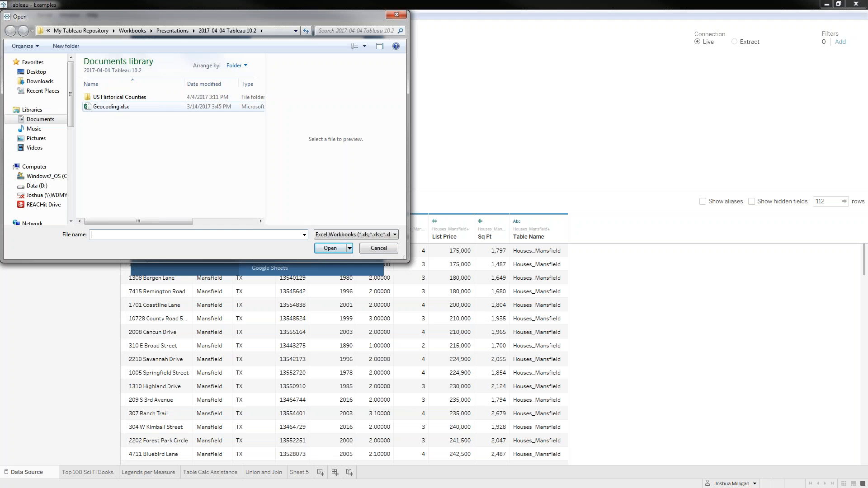
{"action": "left_click", "coordinate": [111, 106]}
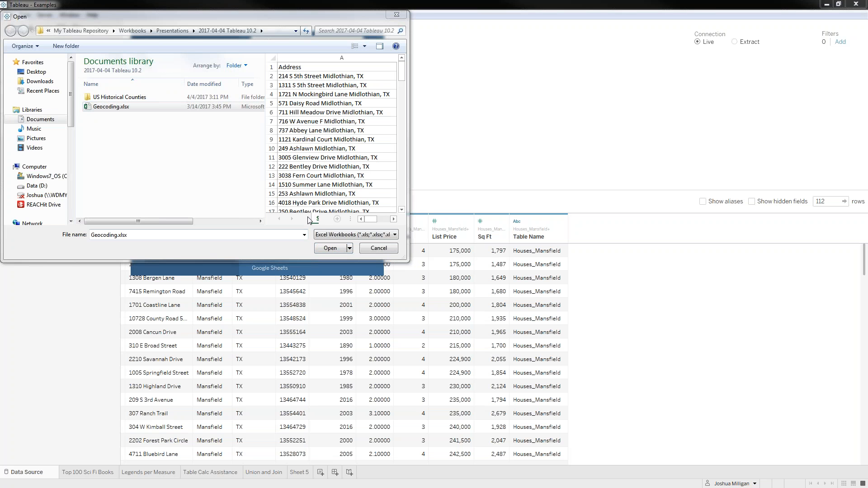
{"action": "left_click", "coordinate": [394, 219]}
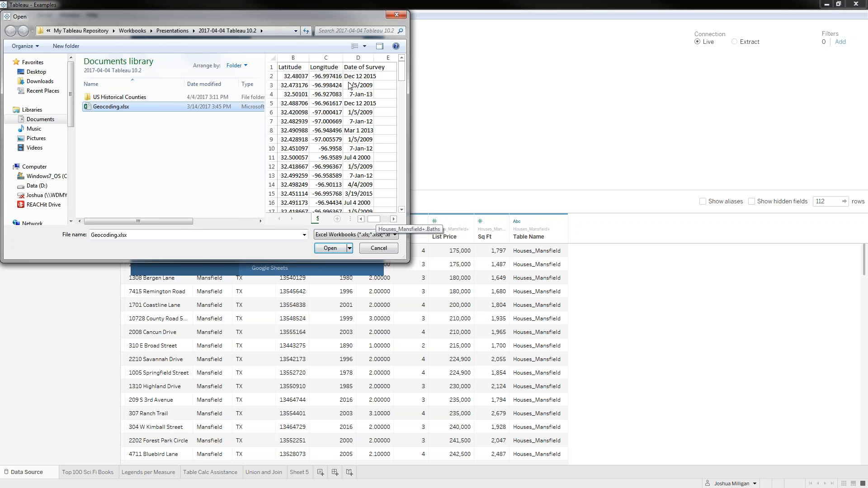
{"action": "key", "text": "Escape"}
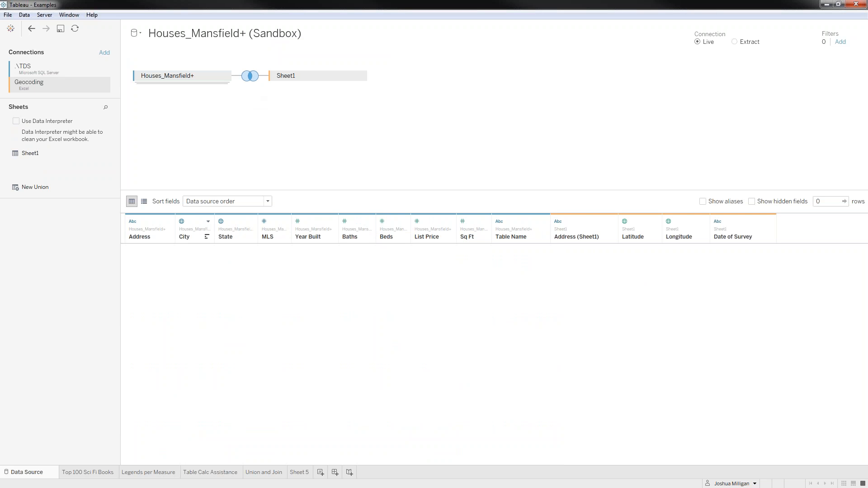
- Change the join between Houses_Mansfield+ and Sheet1 to a left join and check the joined rows in the preview
{"action": "left_click", "coordinate": [250, 76]}
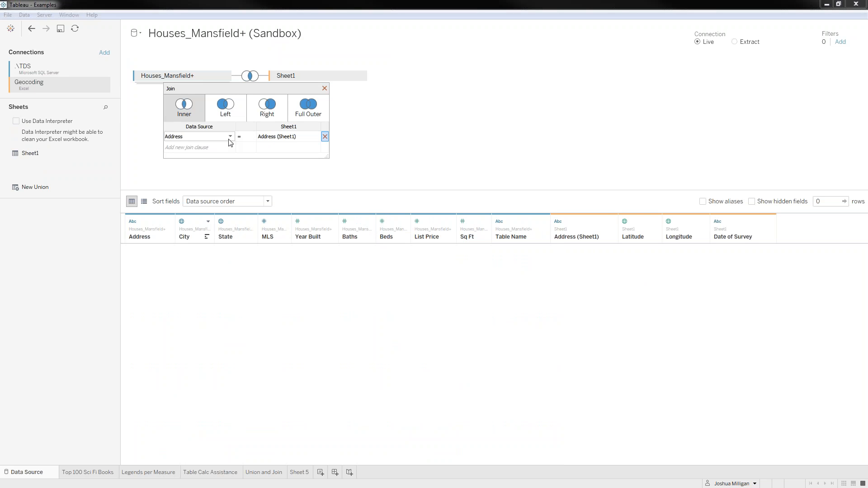
{"action": "left_click", "coordinate": [221, 109]}
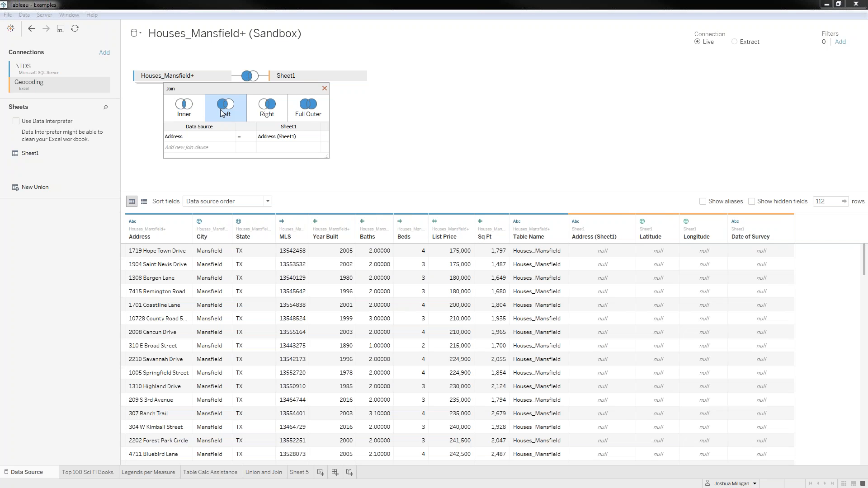
{"action": "left_click", "coordinate": [324, 89]}
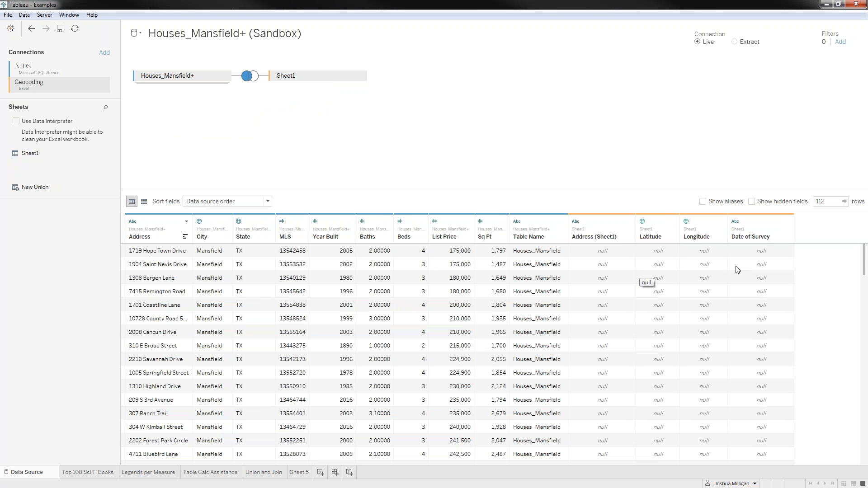
{"action": "scroll", "coordinate": [863, 268], "scroll_direction": "down", "scroll_amount": 1}
{"action": "mouse_move", "coordinate": [864, 268]}
{"action": "left_mouse_down"}
{"action": "mouse_move", "coordinate": [863, 410]}
{"action": "mouse_move", "coordinate": [863, 258]}
{"action": "left_mouse_up"}
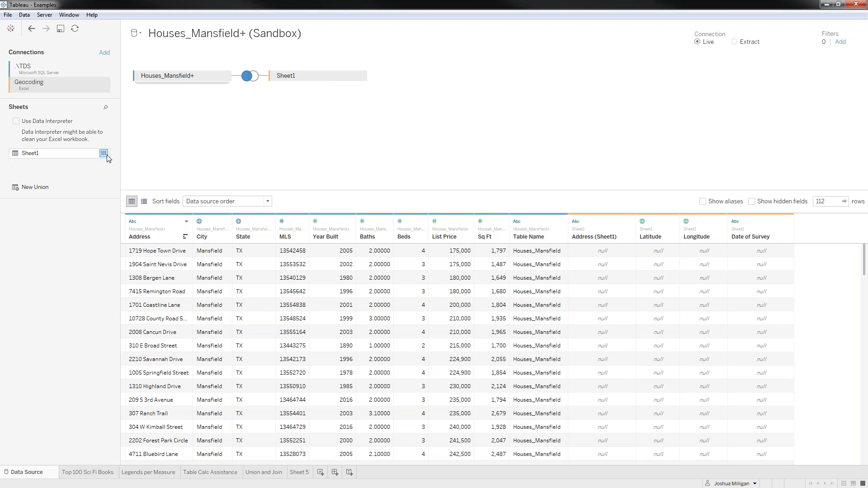
- View the data of the Geocoding Sheet1 to examine how its addresses are formatted, and close the view
{"action": "left_click", "coordinate": [104, 154]}
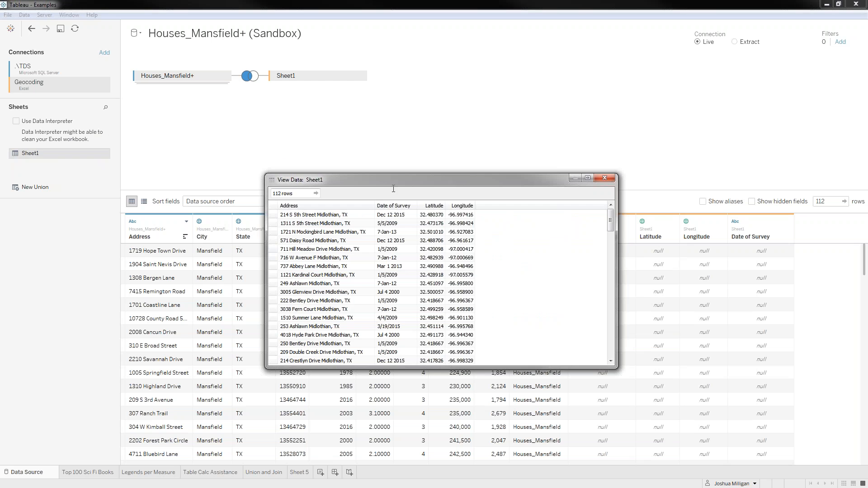
{"action": "left_click_drag", "start_coordinate": [391, 179], "coordinate": [443, 213]}
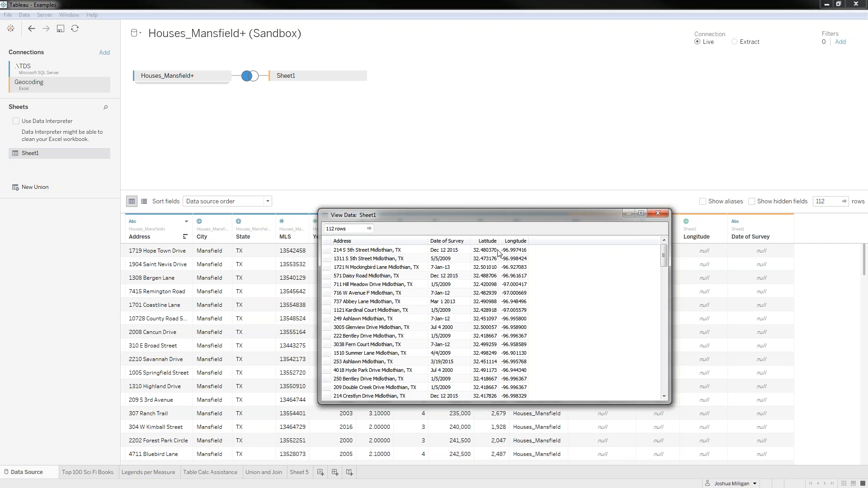
{"action": "left_click", "coordinate": [659, 214]}
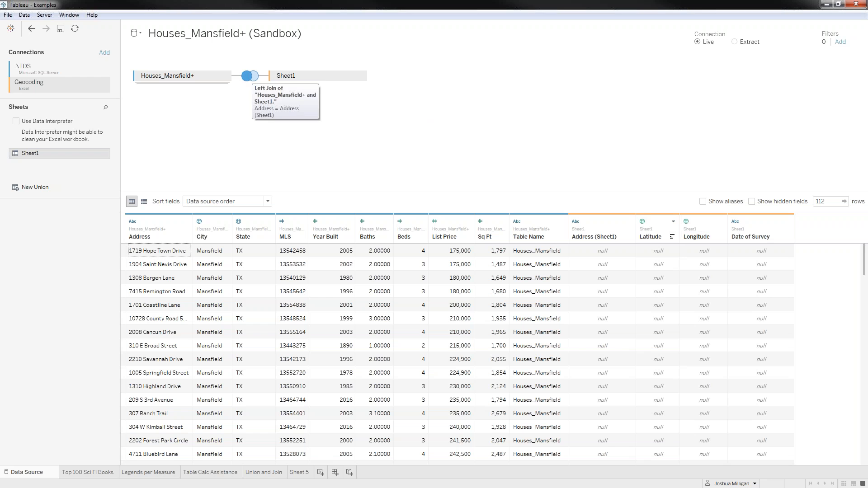
- Replace the left side of the join clause with the join calculation [Address] + " " + [City] + ", " + [State]
{"action": "left_click", "coordinate": [251, 76]}
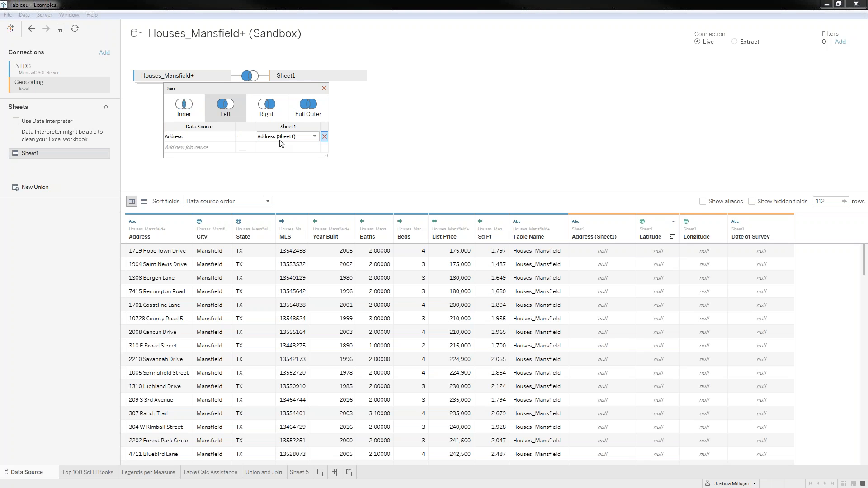
{"action": "left_click", "coordinate": [230, 137]}
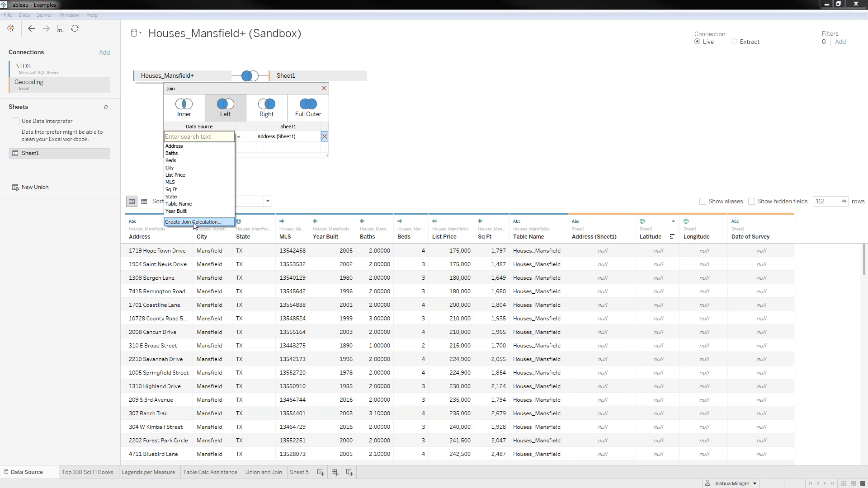
{"action": "left_click", "coordinate": [195, 223]}
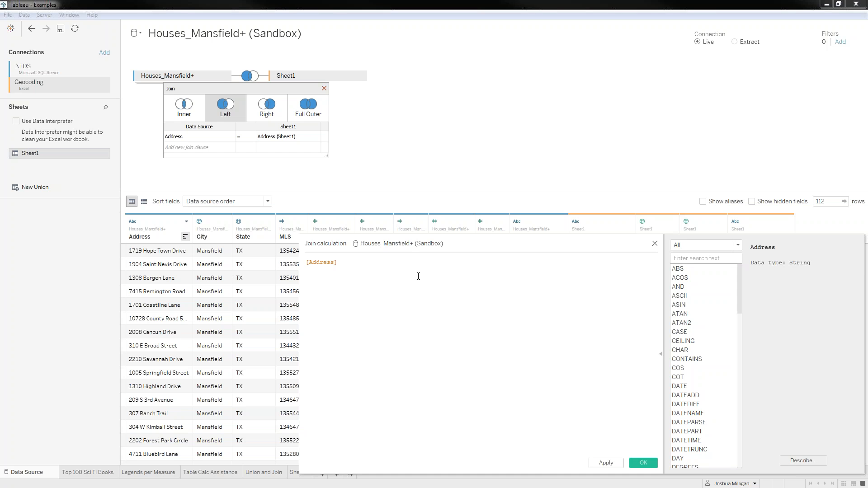
{"action": "type", "text": "+ \" \" + "}
{"action": "type", "text": "[City]"}
{"action": "key", "text": "Return"}
{"action": "type", "text": "+ \", \" + [Stat"}
{"action": "key", "text": "Return"}
{"action": "left_click_drag", "start_coordinate": [490, 240], "coordinate": [491, 76]}
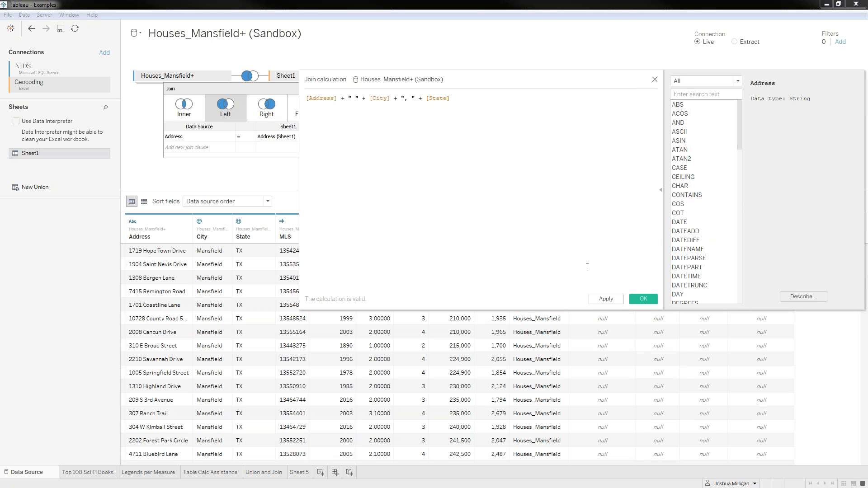
{"action": "left_click", "coordinate": [605, 299]}
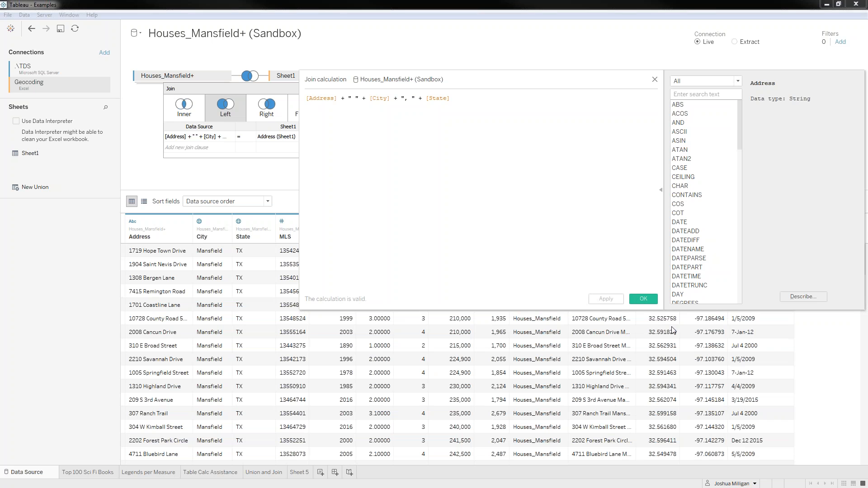
{"action": "left_click", "coordinate": [643, 299]}
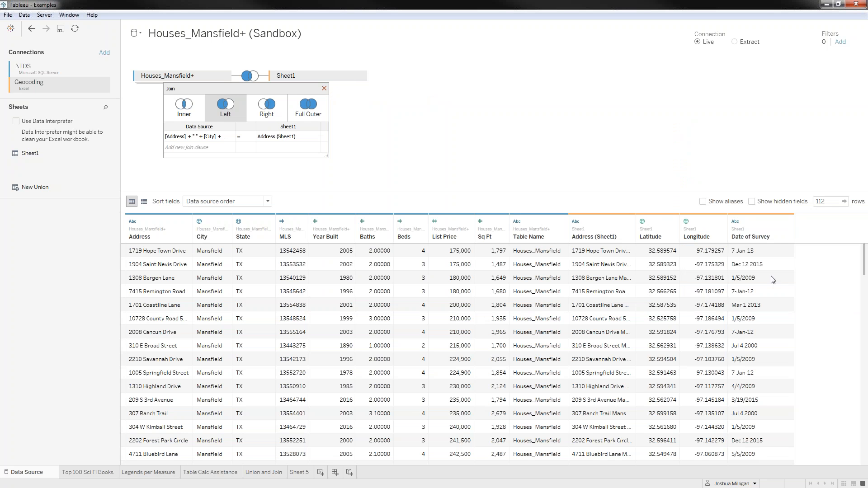
- Change the Date of Survey field's data type to Date and check the converted values through the preview rows
{"action": "mouse_move", "coordinate": [864, 251]}
{"action": "left_mouse_down"}
{"action": "mouse_move", "coordinate": [850, 458]}
{"action": "mouse_move", "coordinate": [860, 241]}
{"action": "left_mouse_up"}
{"action": "left_click", "coordinate": [736, 222]}
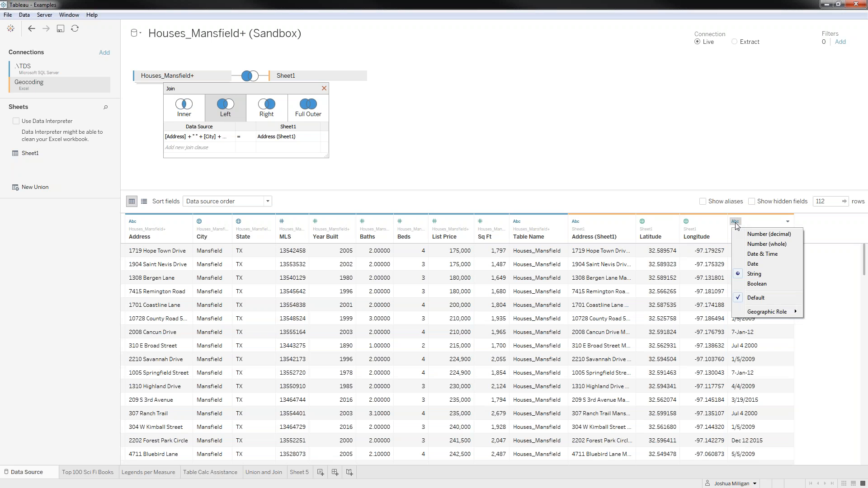
{"action": "left_click", "coordinate": [762, 265]}
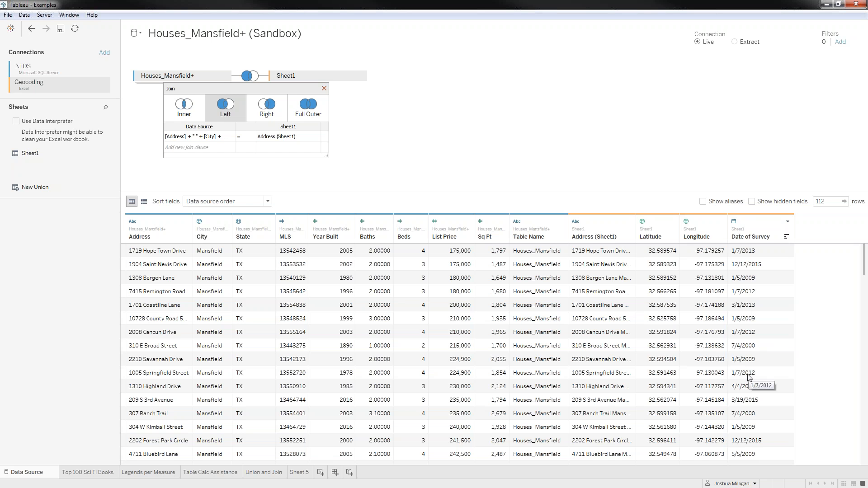
{"action": "scroll", "coordinate": [748, 378], "scroll_direction": "down", "scroll_amount": 10}
{"action": "scroll", "coordinate": [748, 377], "scroll_direction": "down", "scroll_amount": 2}
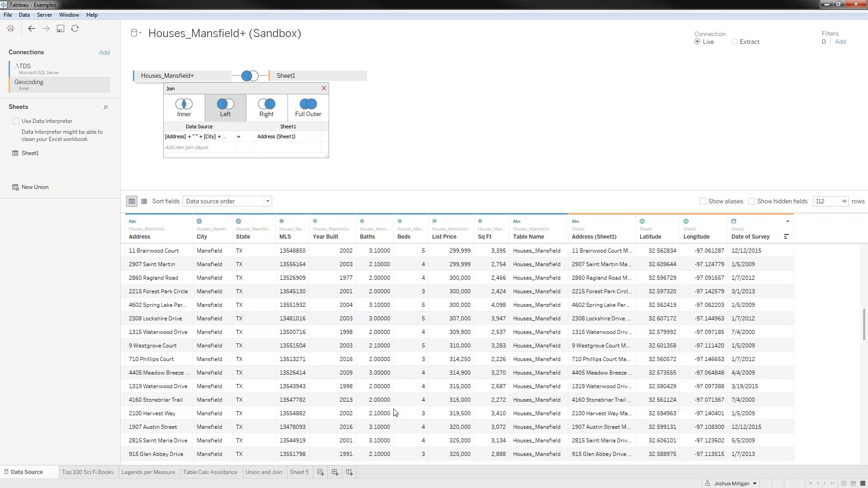
- Add a new worksheet and rename the Houses_Mansfield+ (Sandbox) data source to Houses
{"action": "mouse_move", "coordinate": [298, 474]}
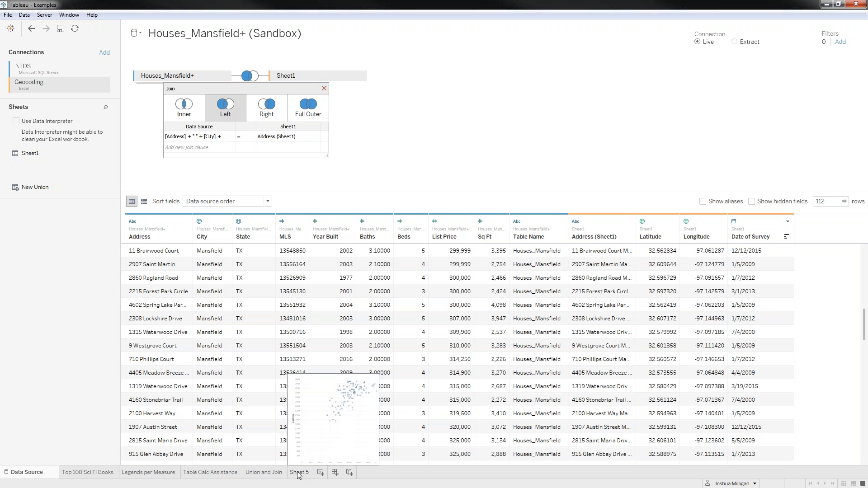
{"action": "left_click", "coordinate": [321, 473]}
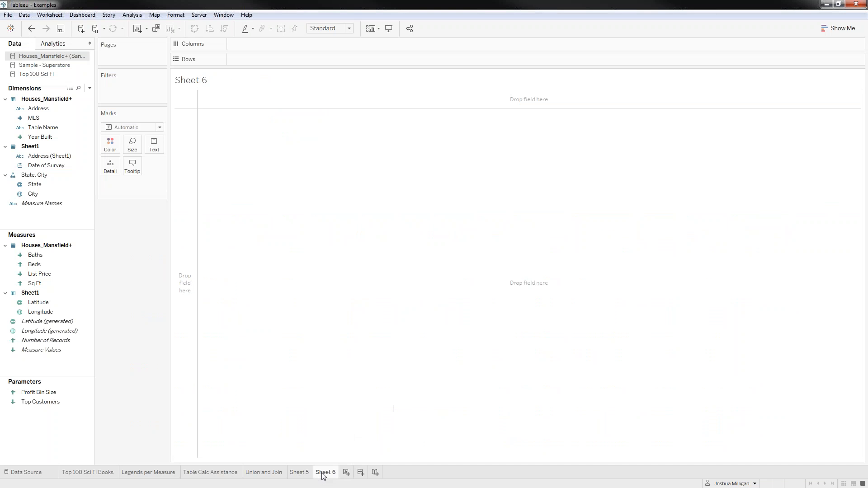
{"action": "right_click", "coordinate": [44, 59]}
{"action": "left_click", "coordinate": [80, 104]}
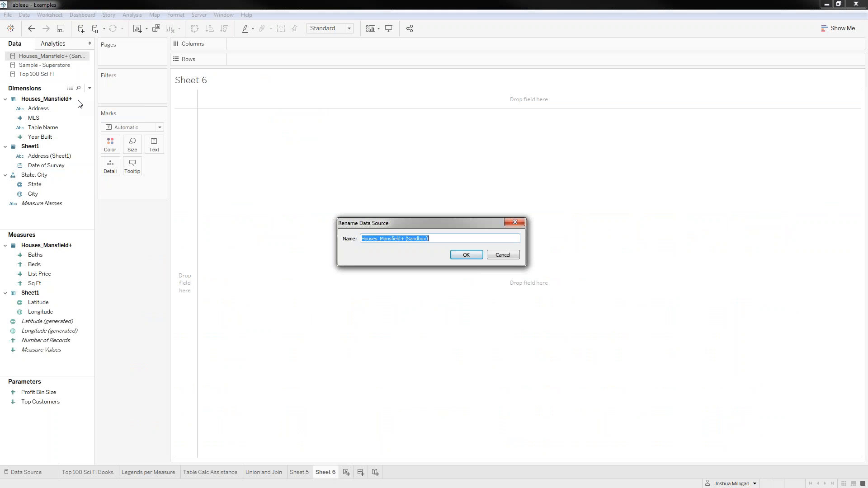
{"action": "type", "text": "Houses"}
{"action": "key", "text": "Return"}
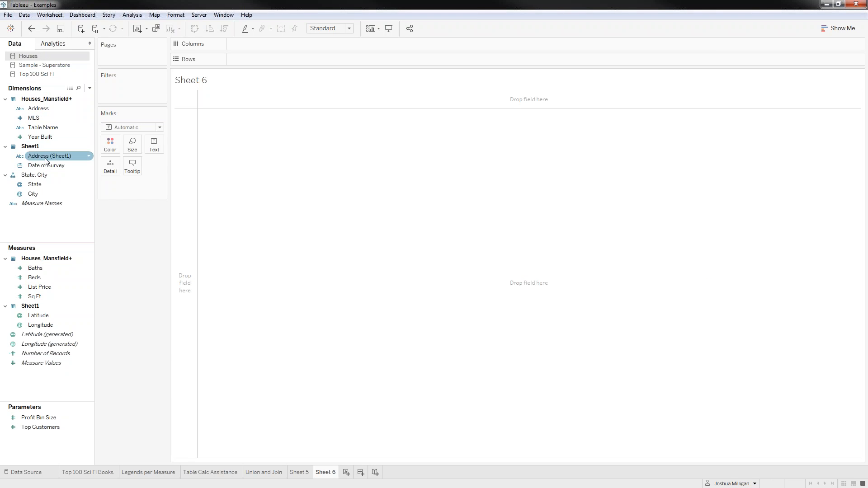
- Build a map from Sheet1's Latitude on Rows and Longitude on Columns, with Address on Detail
{"action": "left_click", "coordinate": [37, 166]}
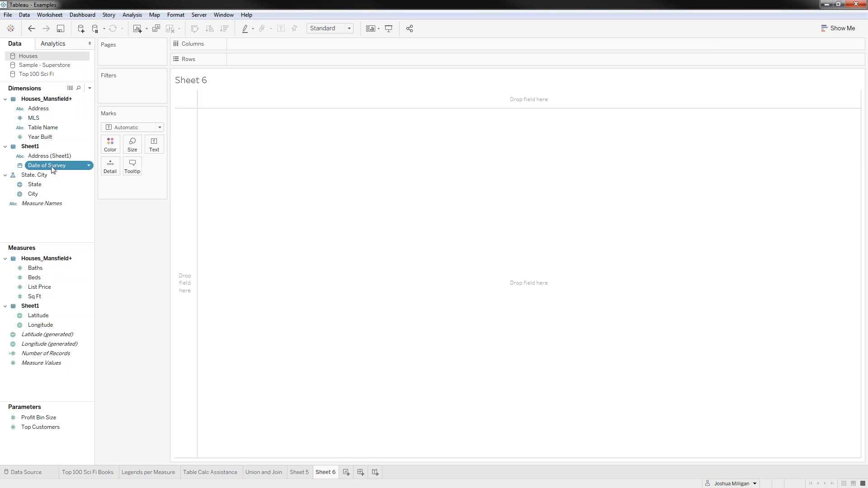
{"action": "left_click", "coordinate": [51, 315]}
{"action": "left_click", "coordinate": [51, 325], "text": "ctrl"}
{"action": "left_click", "coordinate": [51, 326]}
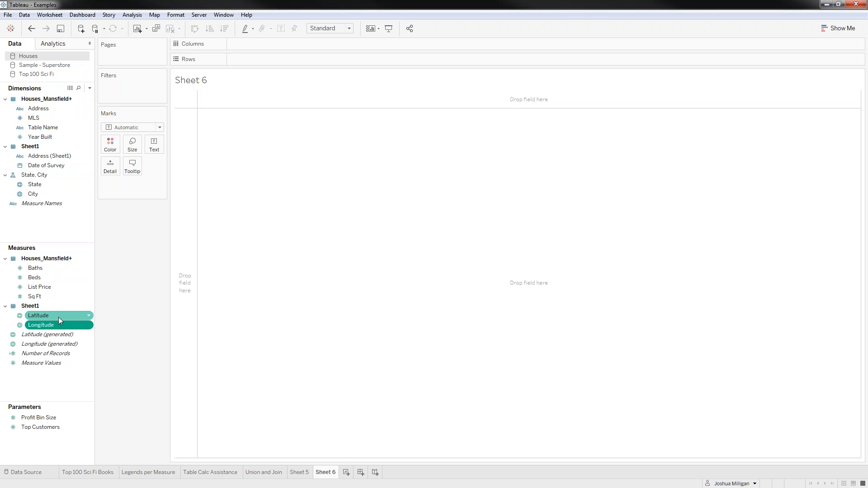
{"action": "left_click", "coordinate": [43, 317]}
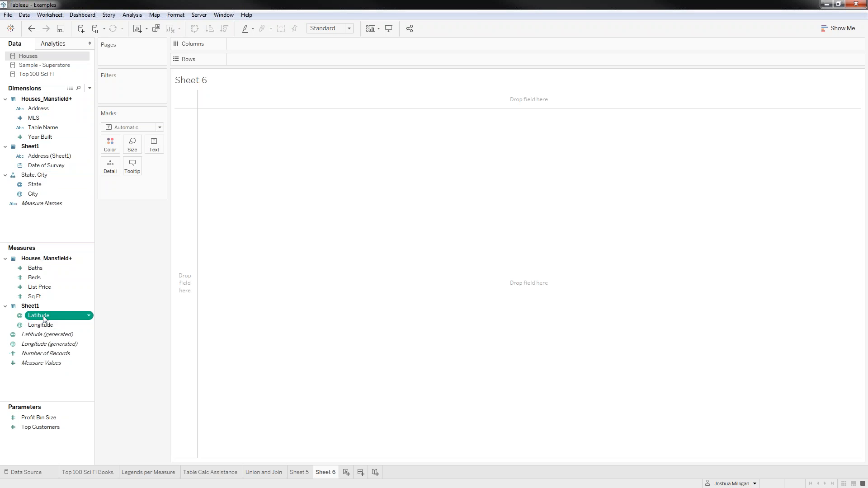
{"action": "double_click", "coordinate": [44, 319]}
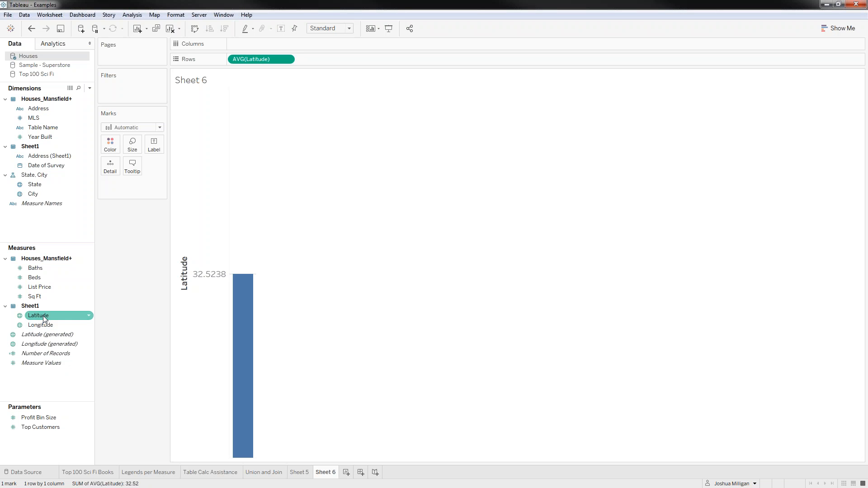
{"action": "left_click", "coordinate": [56, 326]}
{"action": "double_click", "coordinate": [56, 327]}
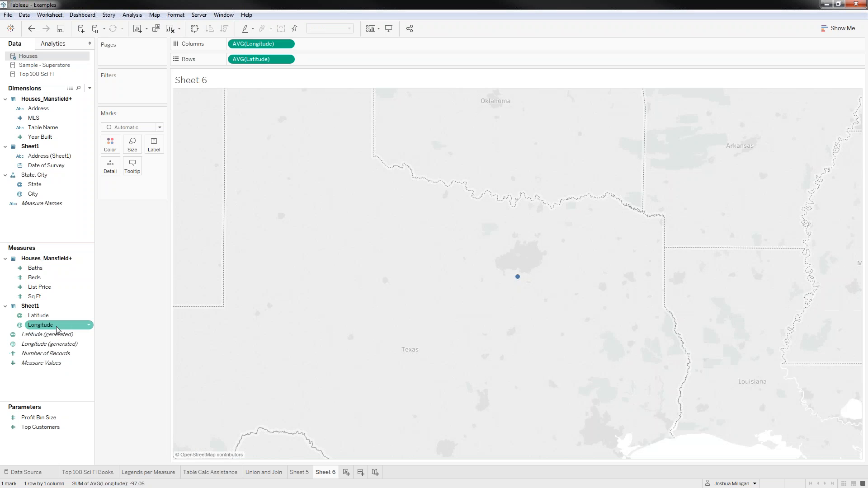
{"action": "left_click_drag", "start_coordinate": [39, 108], "coordinate": [143, 190]}
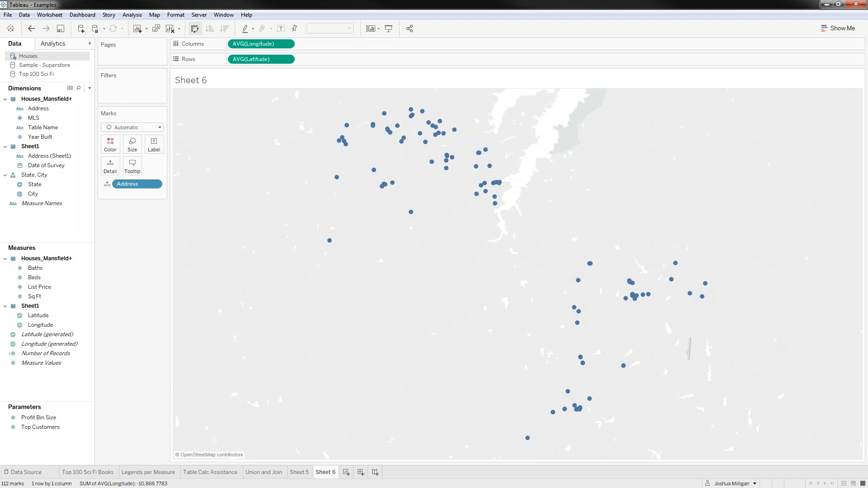
- Enable the Streets and Highways, Light State/Province Borders, County Borders and County Names map layers, and close the layer settings
{"action": "left_click", "coordinate": [154, 15]}
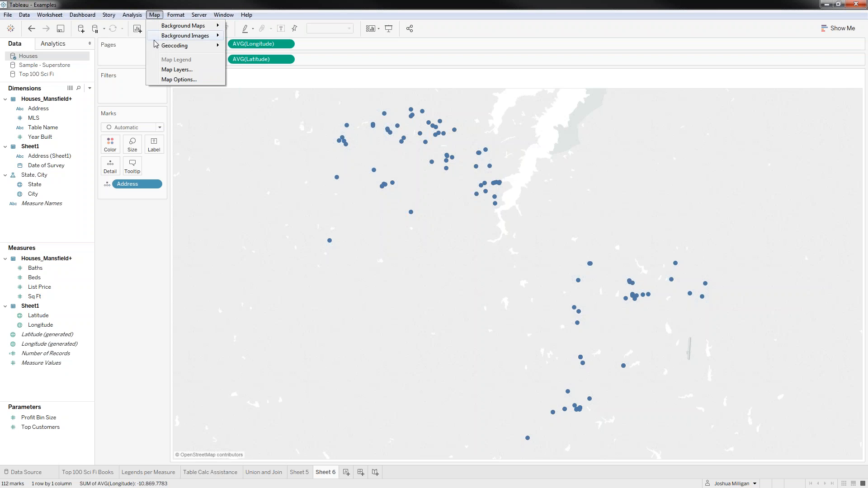
{"action": "left_click", "coordinate": [165, 70]}
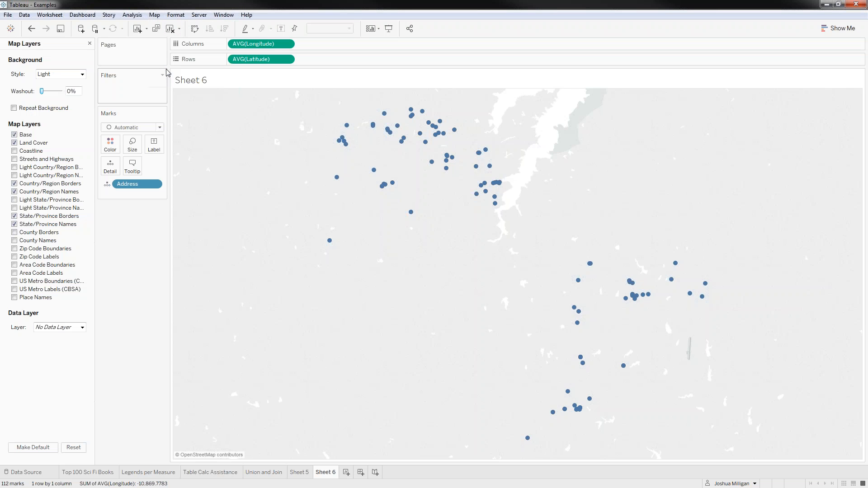
{"action": "left_click", "coordinate": [14, 159]}
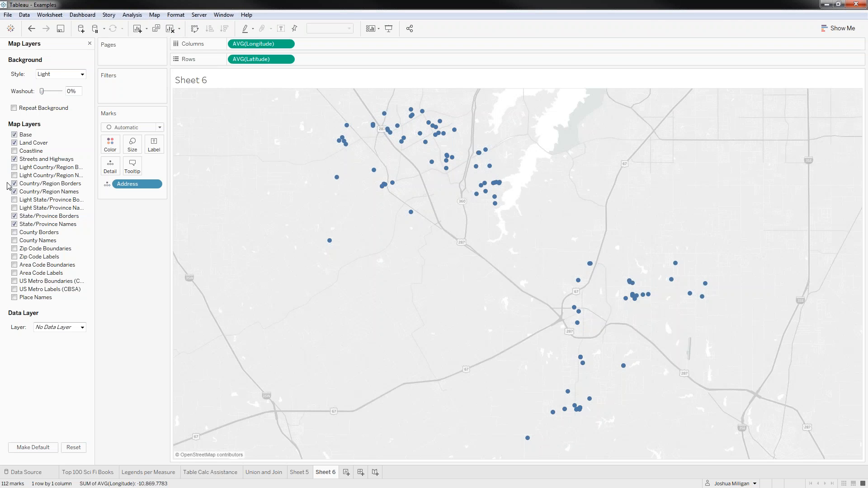
{"action": "left_click", "coordinate": [14, 200]}
{"action": "left_click", "coordinate": [14, 233]}
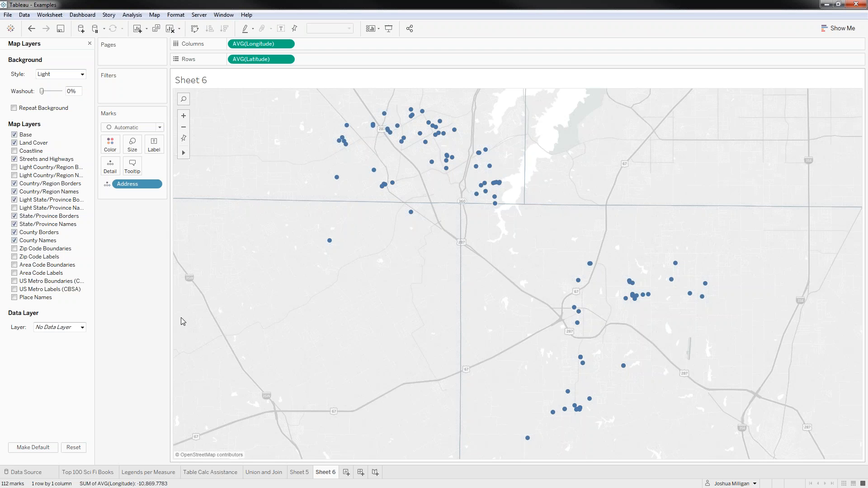
{"action": "left_click", "coordinate": [89, 44]}
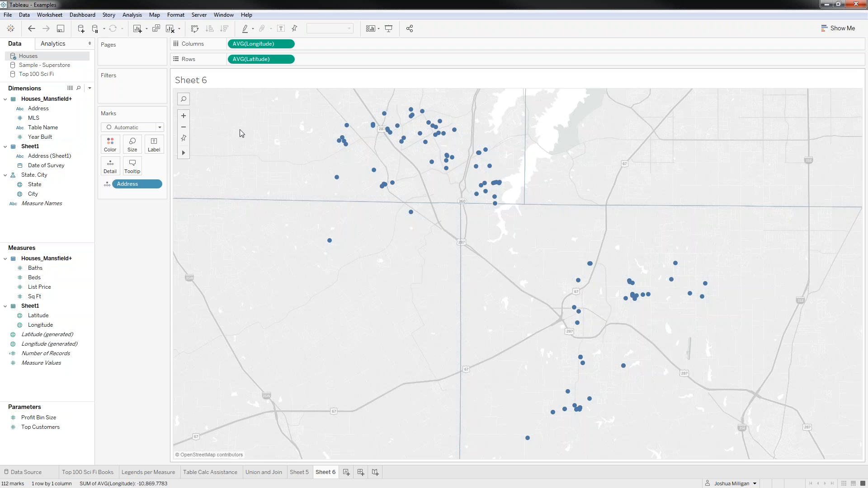
- Select all the house marks on the map to examine them, and clear the selection
{"action": "left_click_drag", "start_coordinate": [294, 101], "coordinate": [775, 455]}
{"action": "mouse_move", "coordinate": [689, 293]}
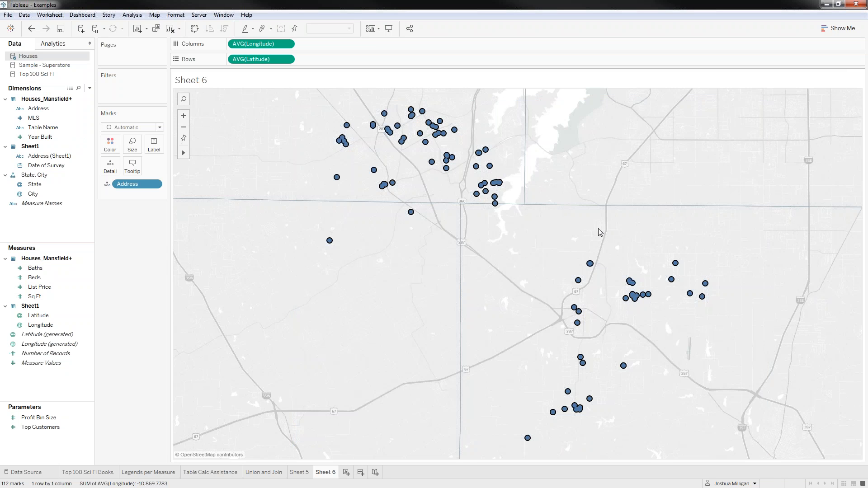
{"action": "left_click", "coordinate": [549, 226]}
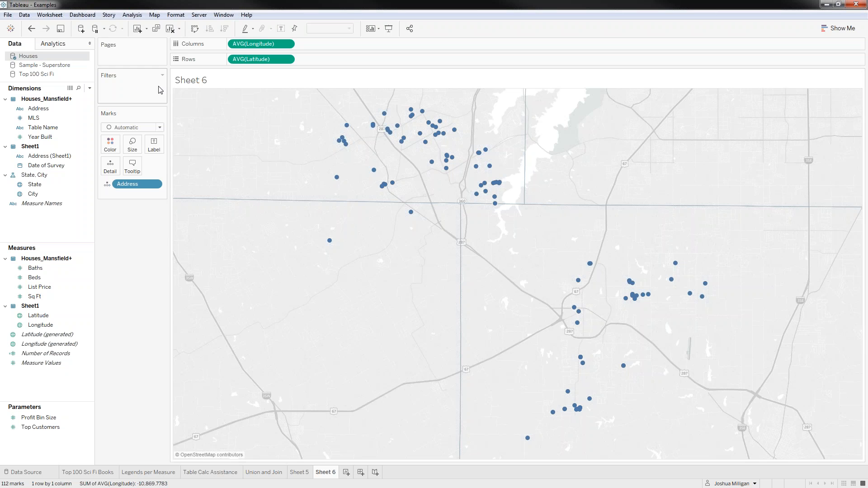
- Export the Houses data source to a CSV file named Houses.csv in the Tableau 10.2 presentation folder
{"action": "right_click", "coordinate": [34, 58]}
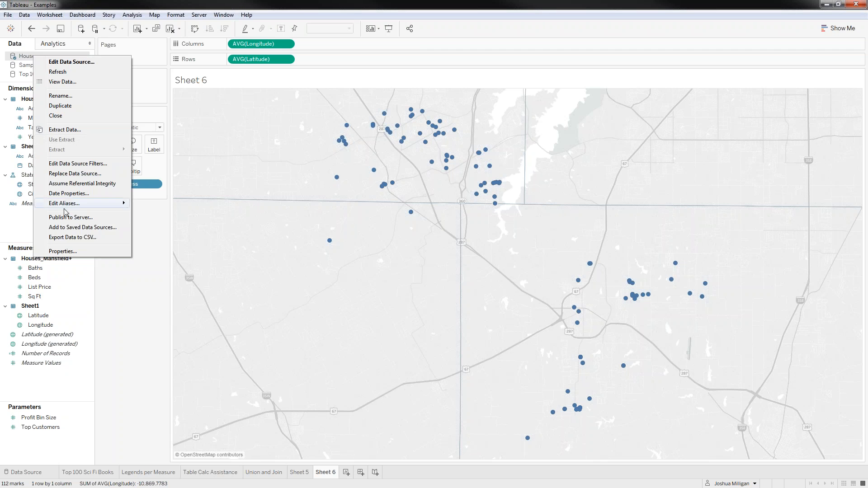
{"action": "left_click", "coordinate": [99, 238]}
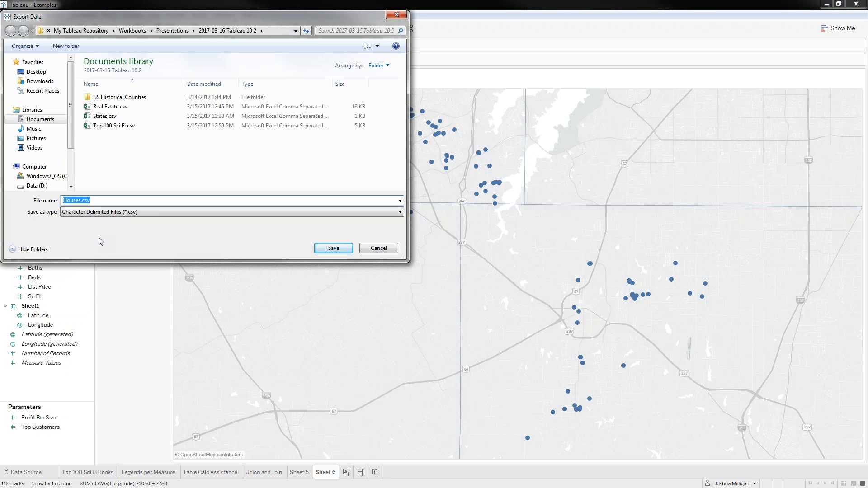
{"action": "left_click", "coordinate": [328, 249]}
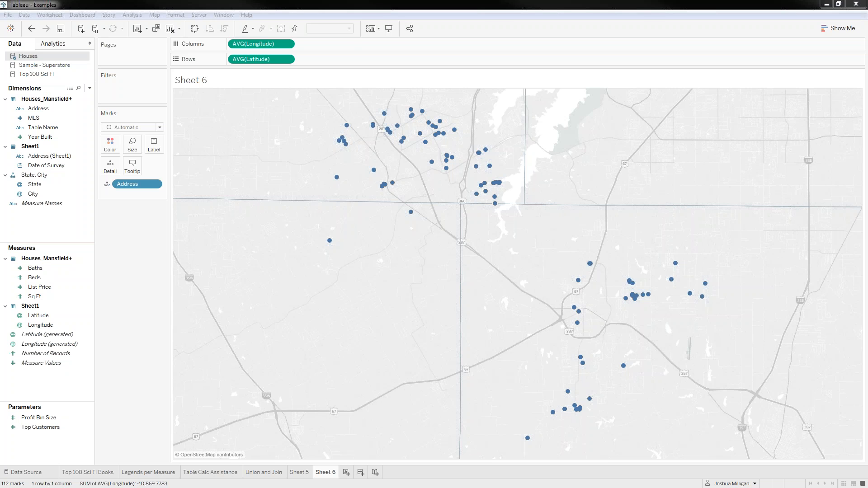
- Switch to Houses.csv in Excel and autofit the width of all columns from Address (Sheet1) to Year Built
{"action": "left_click_drag", "start_coordinate": [867, 40], "coordinate": [359, 0]}
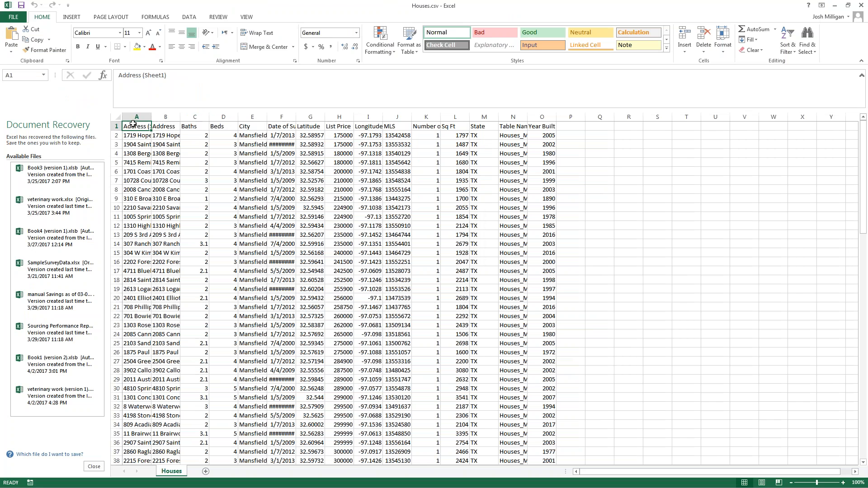
{"action": "left_click_drag", "start_coordinate": [131, 114], "coordinate": [556, 119]}
{"action": "double_click", "coordinate": [555, 118]}
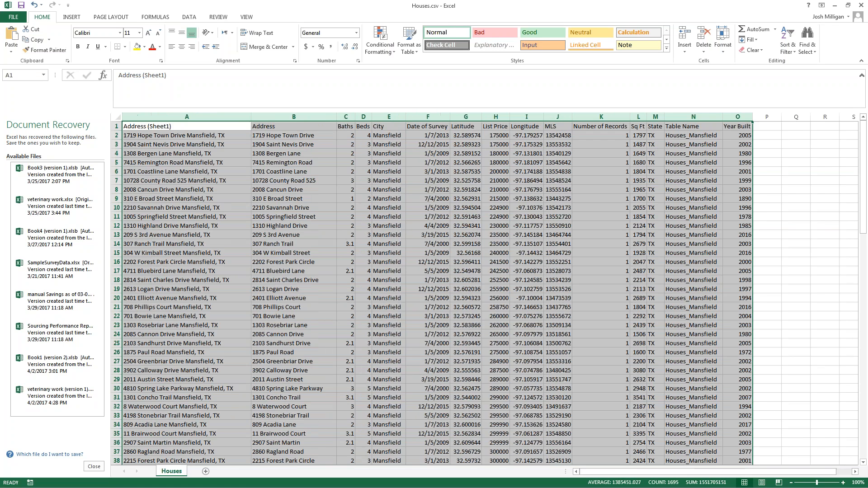
{"action": "left_click", "coordinate": [496, 199]}
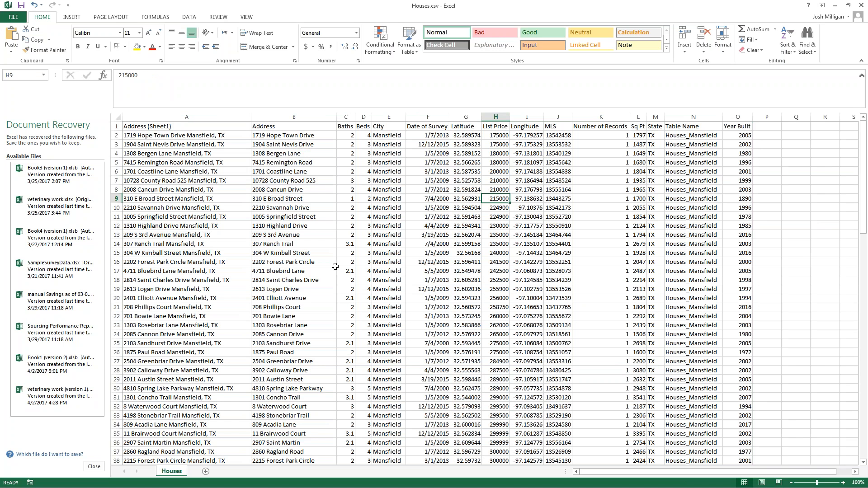
- Examine the exported house rows, checking the Latitude and Date of Survey columns
{"action": "scroll", "coordinate": [233, 254], "scroll_direction": "down", "scroll_amount": 9}
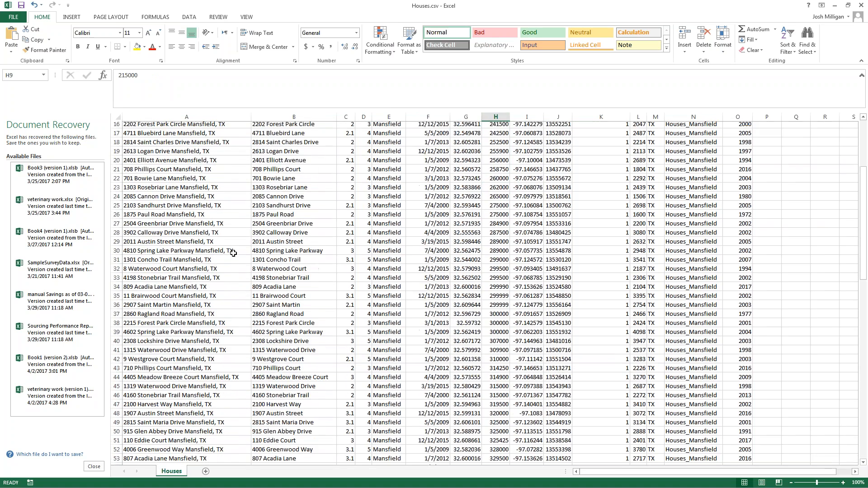
{"action": "scroll", "coordinate": [233, 254], "scroll_direction": "up", "scroll_amount": 9}
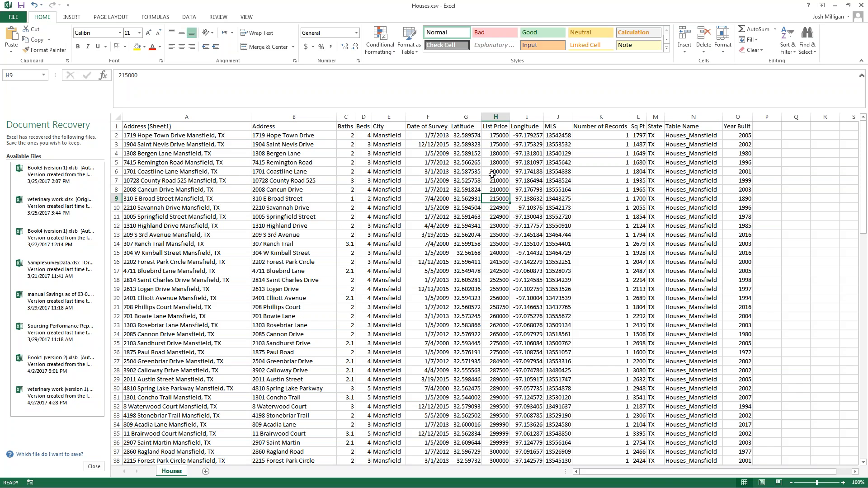
{"action": "left_click", "coordinate": [465, 117]}
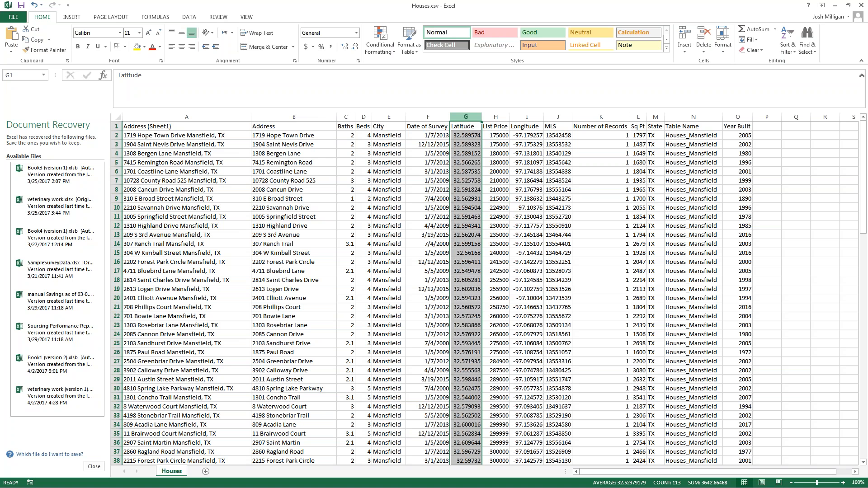
{"action": "left_click", "coordinate": [428, 117]}
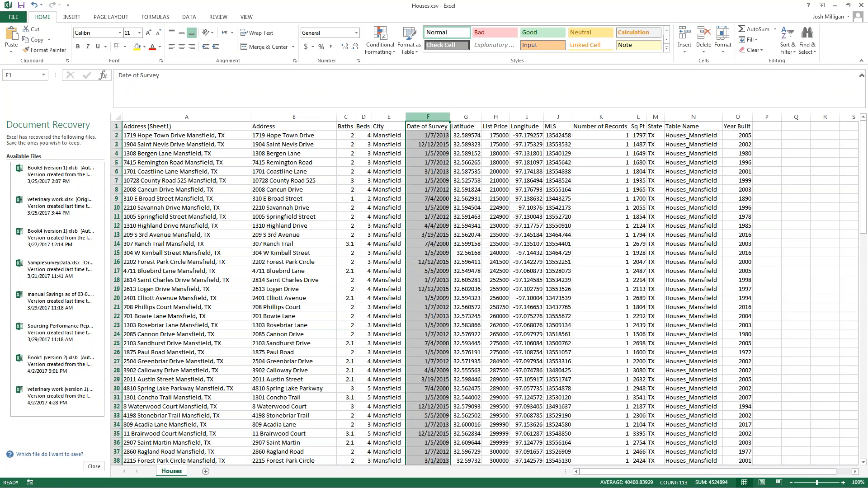
{"action": "left_click_drag", "start_coordinate": [427, 180], "coordinate": [428, 379]}
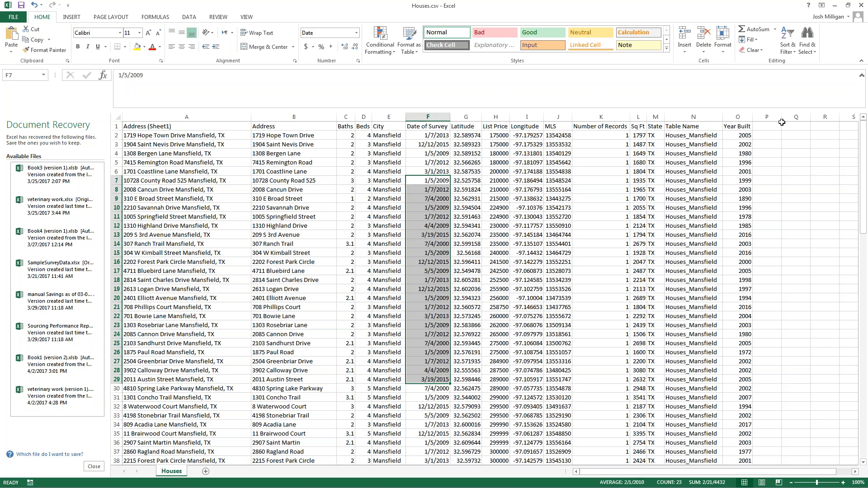
- Close Houses.csv without saving the changes and remove the recovered files that have not been opened
{"action": "left_click", "coordinate": [860, 6]}
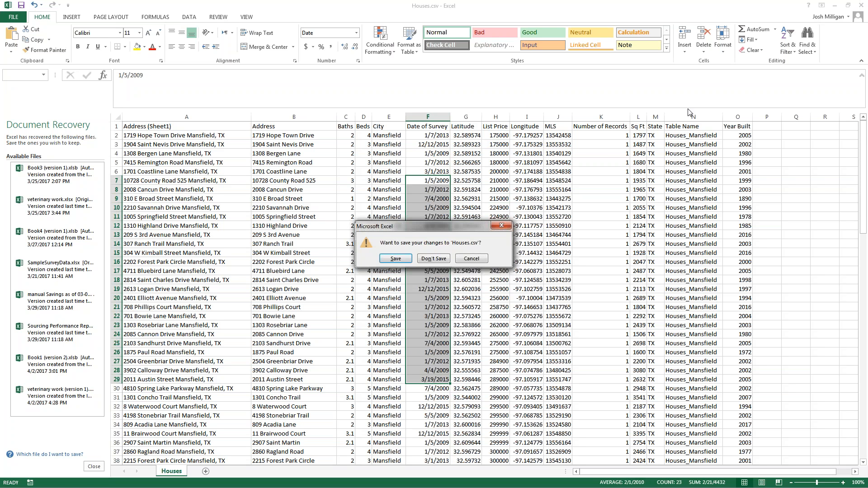
{"action": "left_click", "coordinate": [424, 263]}
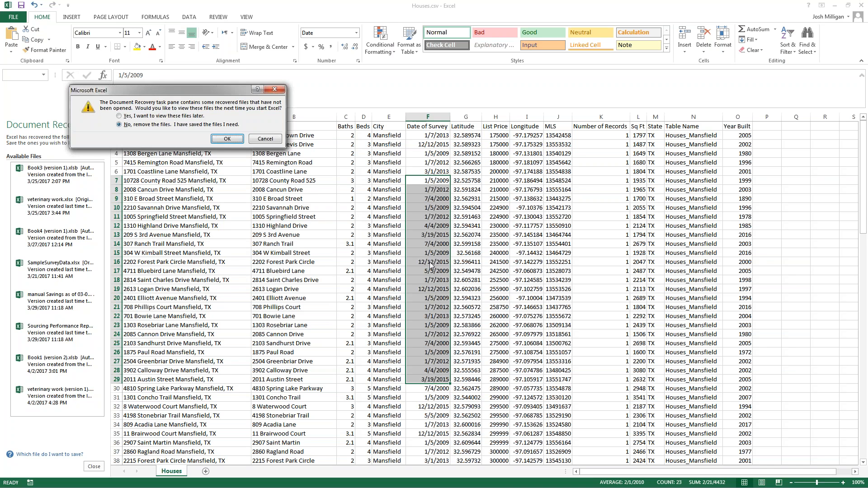
{"action": "left_click", "coordinate": [183, 117]}
{"action": "left_click", "coordinate": [224, 139]}
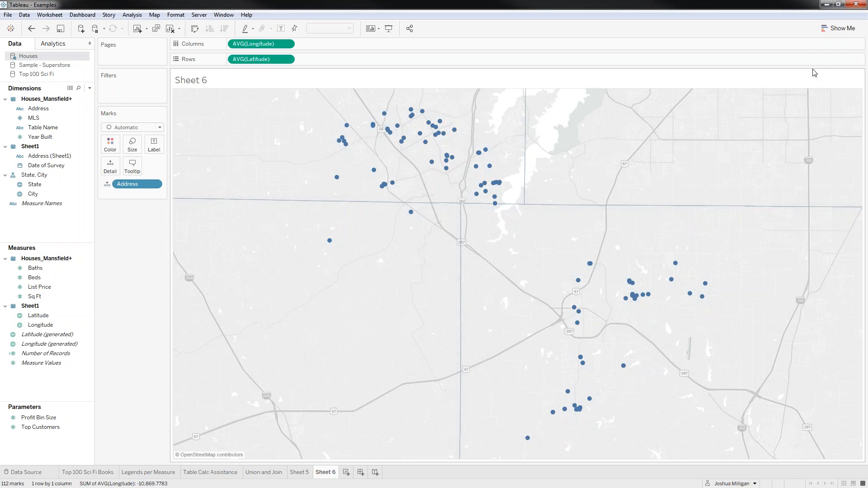
- Minimize the workbook, move the Tableau 10.3 shortcut beside the Tableau 10.2 one on the desktop, and launch Tableau 10.3
{"action": "left_click", "coordinate": [823, 8]}
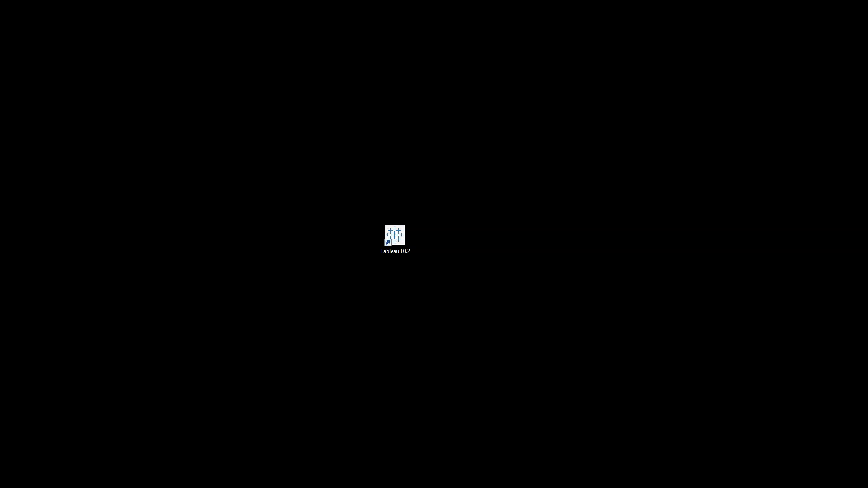
{"action": "left_click_drag", "start_coordinate": [865, 222], "coordinate": [553, 245]}
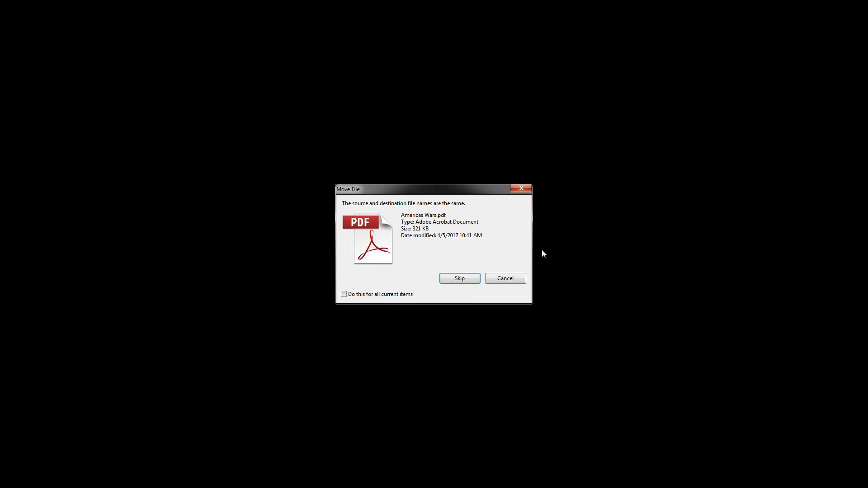
{"action": "left_click", "coordinate": [469, 281]}
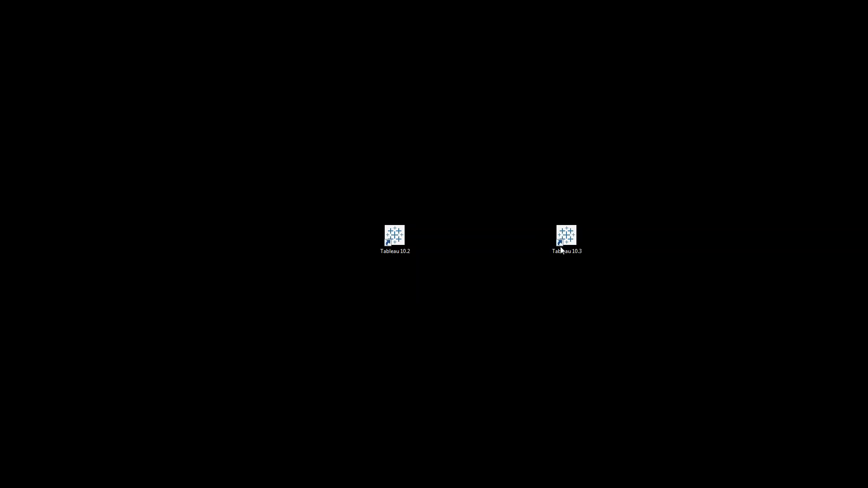
{"action": "left_click_drag", "start_coordinate": [568, 238], "coordinate": [485, 239]}
{"action": "left_click", "coordinate": [476, 278]}
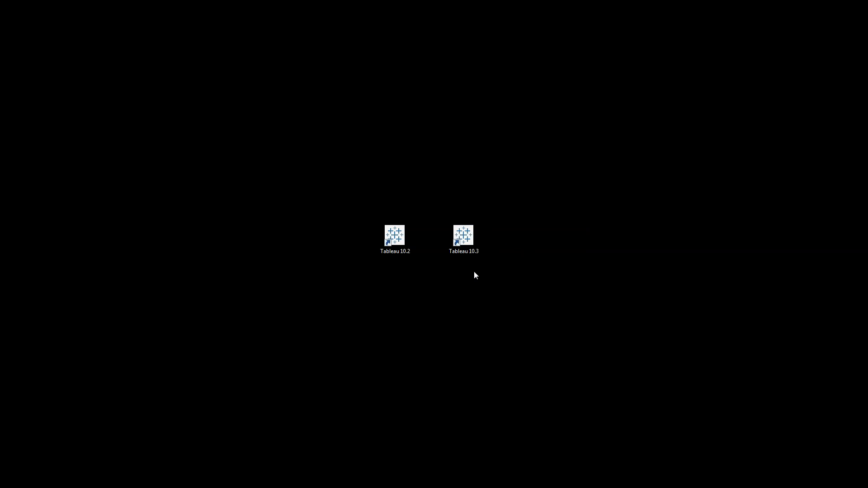
{"action": "left_click", "coordinate": [468, 240]}
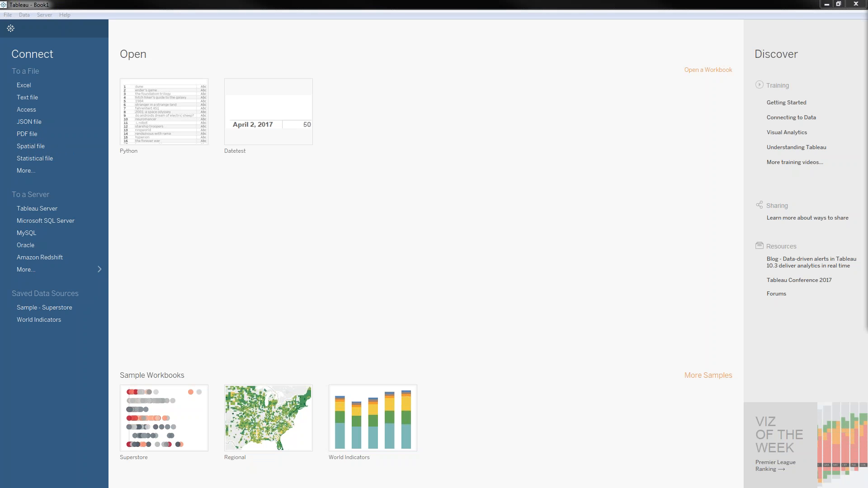
- Switch to the America's Wars PDF in Adobe Reader and examine it through to the benefits rolls table on page 2
{"action": "left_click_drag", "start_coordinate": [867, 4], "coordinate": [443, 1]}
{"action": "scroll", "coordinate": [459, 154], "scroll_direction": "down", "scroll_amount": 5}
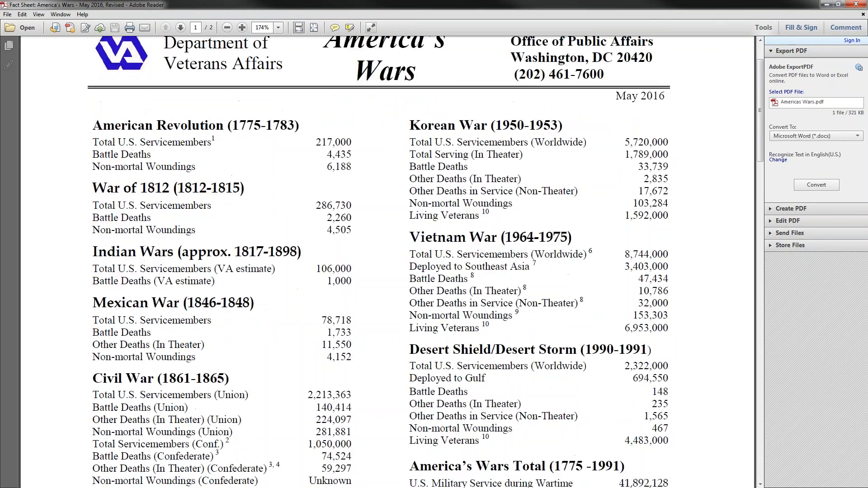
{"action": "scroll", "coordinate": [454, 187], "scroll_direction": "down", "scroll_amount": 20}
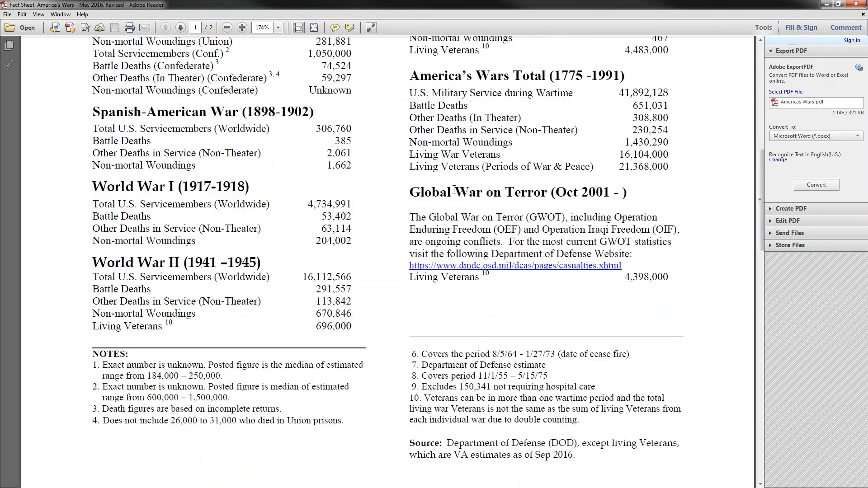
{"action": "scroll", "coordinate": [454, 187], "scroll_direction": "down", "scroll_amount": 20}
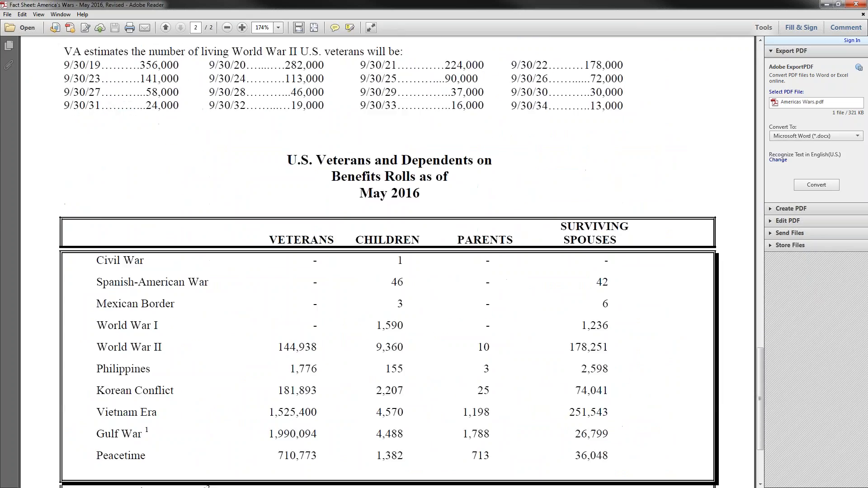
{"action": "scroll", "coordinate": [455, 193], "scroll_direction": "up", "scroll_amount": 1}
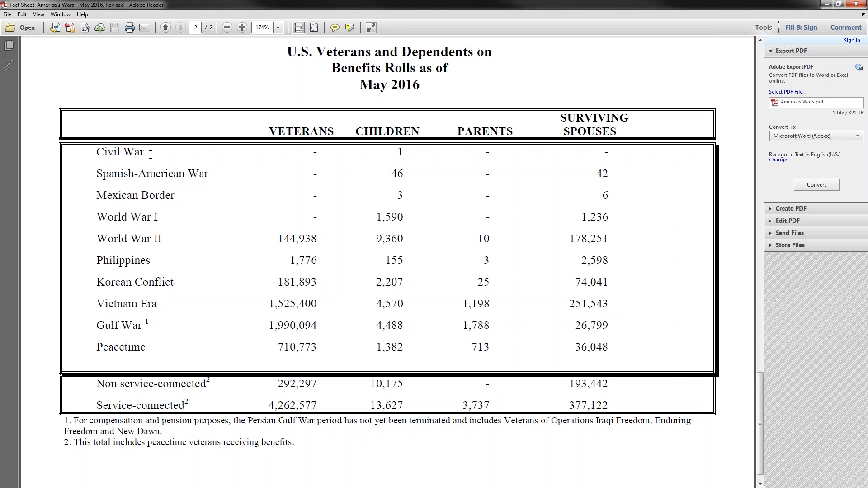
- Copy the benefits rolls table, from its column headings to the service-connected row, into a new Notepad++ document
{"action": "left_click_drag", "start_coordinate": [95, 153], "coordinate": [404, 152]}
{"action": "left_click", "coordinate": [405, 152]}
{"action": "left_click_drag", "start_coordinate": [609, 405], "coordinate": [221, 135]}
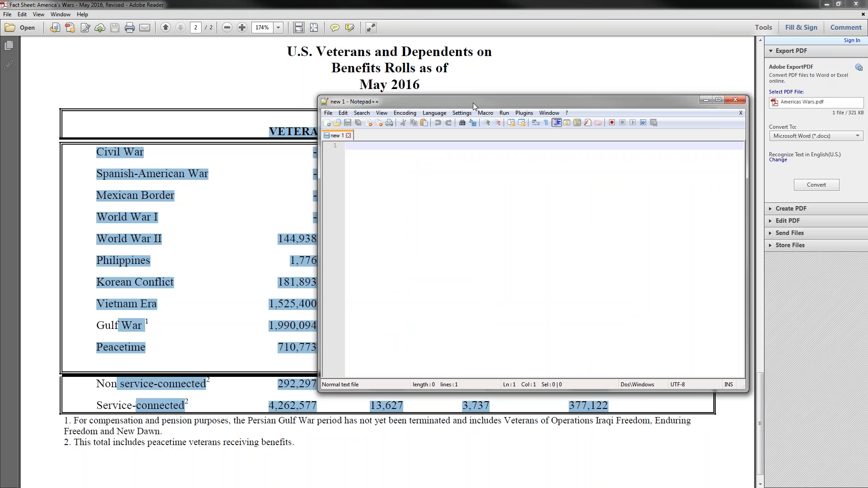
{"action": "type", "text": "VETERANS CHILDREN PARENTS SURVIVING SPOUSES Civil War - 1 - - Spanish-American War - 46 - 42 Mexican Border - 3 - 6 World War I - 1,590 - 1,236 World War II 144,938 9,360 10 178,251 Philippines 1,776 155 3 2,598 Korean Conflict 181,893 2,207 25 74,041 Vietnam Era 1,525,400 4,570 1,198 251,543 1Gulf War 1,990,094 4,488 1,788 26,799 Peacetime 710,773 1,382 713 36,048 2Non service-connected 292,297 10,175 - 193,442 2Service-connected 4,262,577 13,627 3,737 377,122"}
- Review how the pasted table text is laid out, close the Notepad++ document, and clear the selection in the PDF
{"action": "scroll", "coordinate": [466, 235], "scroll_direction": "up", "scroll_amount": 12}
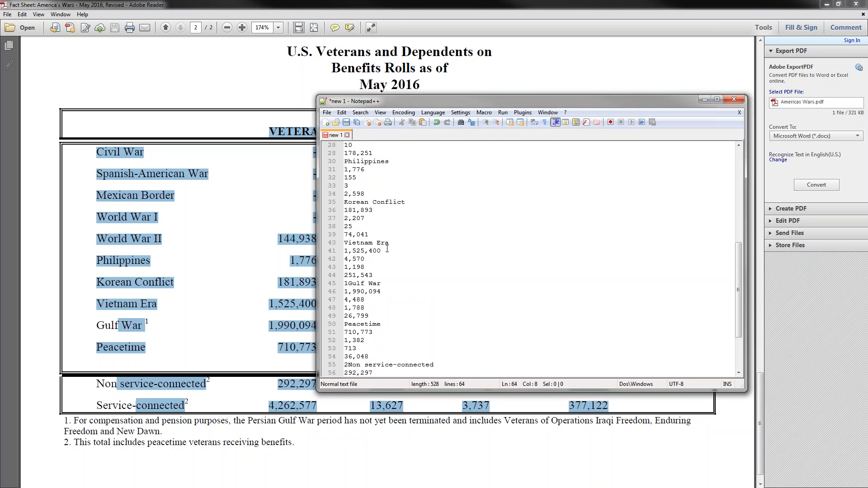
{"action": "left_click_drag", "start_coordinate": [365, 155], "coordinate": [364, 366]}
{"action": "left_click", "coordinate": [364, 309]}
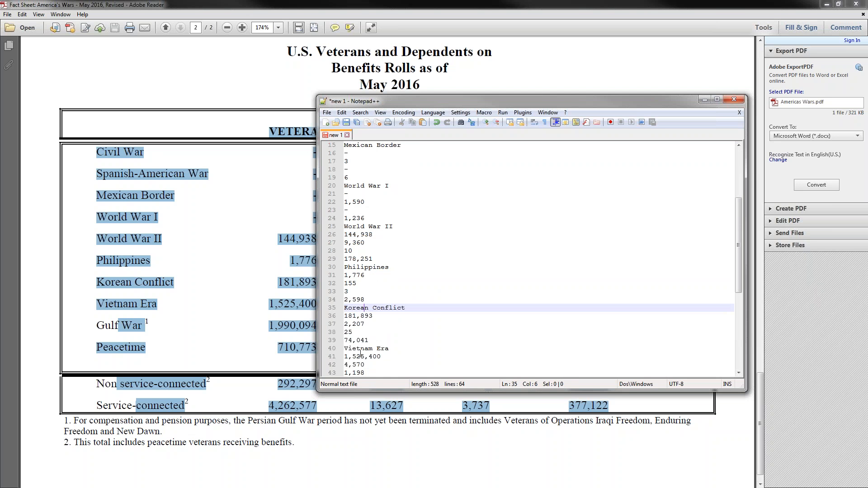
{"action": "scroll", "coordinate": [365, 349], "scroll_direction": "down", "scroll_amount": 7}
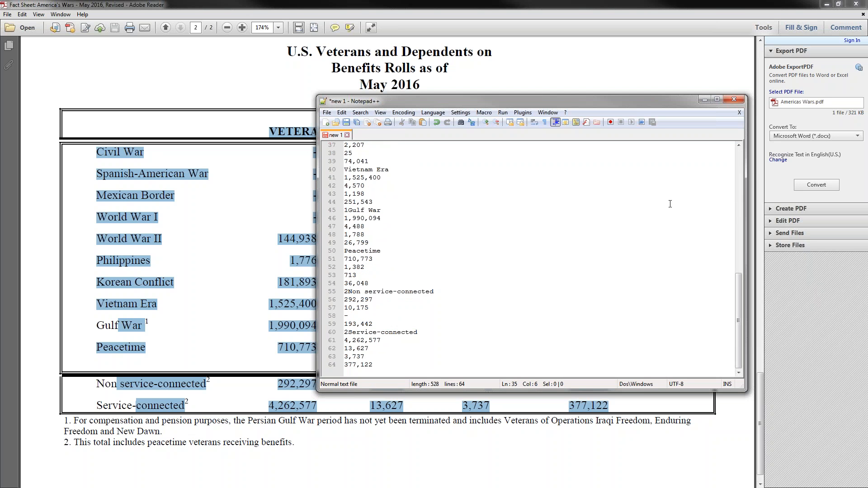
{"action": "left_click", "coordinate": [728, 100]}
{"action": "left_click", "coordinate": [652, 189]}
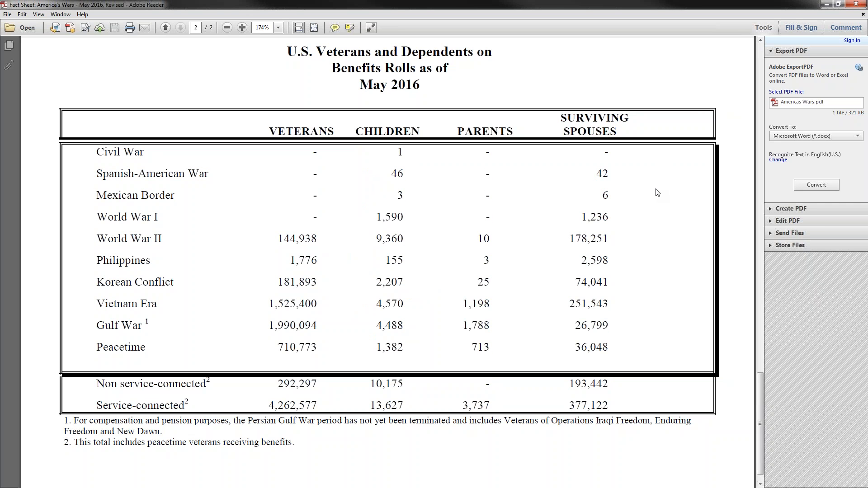
- Switch to Tableau 10.3 and connect to the Americas Wars PDF file, scanning only single page 2 for tables
{"action": "left_click", "coordinate": [827, 6]}
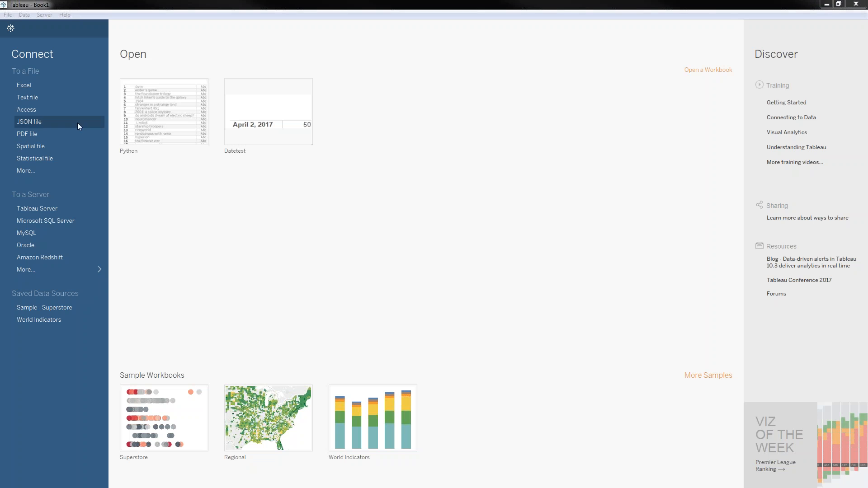
{"action": "left_click", "coordinate": [23, 135]}
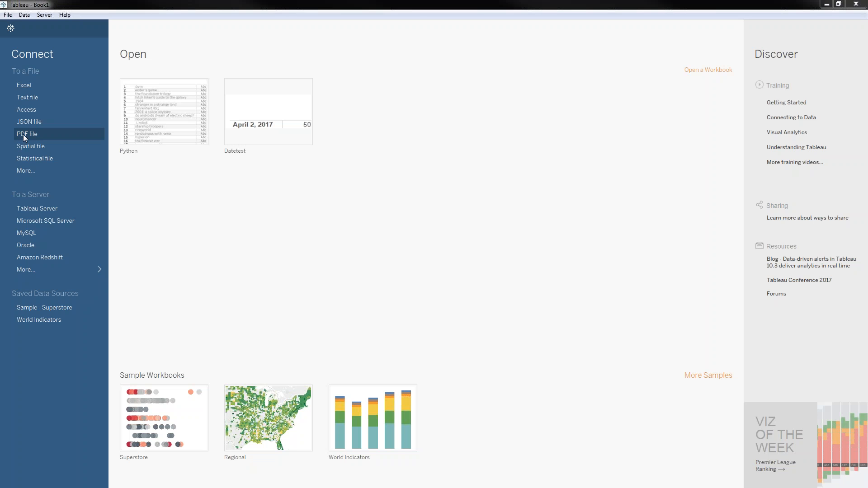
{"action": "left_click", "coordinate": [36, 73]}
{"action": "double_click", "coordinate": [152, 217]}
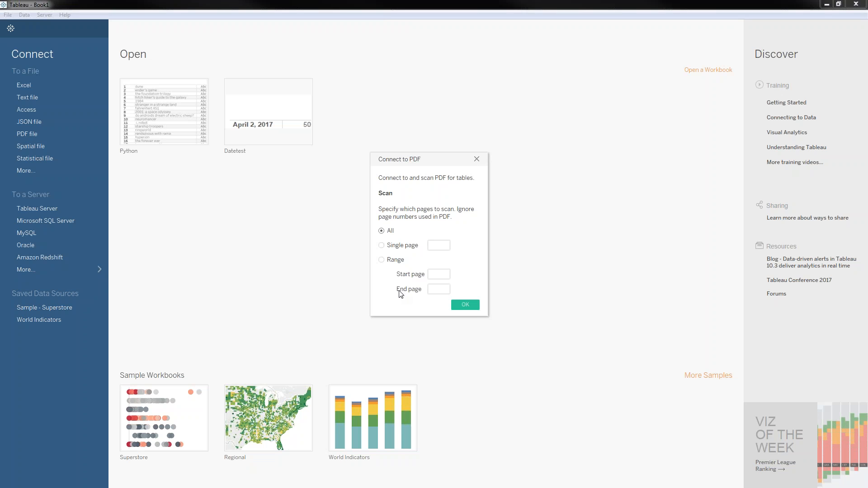
{"action": "left_click", "coordinate": [382, 246]}
{"action": "type", "text": "2"}
{"action": "left_click", "coordinate": [460, 307]}
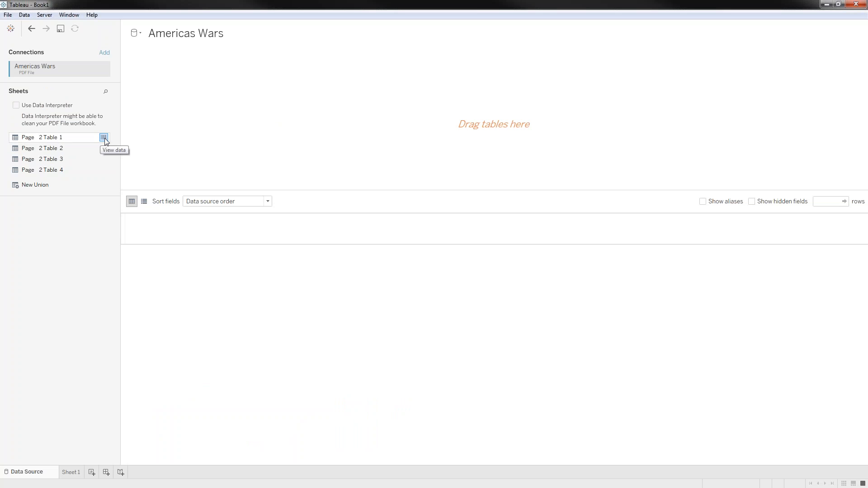
- View the data of Page 2 Table 1, examine its heading row values, and close the view
{"action": "left_click", "coordinate": [103, 137]}
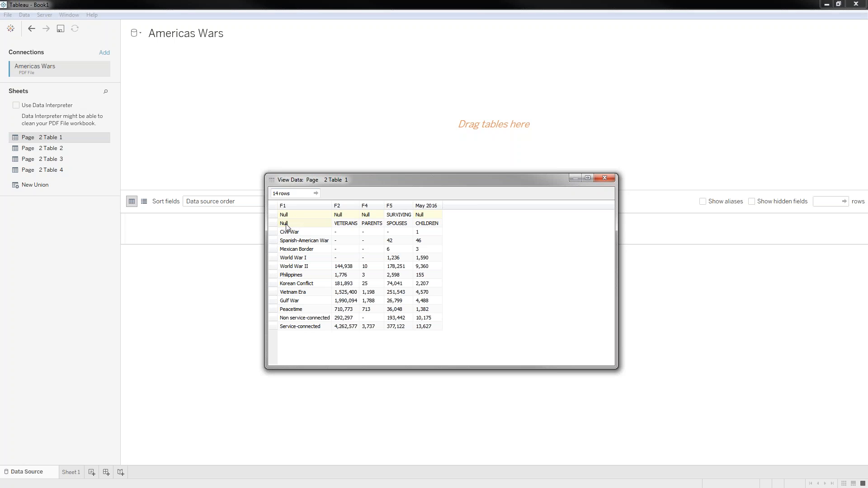
{"action": "left_click", "coordinate": [345, 224]}
{"action": "left_click", "coordinate": [362, 224]}
{"action": "left_click_drag", "start_coordinate": [362, 224], "coordinate": [397, 224]}
{"action": "left_click", "coordinate": [605, 178]}
- Add Page 2 Table 1 to the data source and select its first two rows, which hold the column headings
{"action": "left_click_drag", "start_coordinate": [103, 137], "coordinate": [317, 118]}
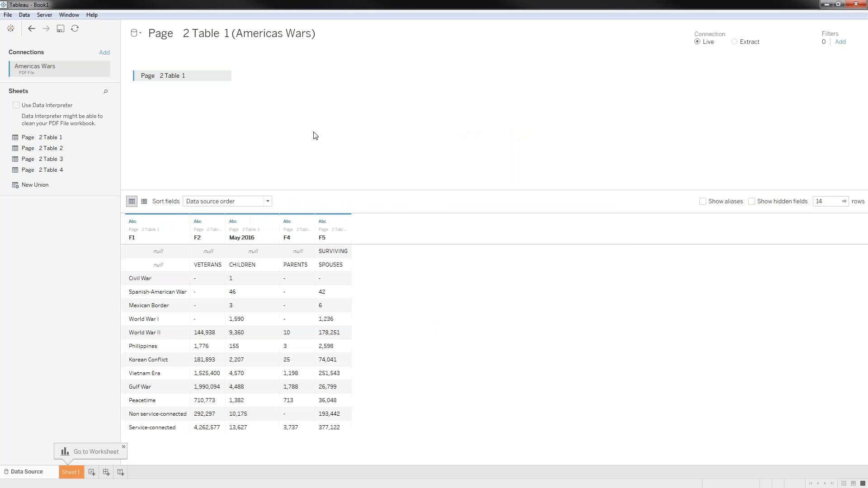
{"action": "left_click", "coordinate": [206, 236]}
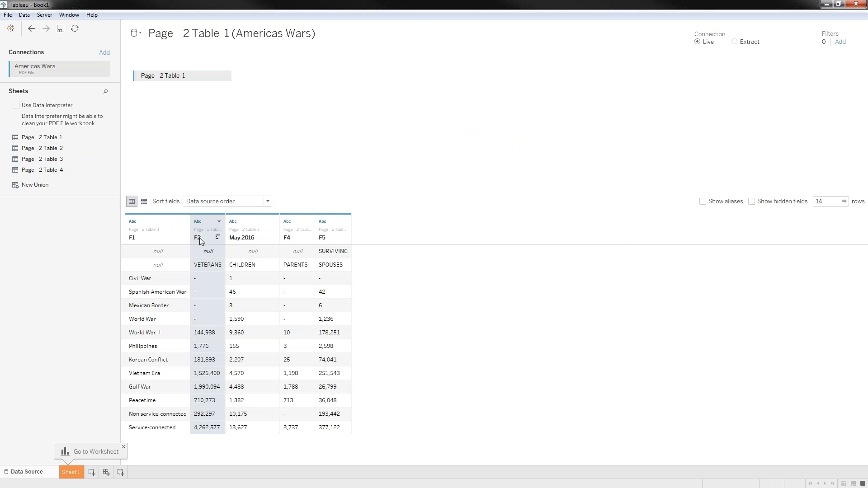
{"action": "left_click_drag", "start_coordinate": [150, 253], "coordinate": [337, 271]}
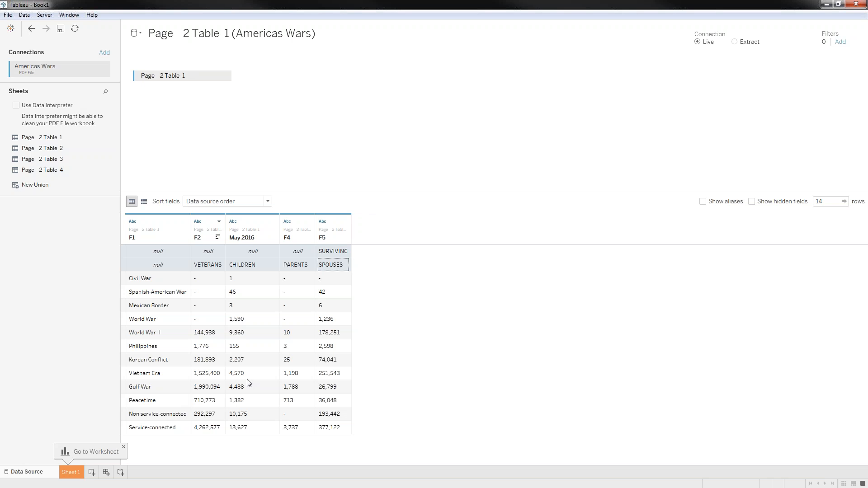
- Close the Tableau 10.3 workbook without saving the changes
{"action": "left_click", "coordinate": [856, 7]}
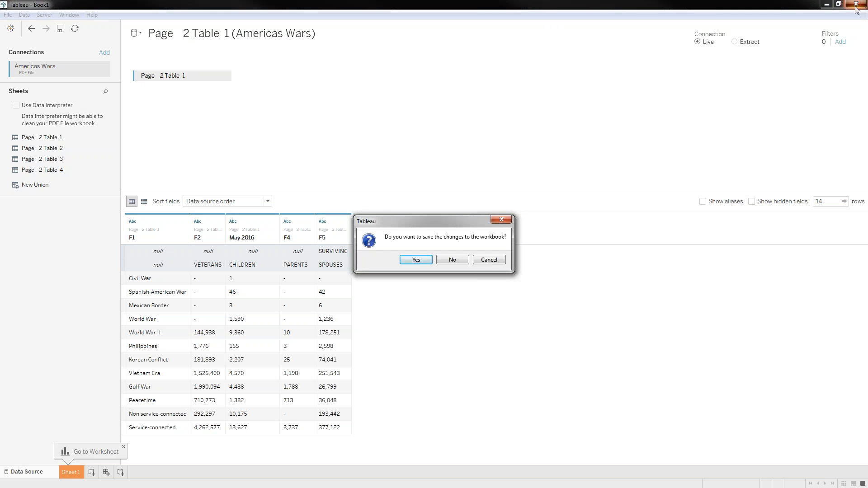
{"action": "left_click", "coordinate": [452, 260]}
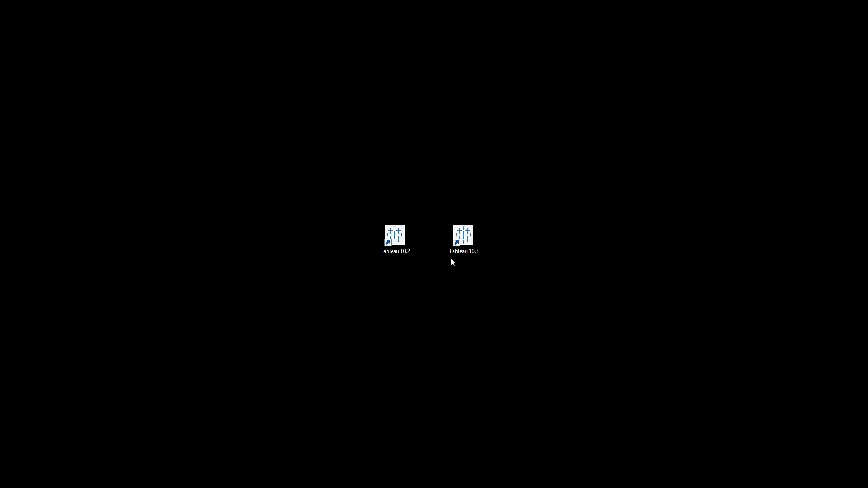